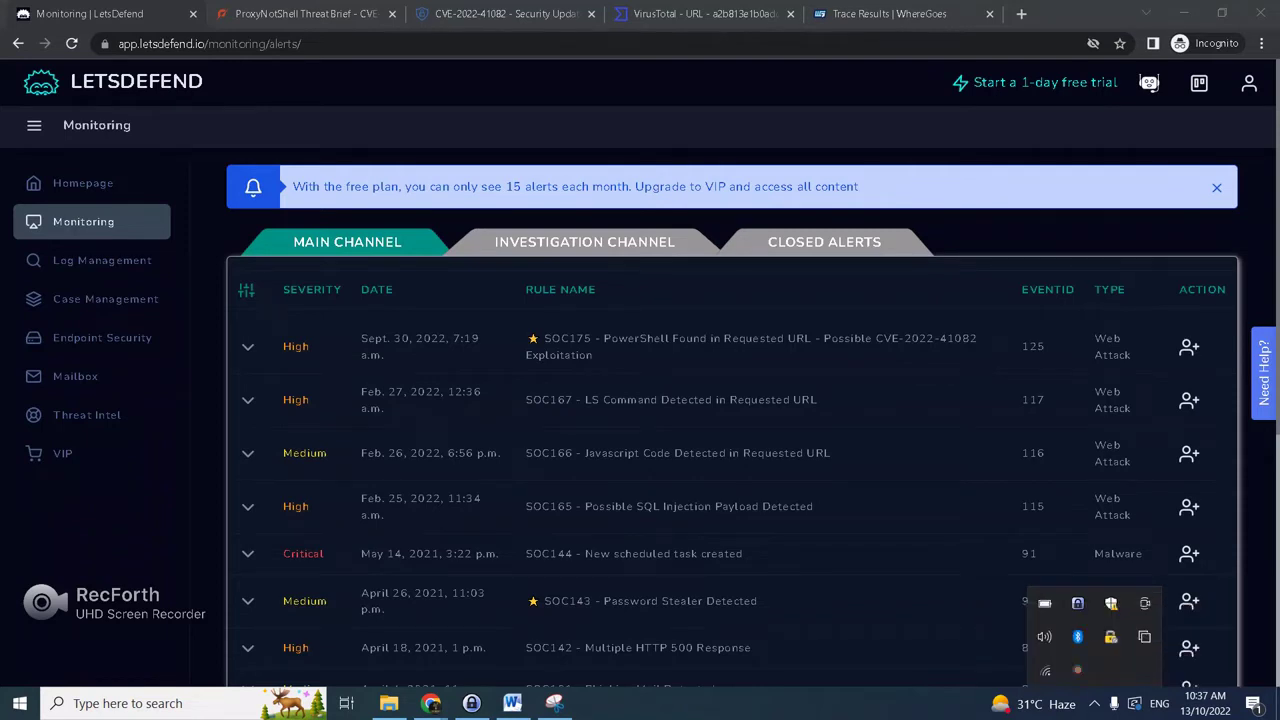
Expand the SOC175 PowerShell alert (EventID 125) in the main channel and examine its details, including the request URL.
click(824, 242)
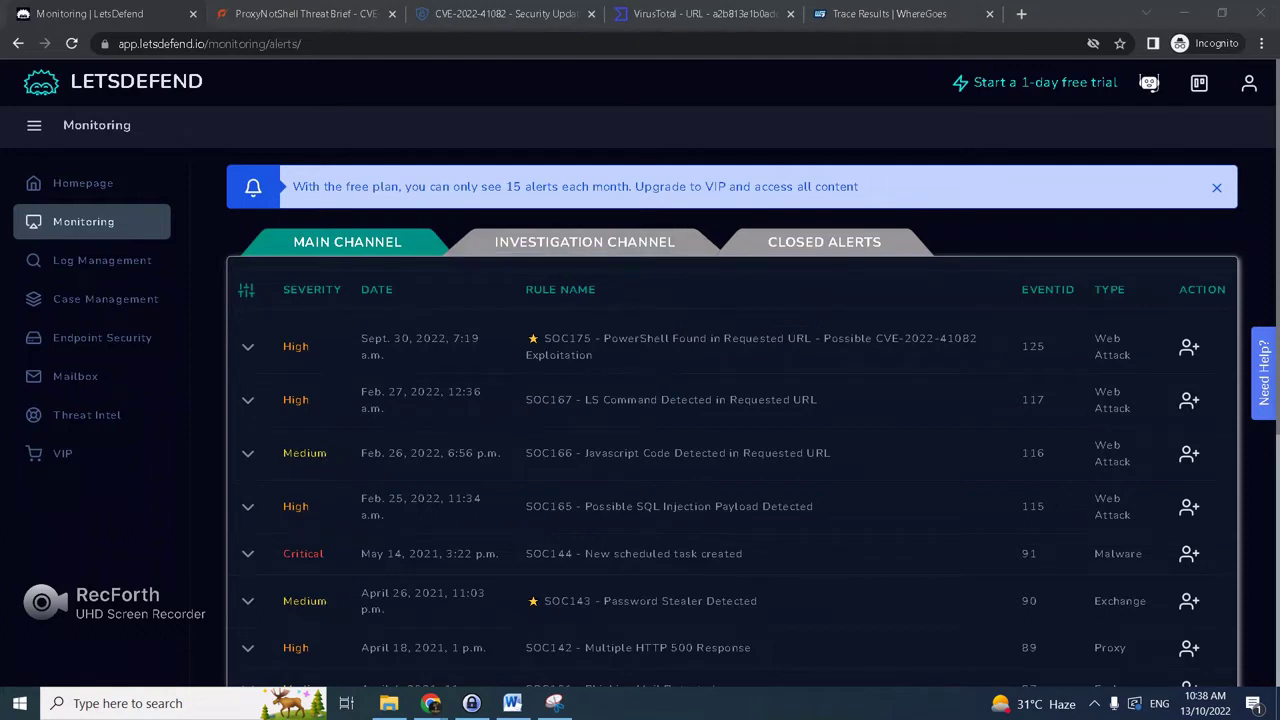
click(247, 346)
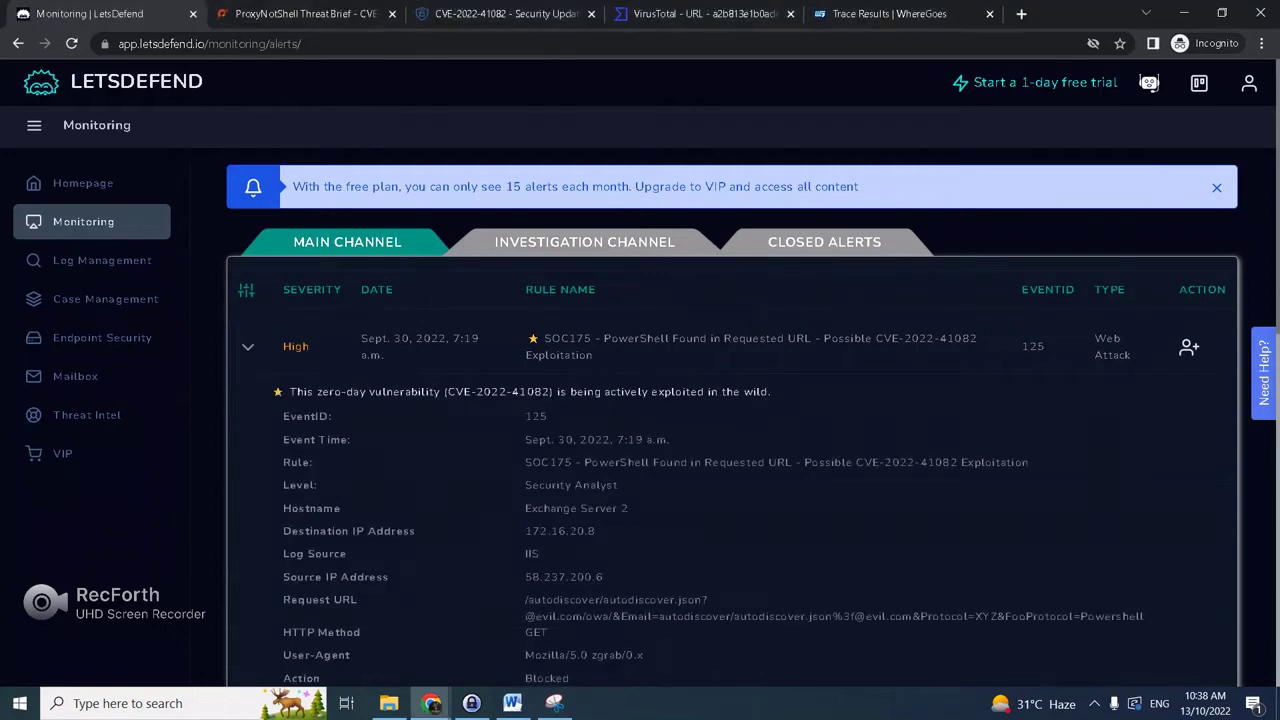
scroll(730, 420, down, 1)
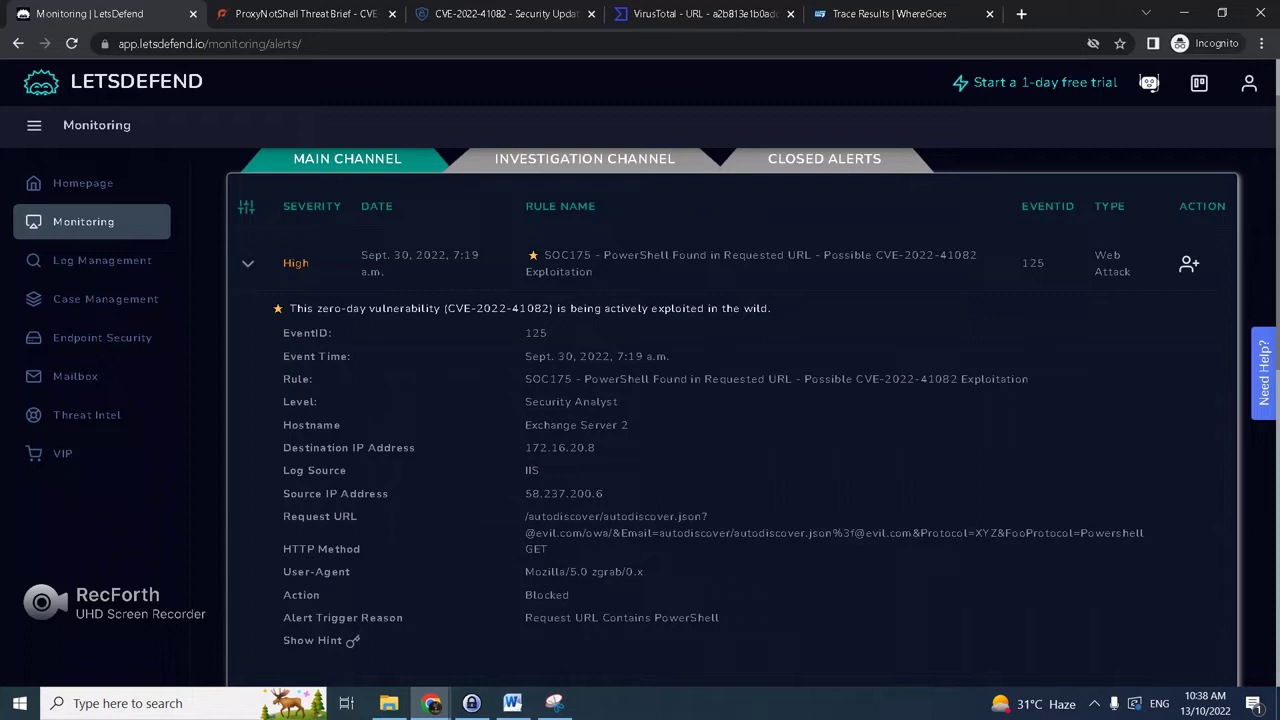
drag(525, 516, 1085, 533)
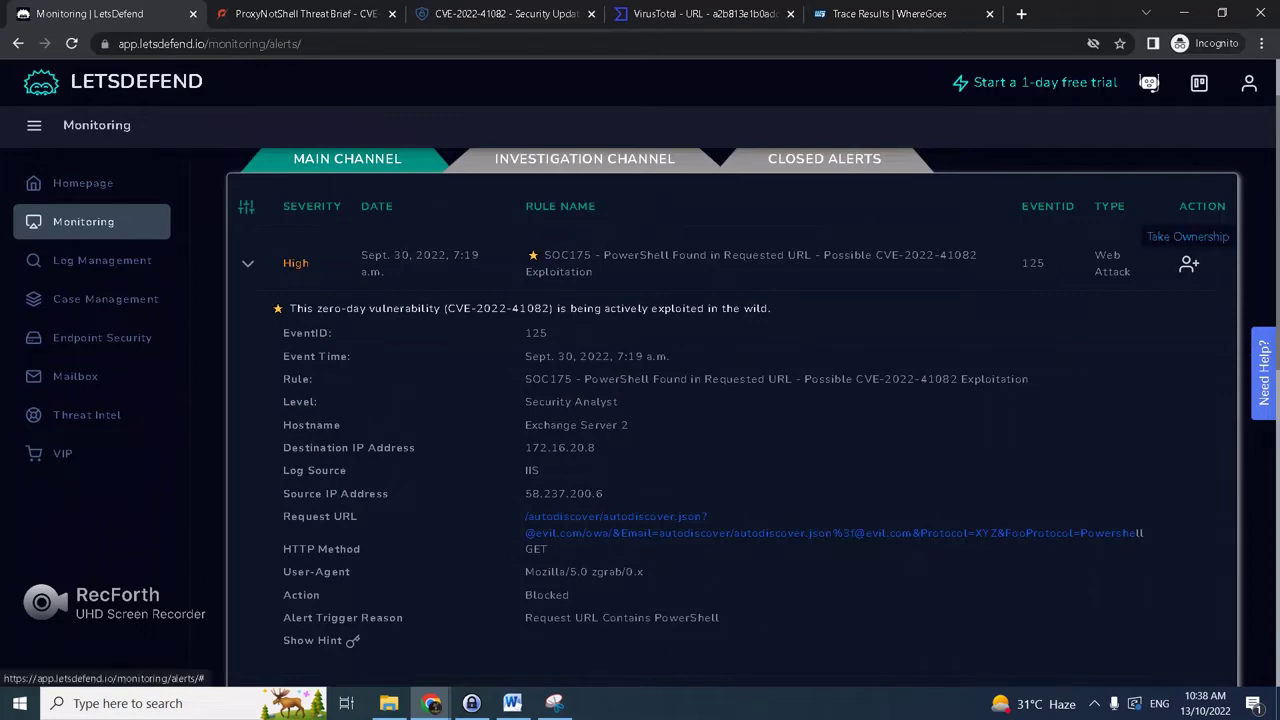
Take ownership of EventID 125 and create a case for it, starting the case playbook.
click(1188, 264)
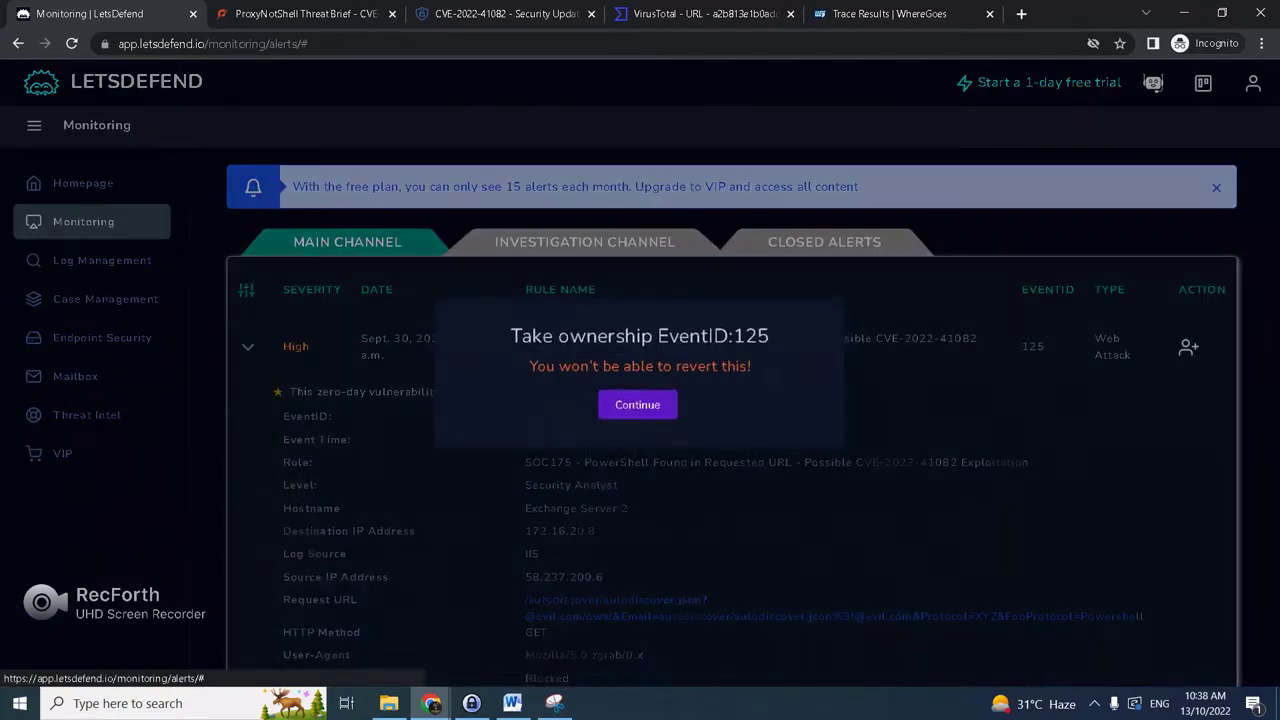
click(637, 405)
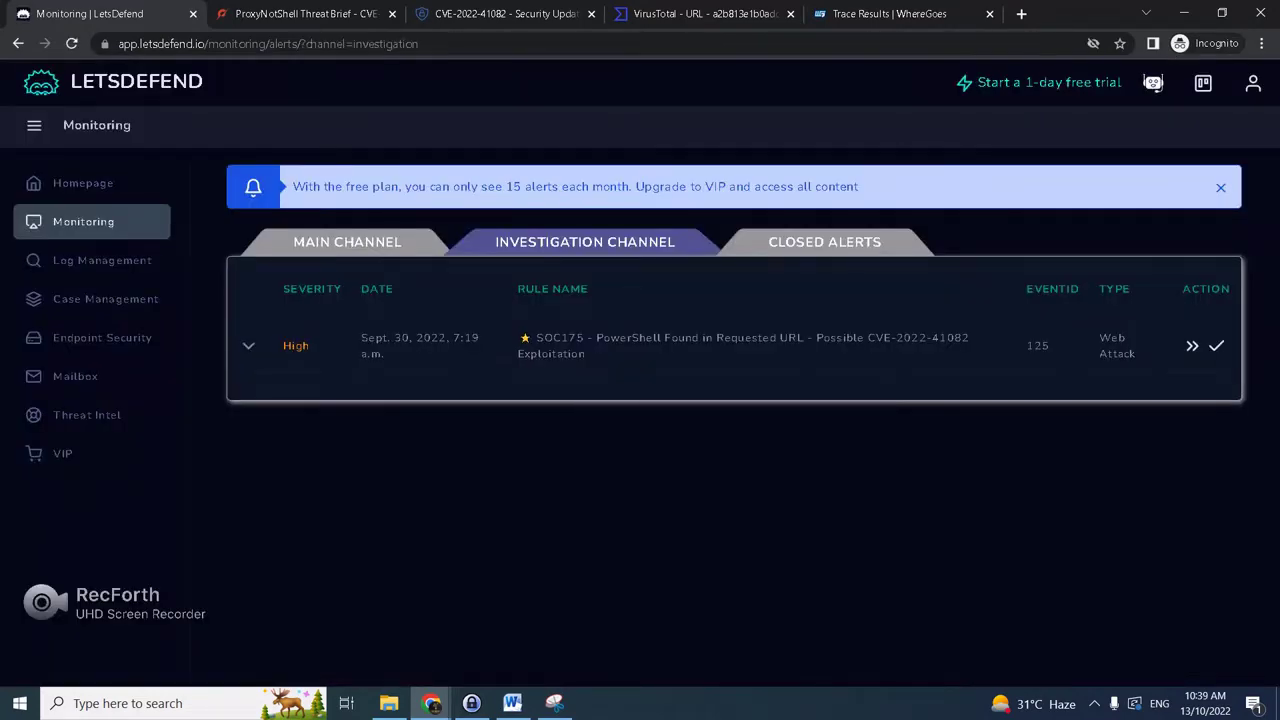
click(1216, 345)
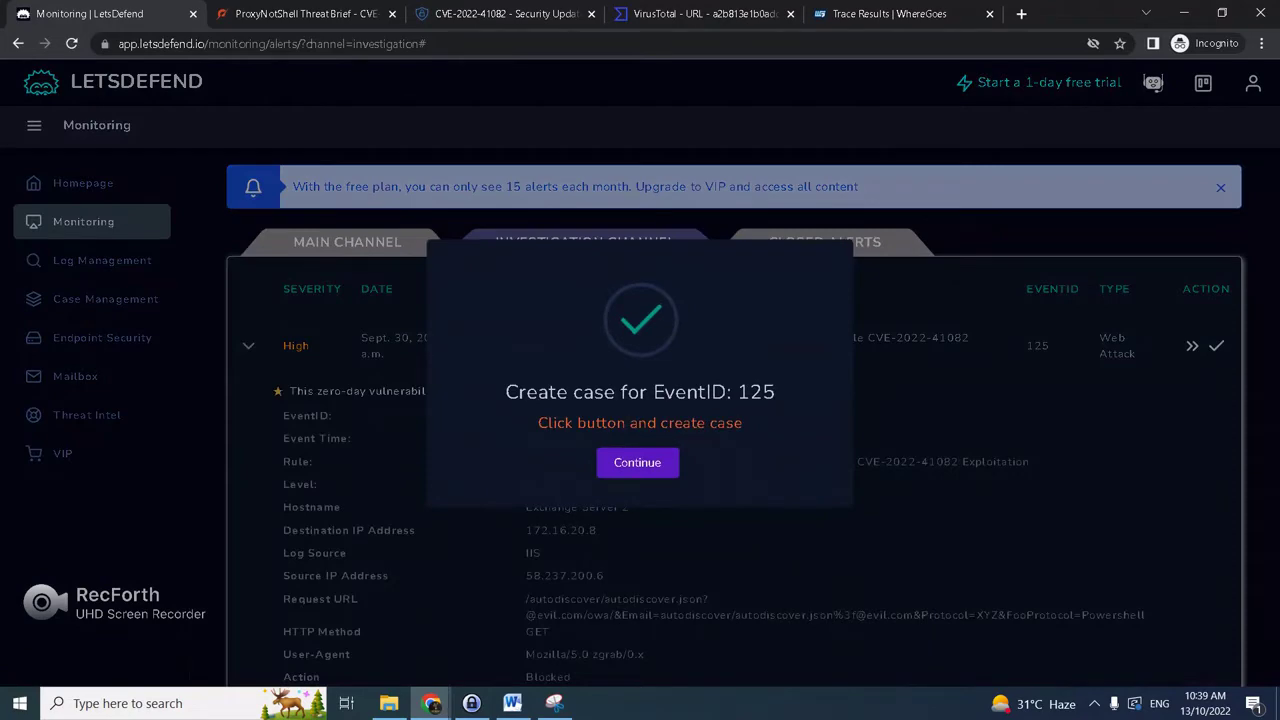
key(Return)
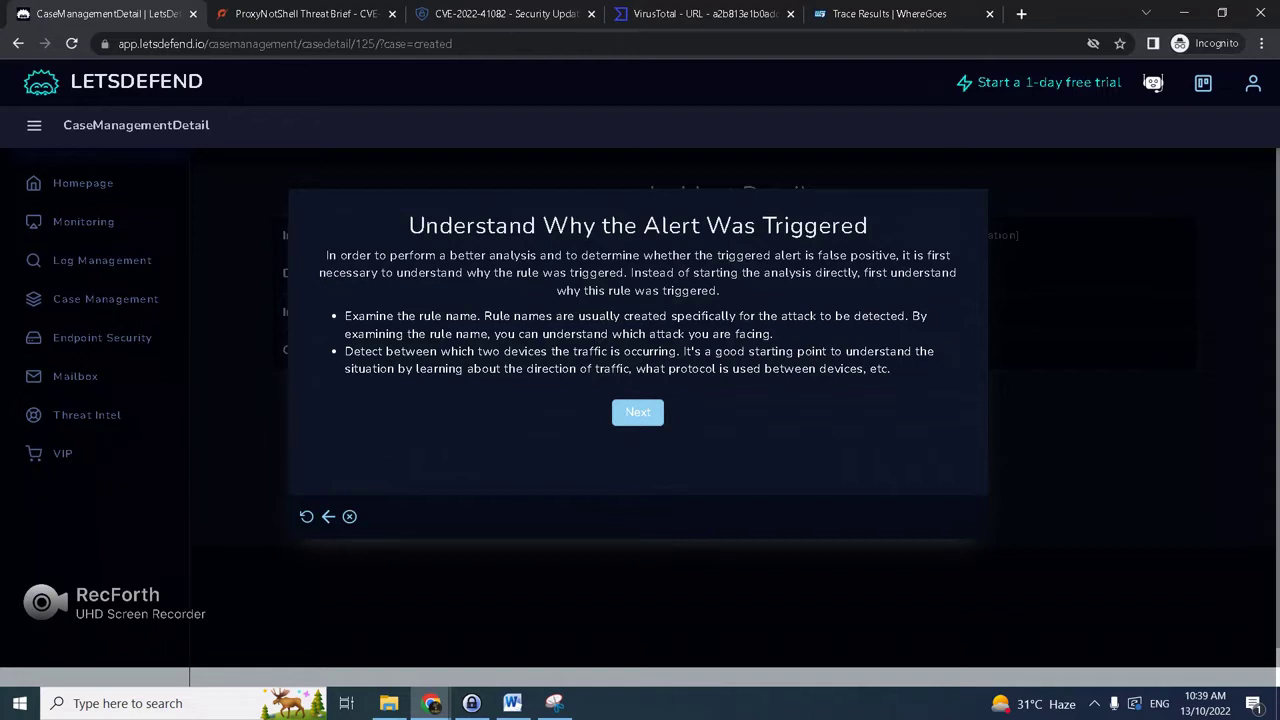
Open the monitoring page in a separate tab and expand the EventID 125 alert details in the investigation channel.
right_click(98, 22)
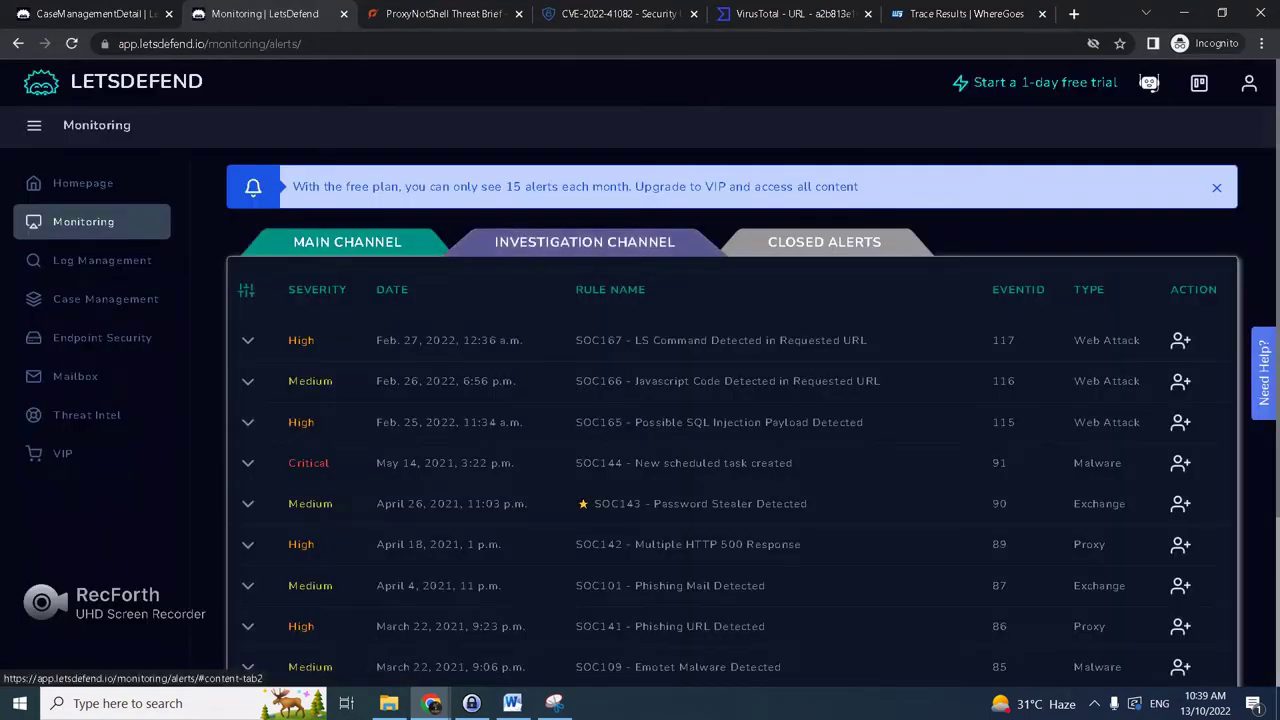
click(248, 345)
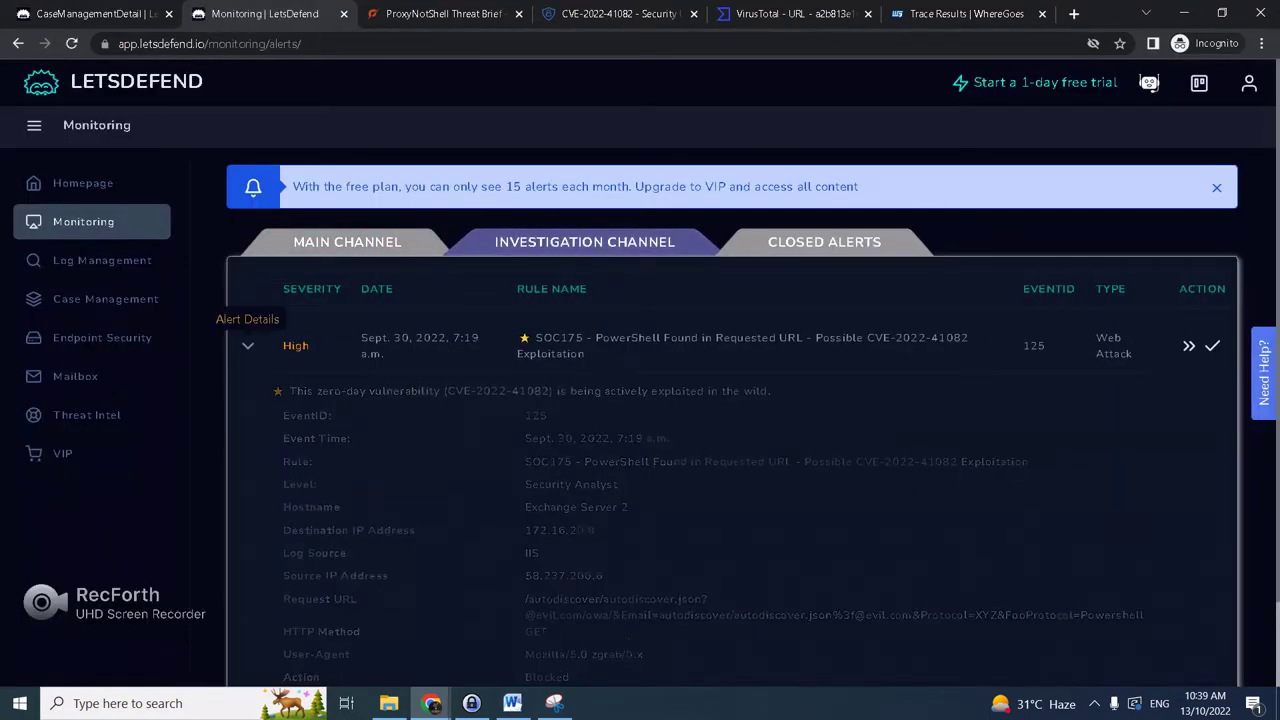
scroll(732, 420, down, 1)
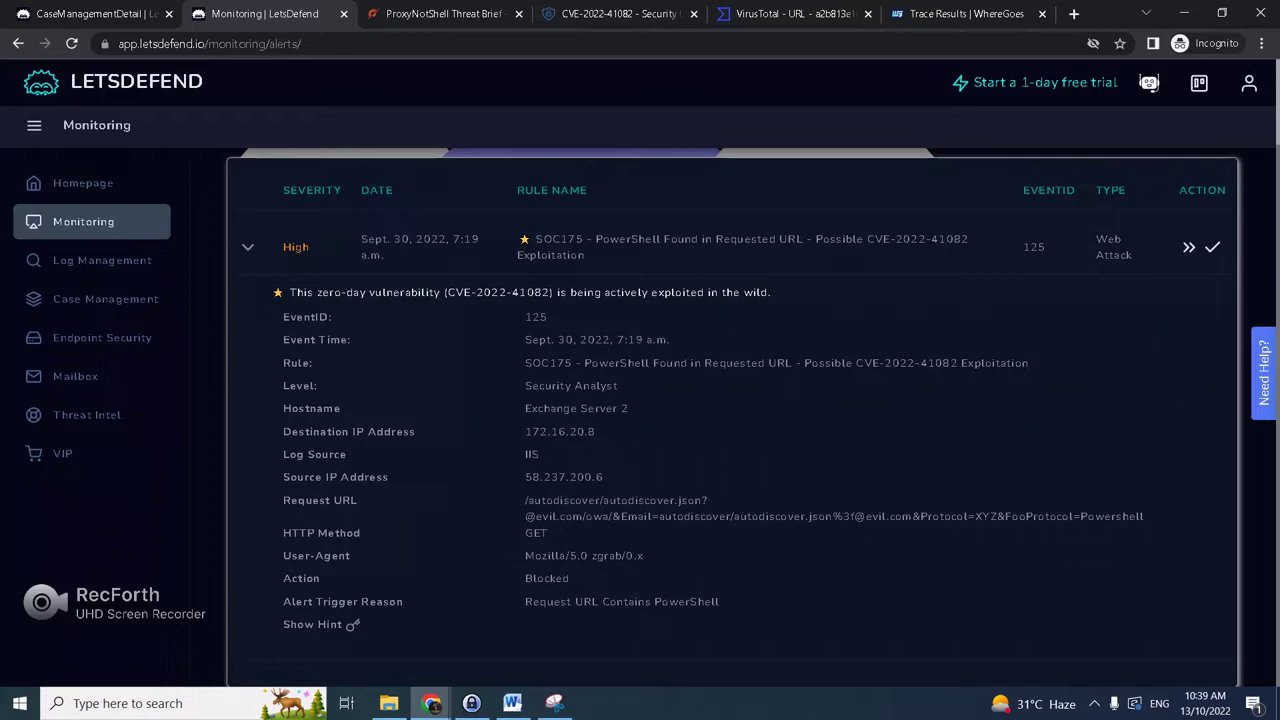
Look over the header and executive summary of the Unit 42 ProxyNotShell threat brief.
key(ctrl+Tab)
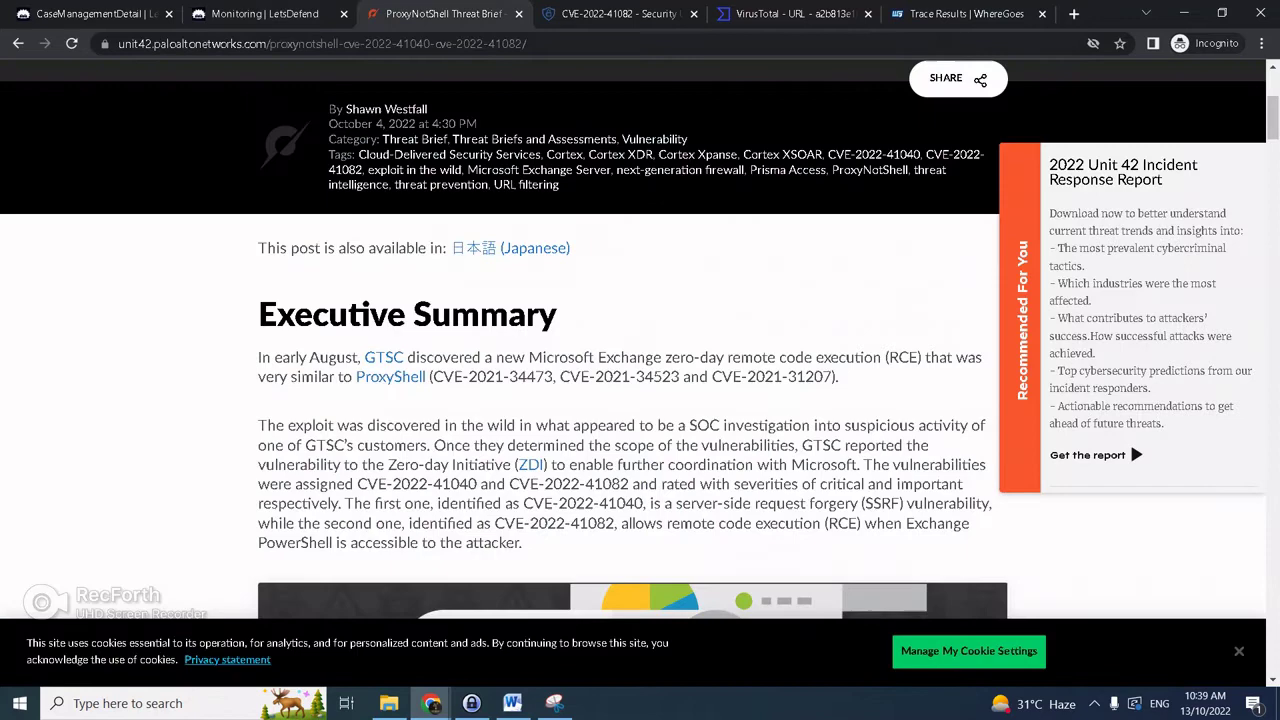
scroll(632, 340, down, 2)
scroll(632, 340, up, 3)
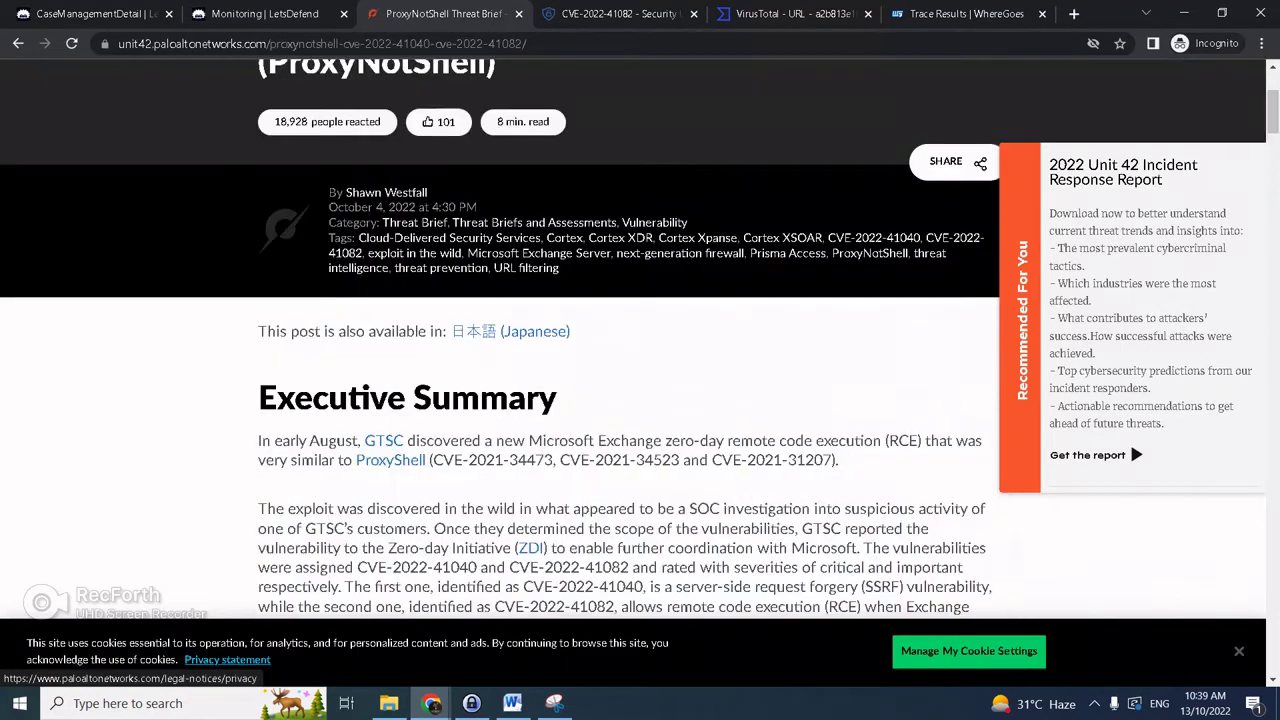
Review the Microsoft security page for CVE-2022-41082, covering the CVSS metrics, exploitability table and FAQ.
key(ctrl+Tab)
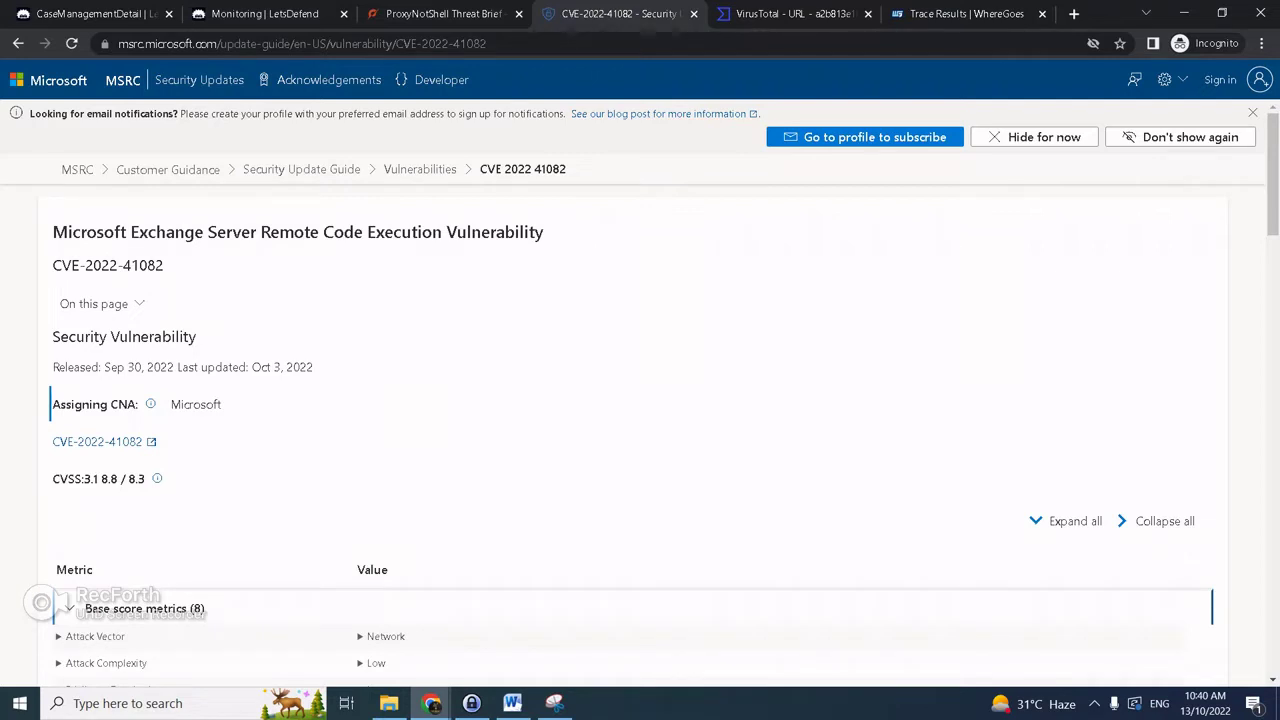
scroll(640, 400, down, 1)
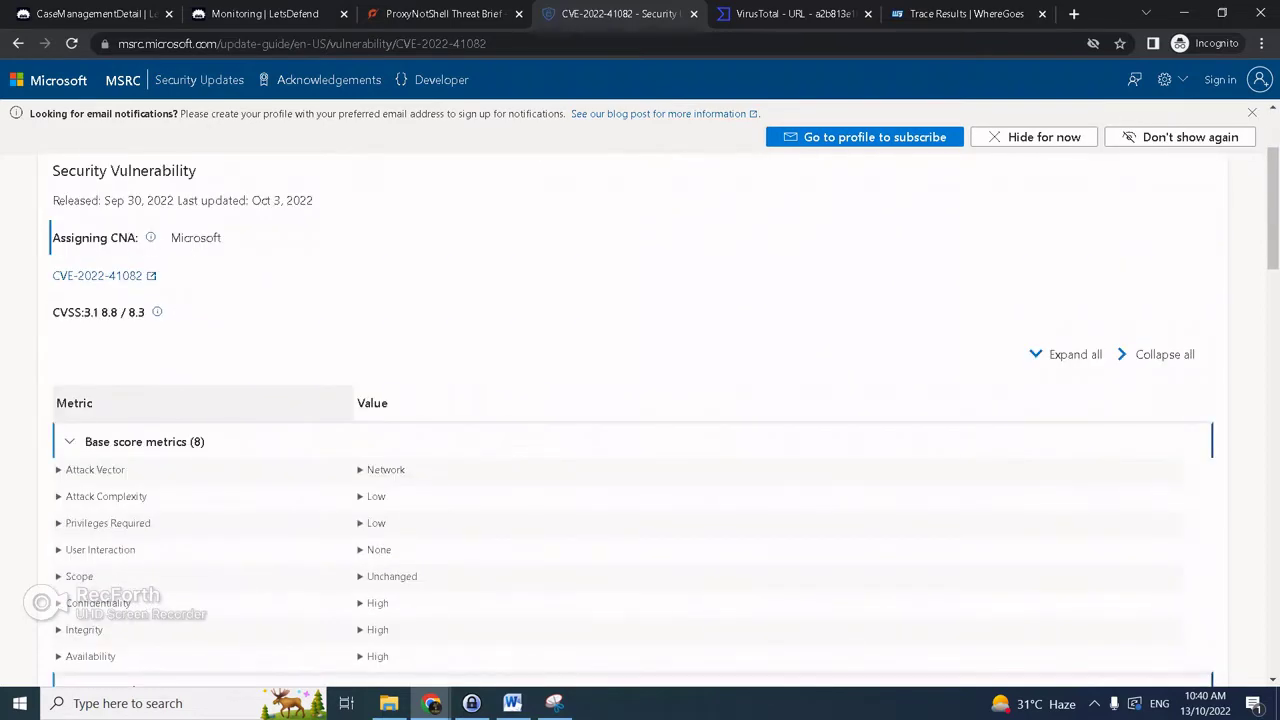
scroll(640, 400, down, 2)
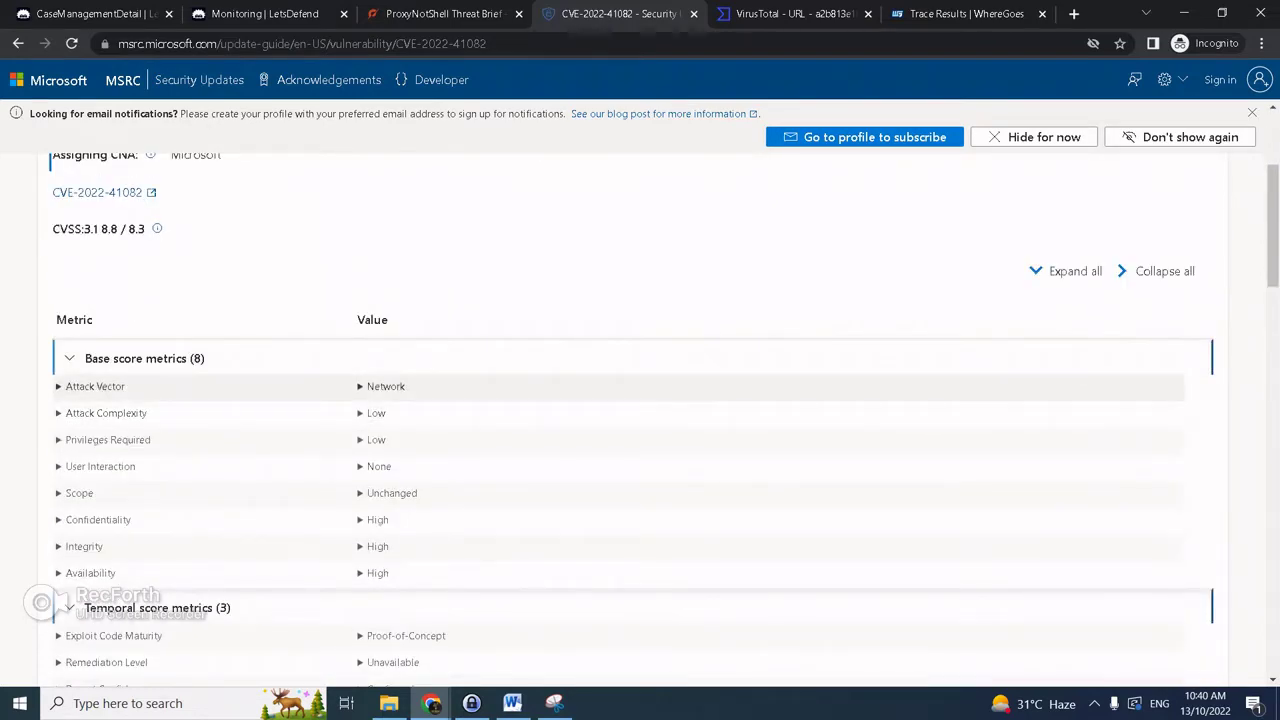
scroll(640, 400, down, 2)
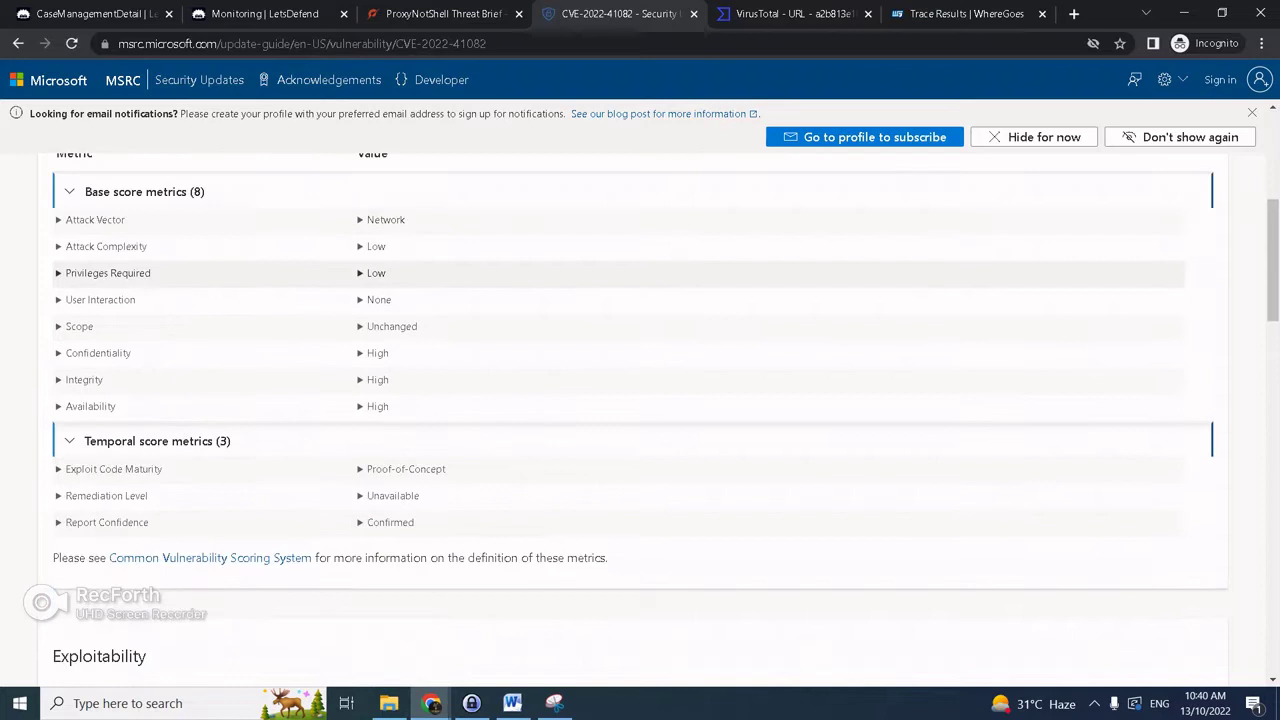
scroll(640, 400, down, 1)
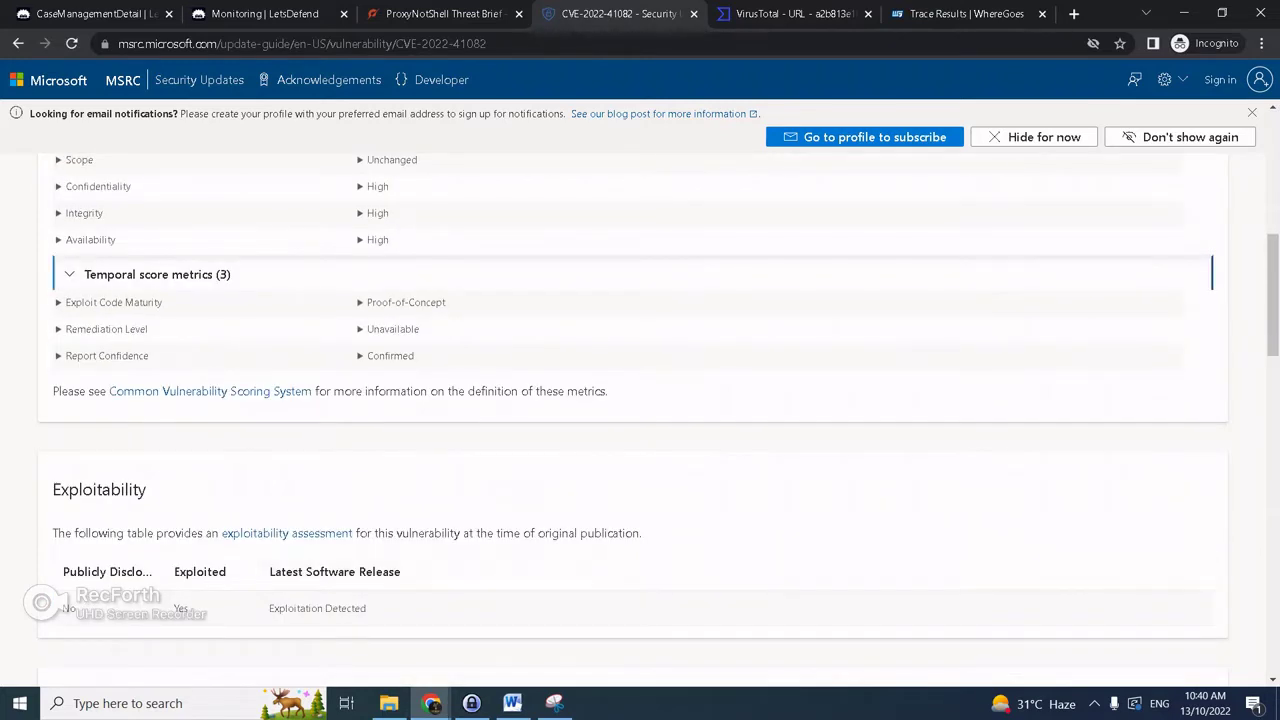
scroll(640, 400, down, 3)
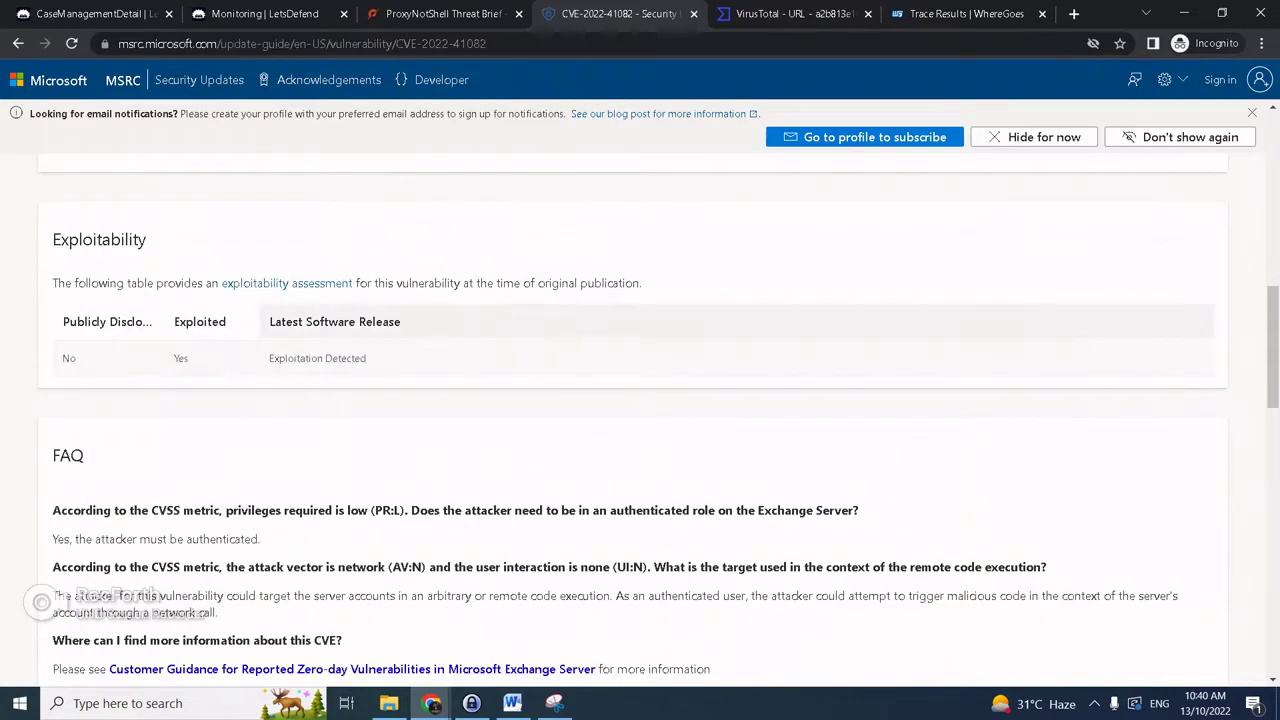
scroll(640, 400, down, 2)
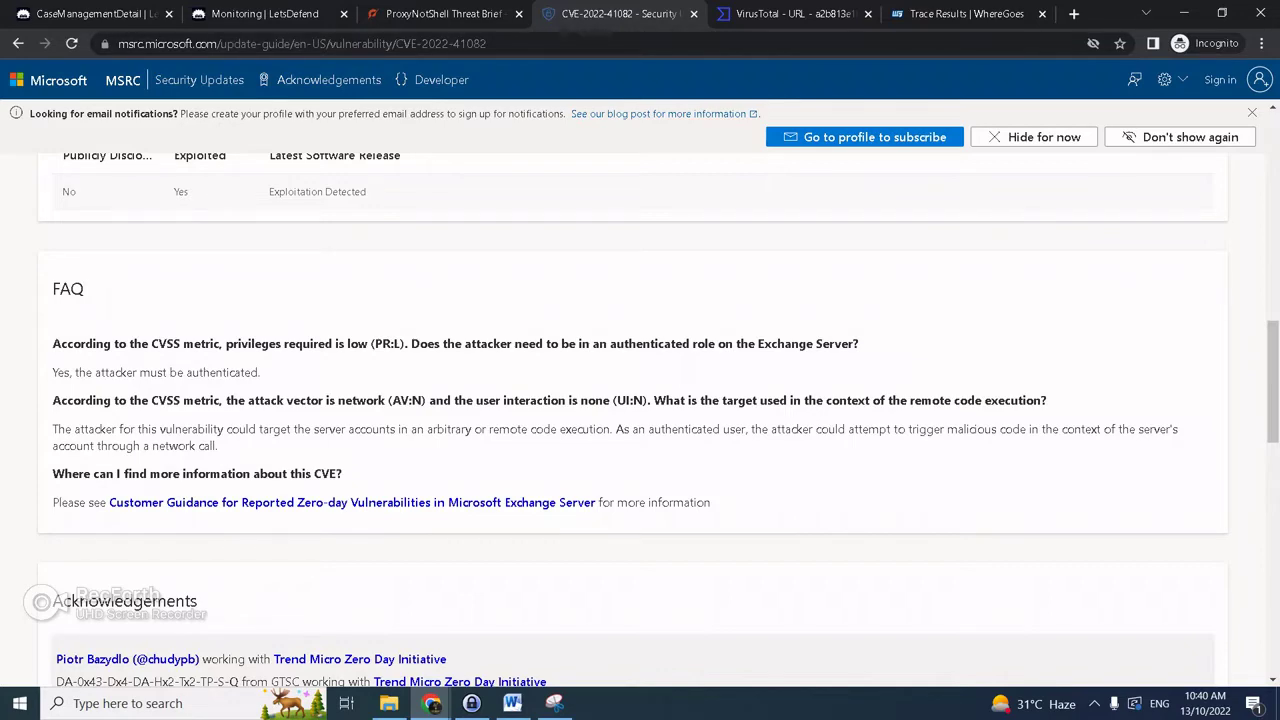
Return to the Unit 42 threat brief and read how its executive summary describes CVE-2022-41040 and CVE-2022-41082.
key(ctrl+shift+Tab)
scroll(227, 659, up, 3)
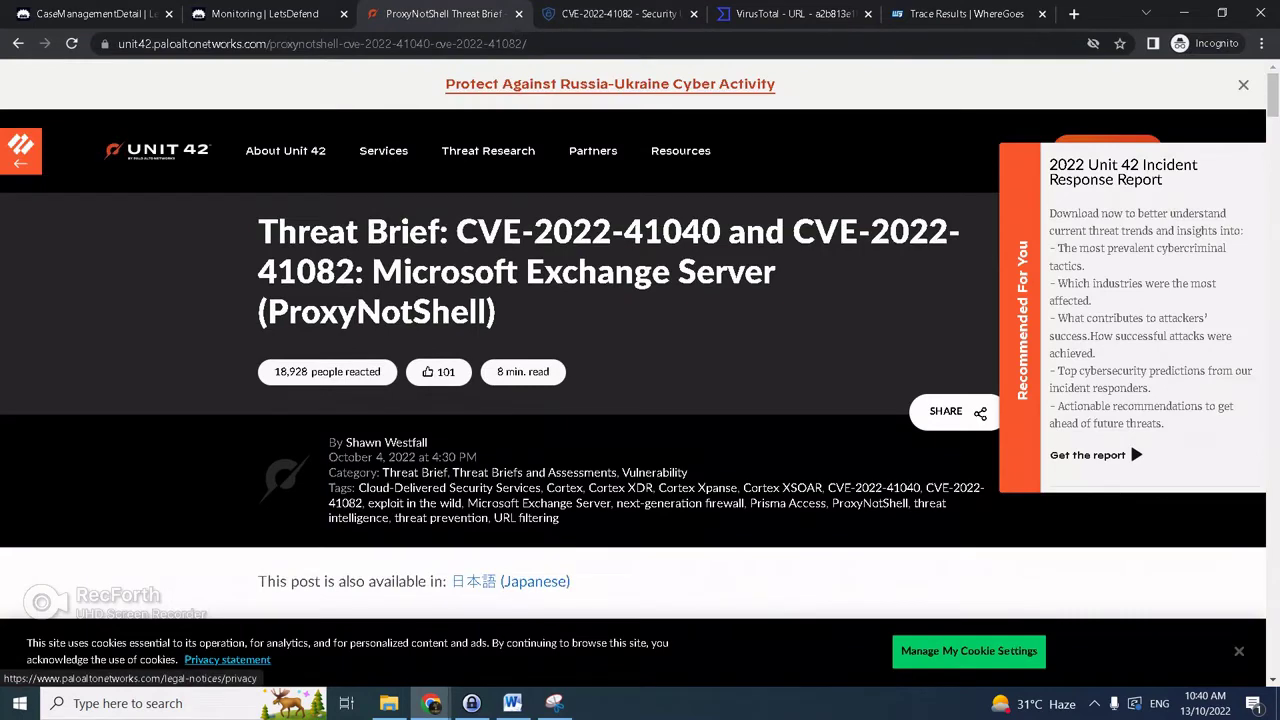
scroll(227, 659, down, 1)
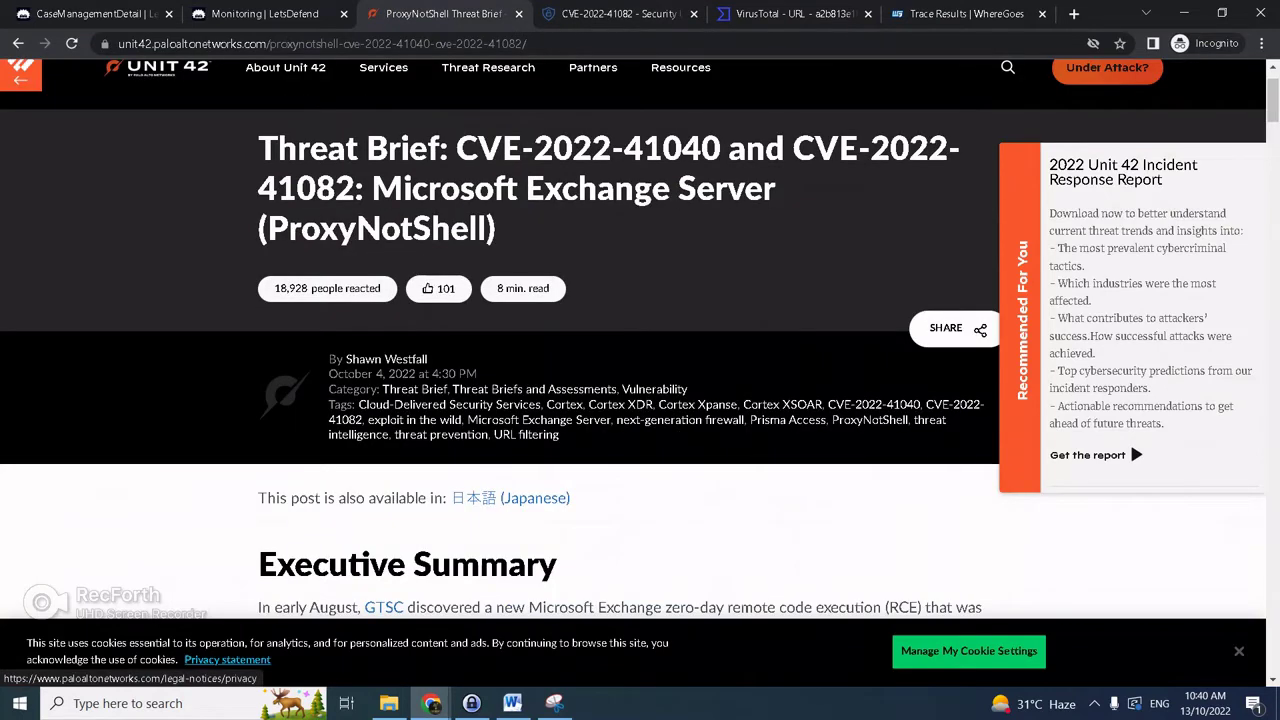
scroll(227, 659, down, 4)
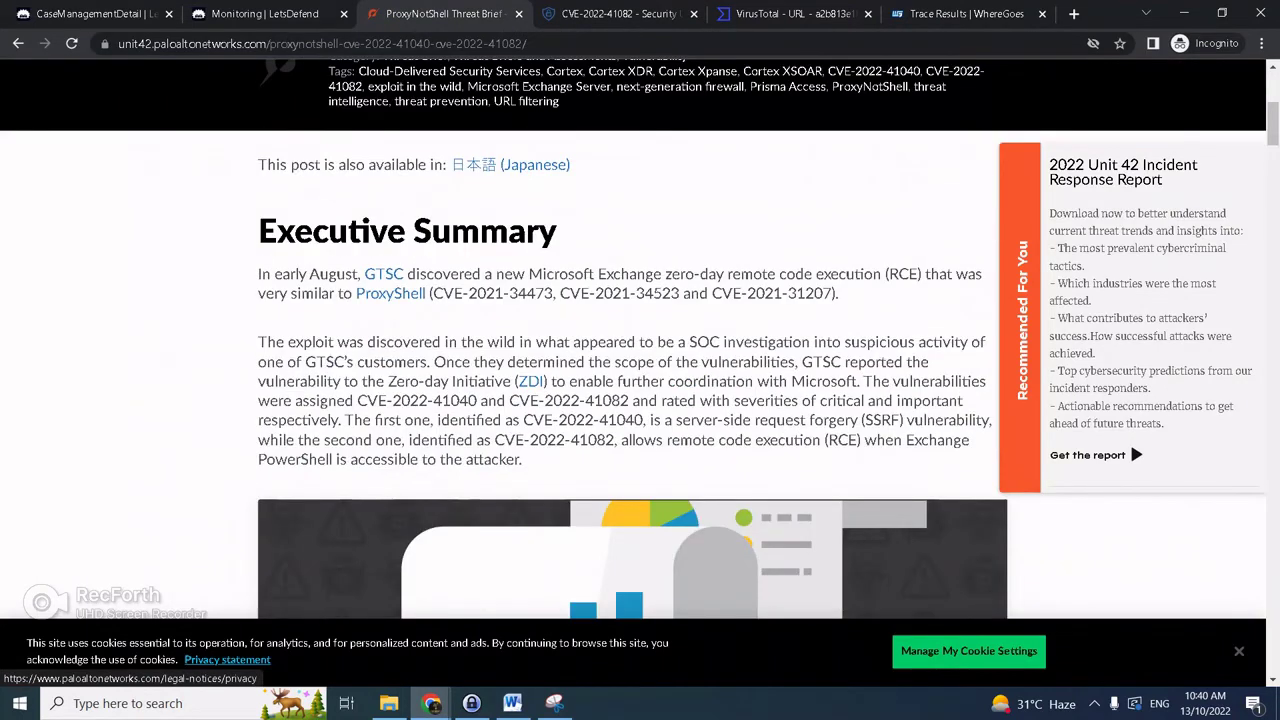
scroll(227, 659, up, 2)
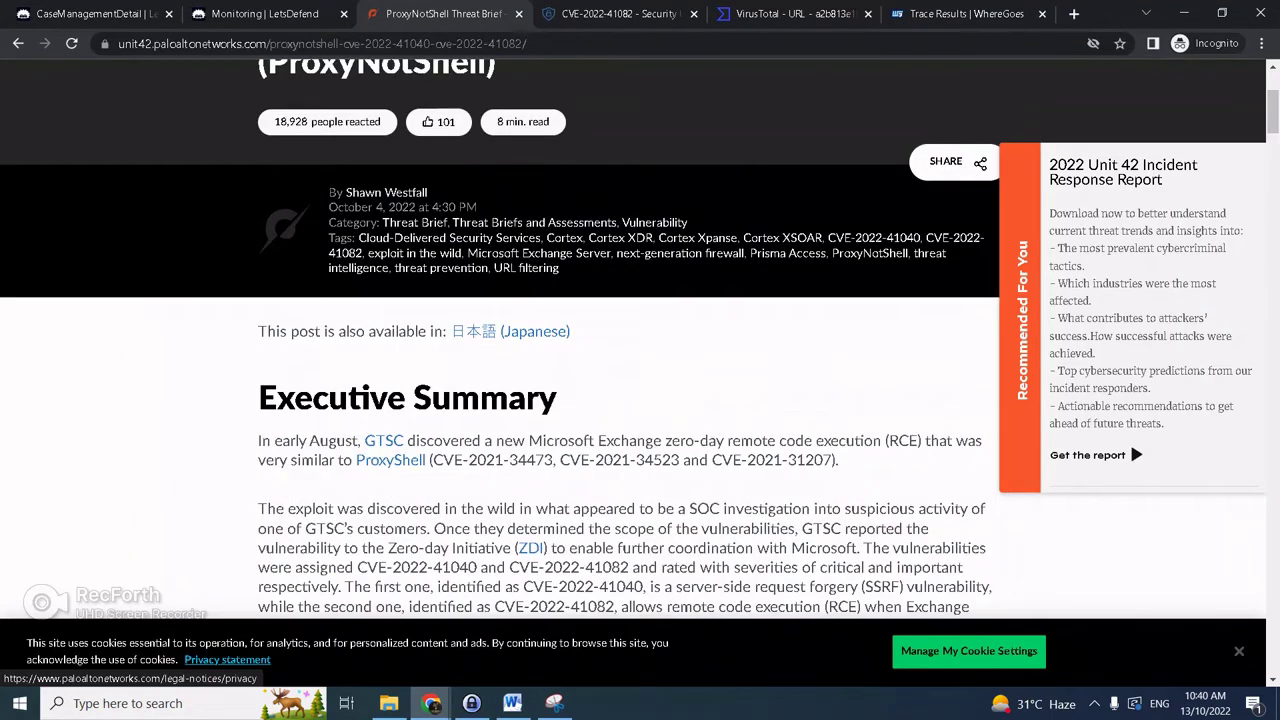
scroll(227, 659, down, 1)
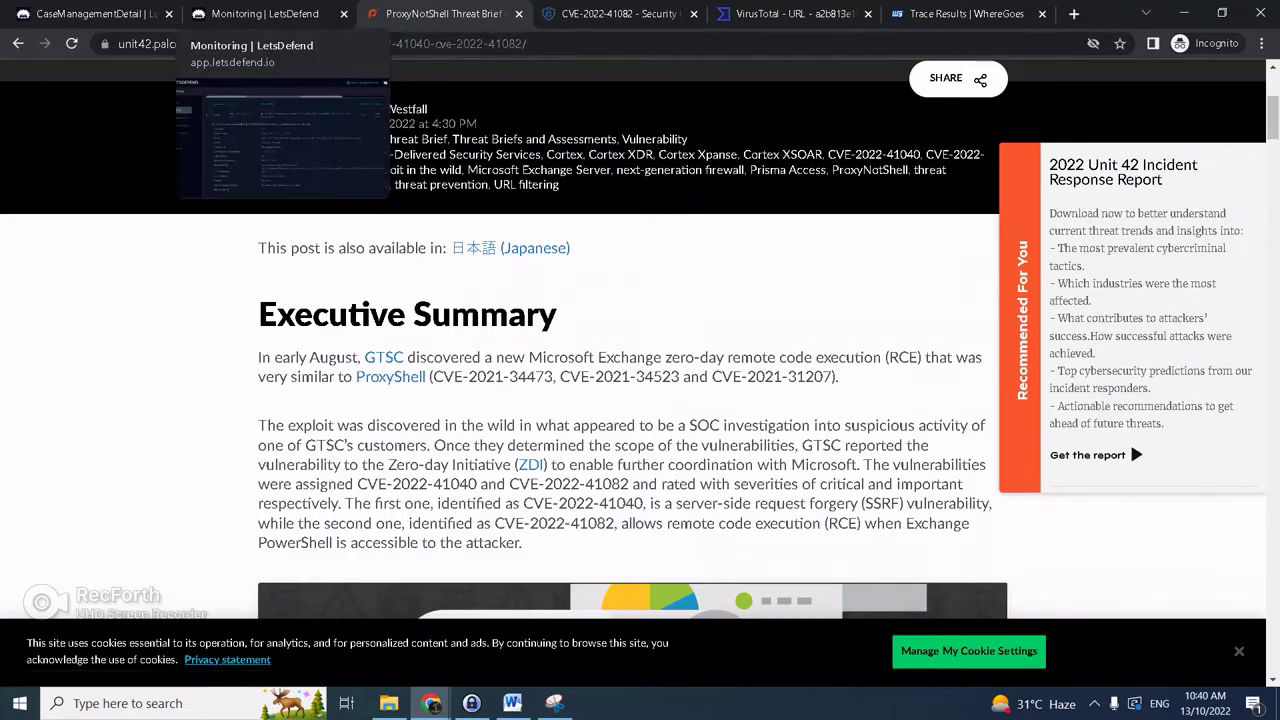
Recheck the EventID 125 alert details, then advance the case playbook to the Collect Data stage.
click(262, 14)
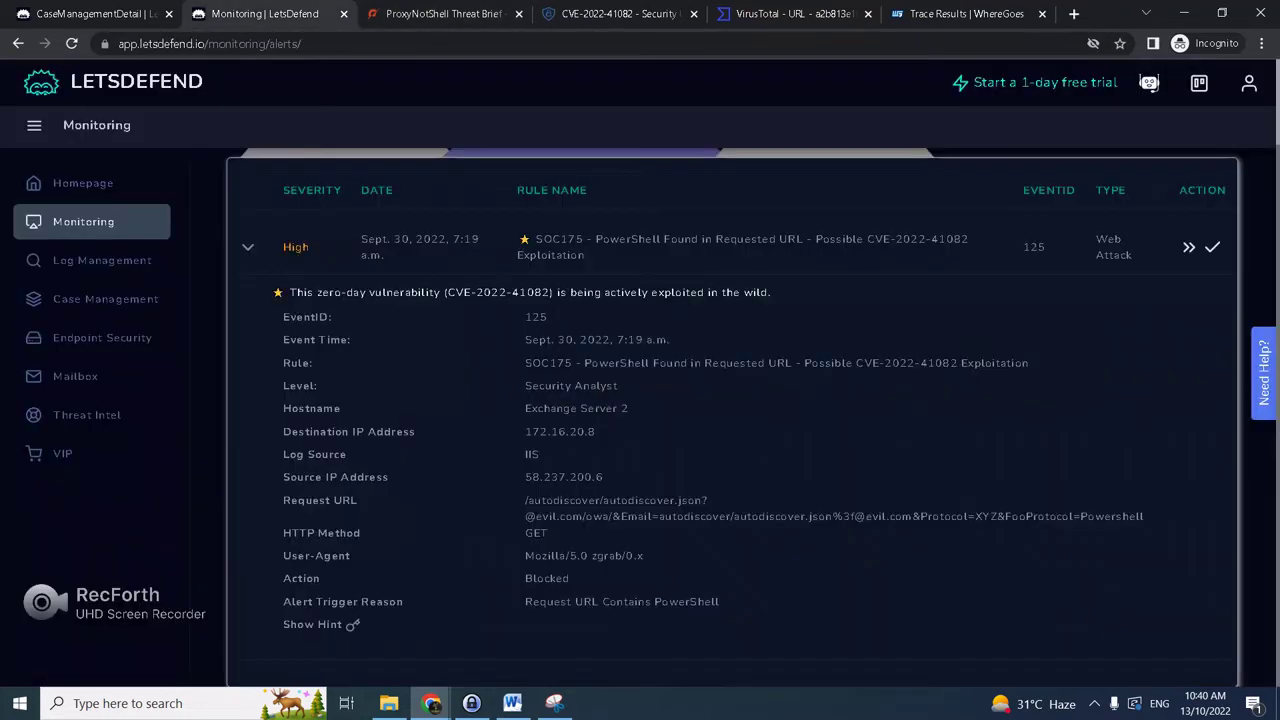
click(92, 14)
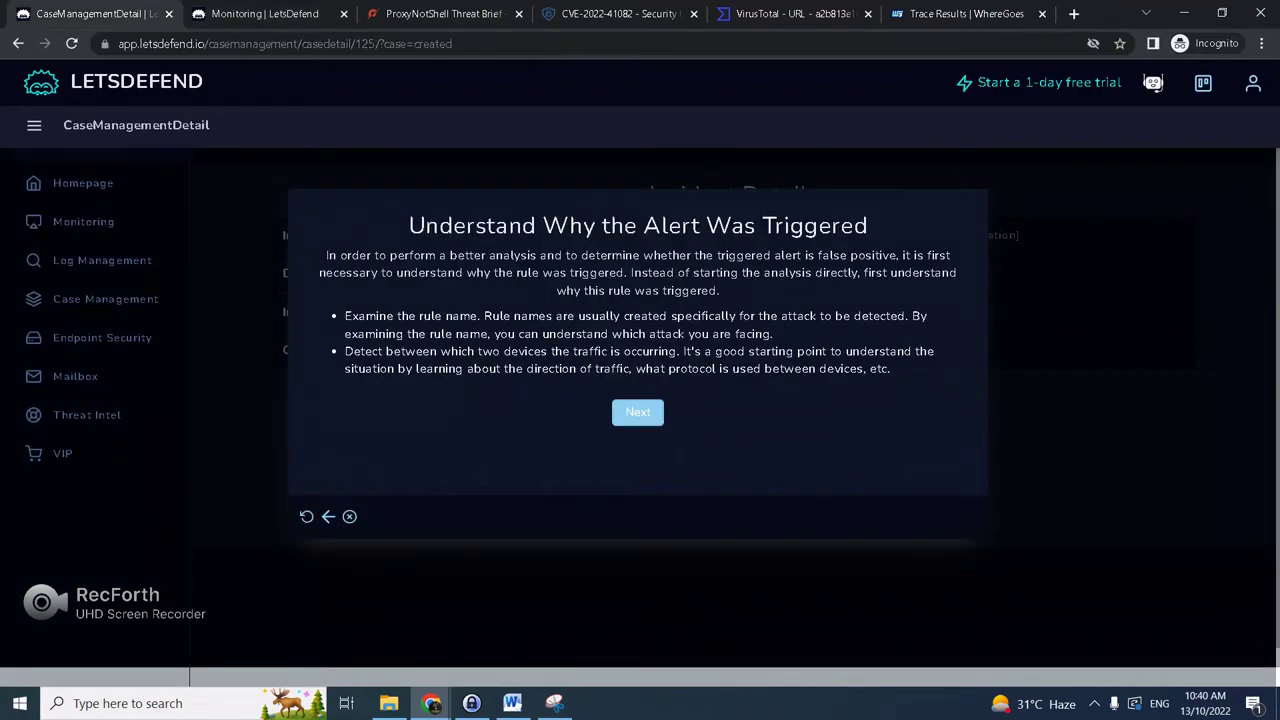
click(638, 412)
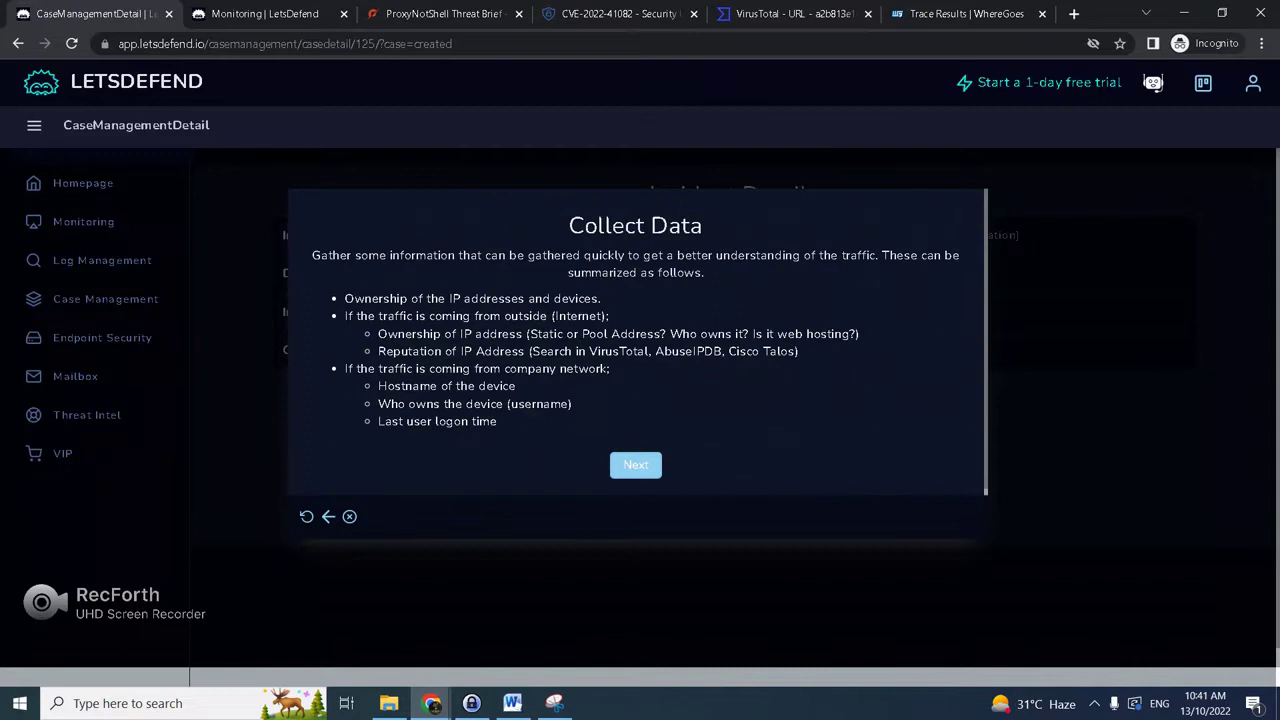
Open Log Management in a duplicated monitoring tab and get the destination IP address from the EventID 125 alert.
click(236, 12)
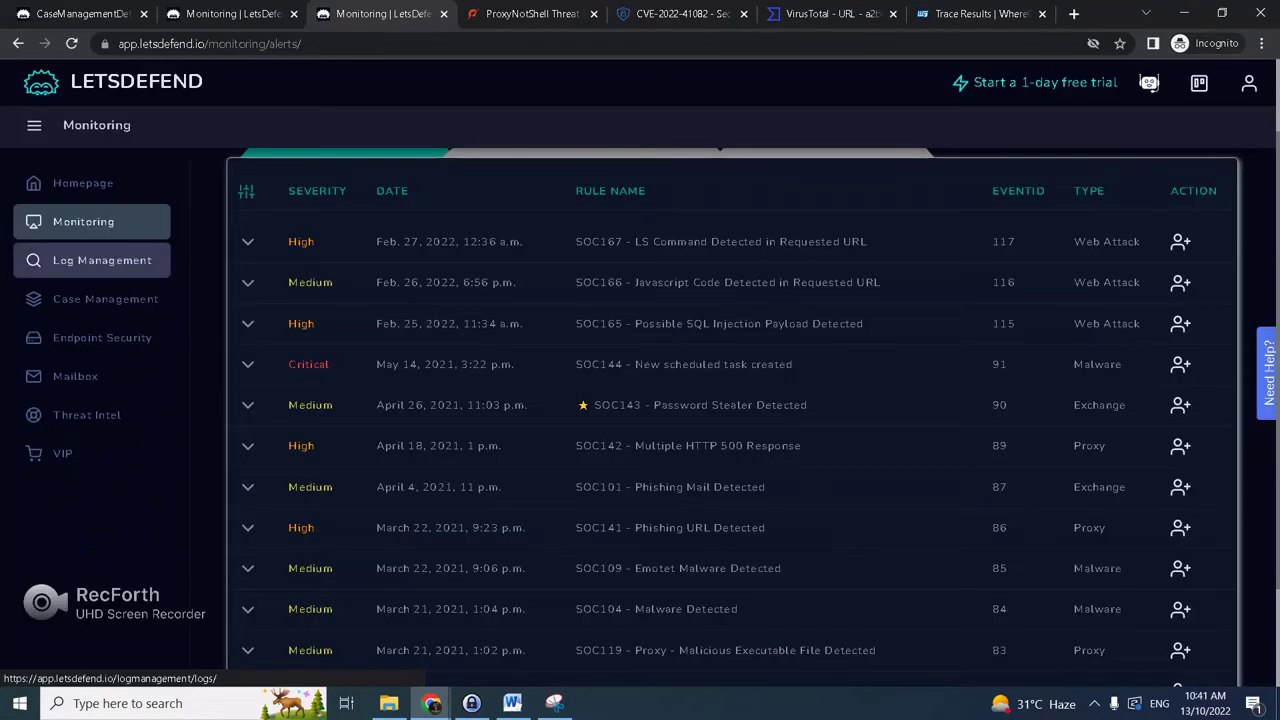
click(34, 260)
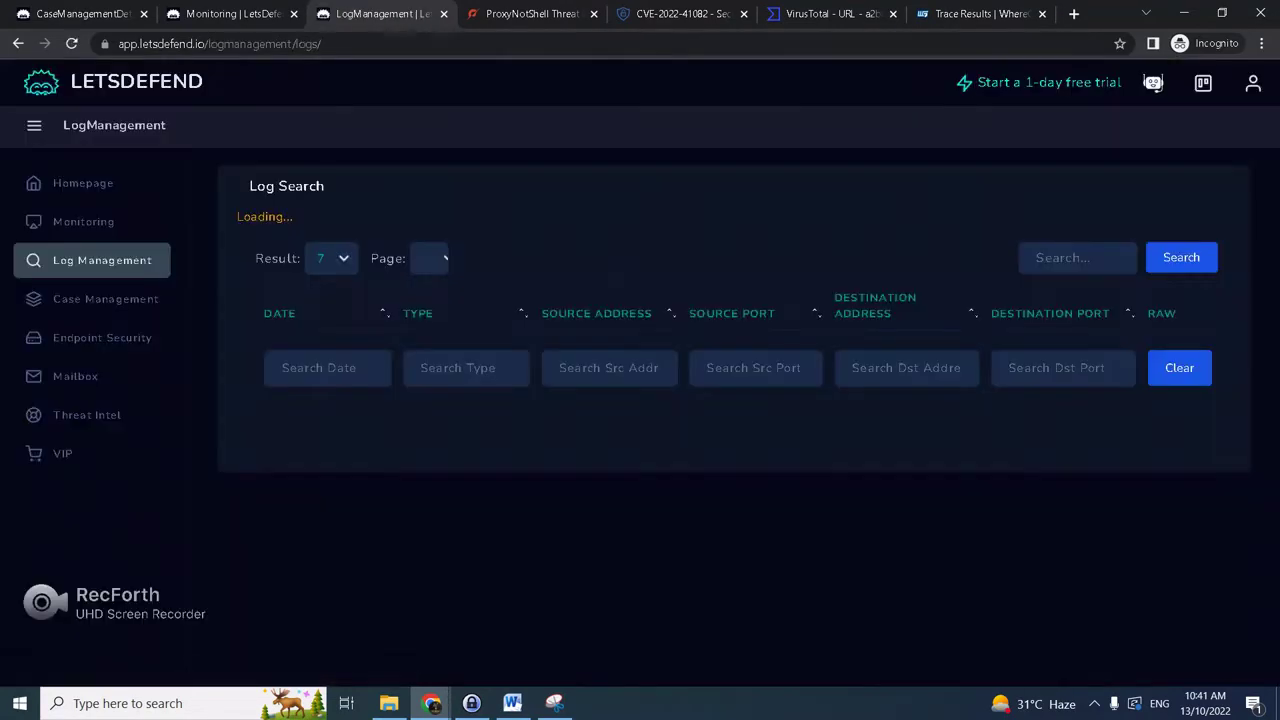
click(232, 14)
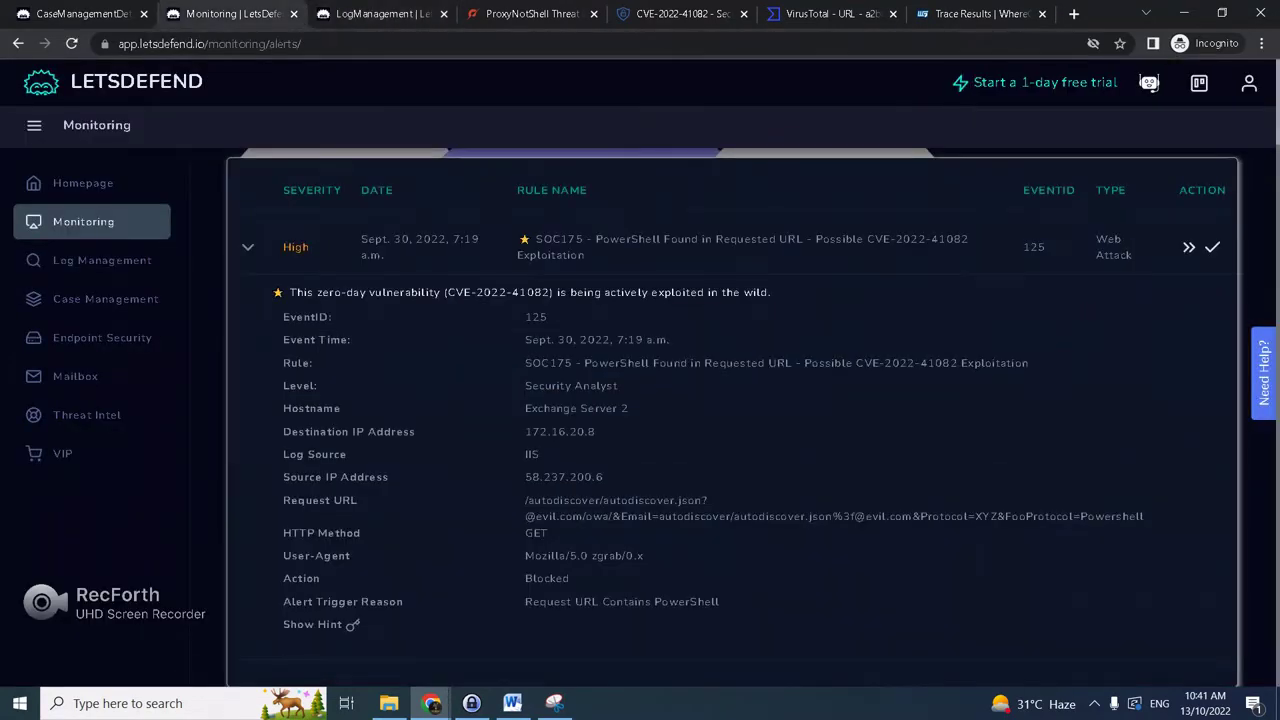
click(384, 14)
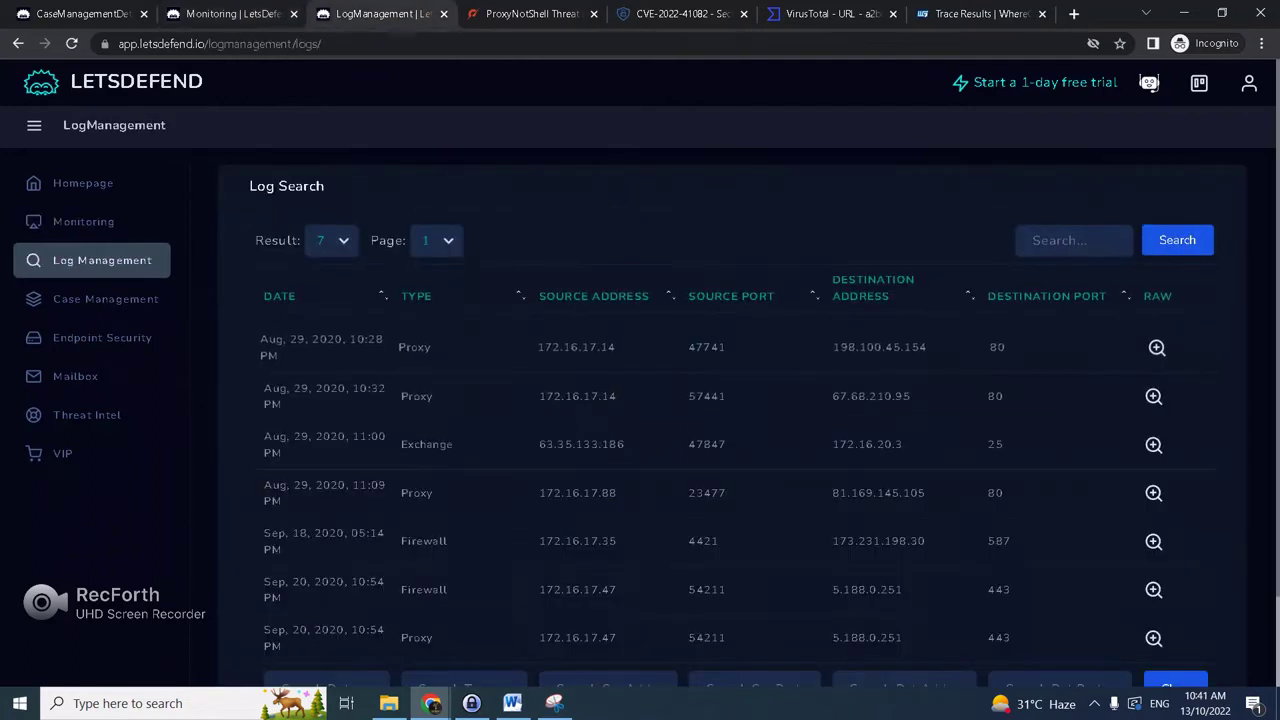
Search the logs for 172.16.20.8 and look through the returned entries.
click(1074, 240)
text(172.16.20.8)
click(1177, 240)
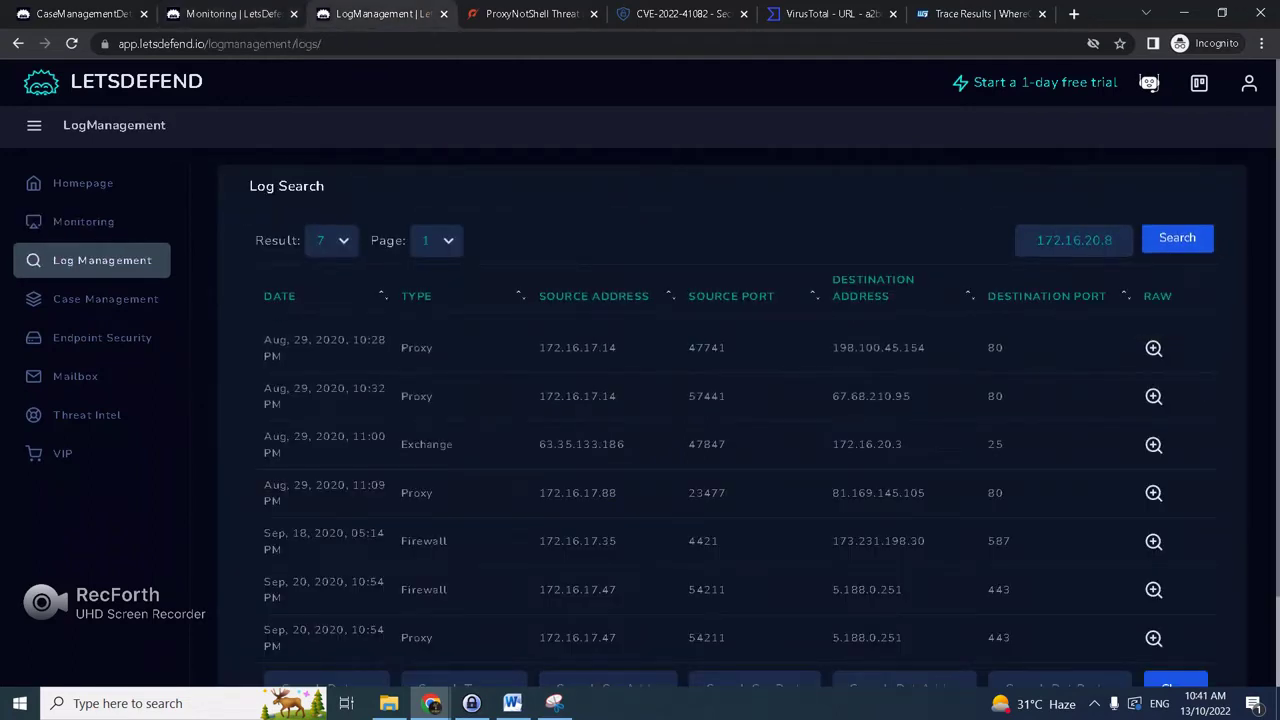
scroll(730, 417, down, 1)
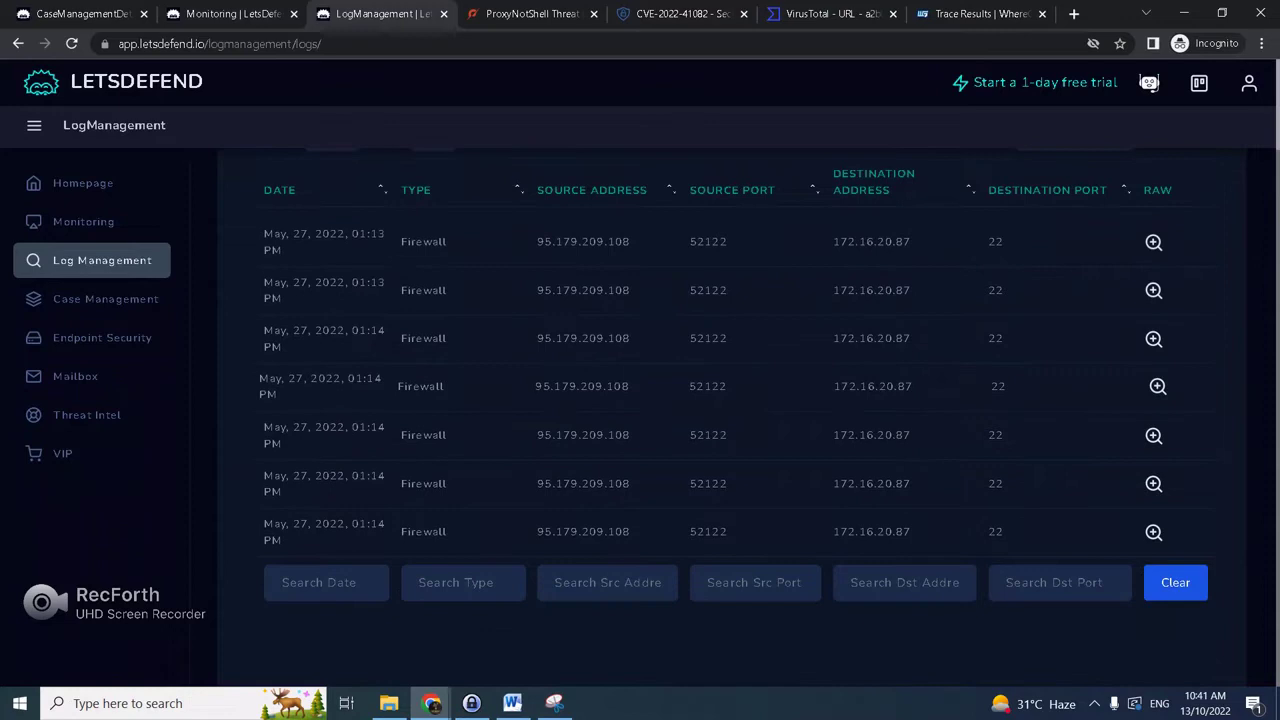
scroll(730, 417, up, 1)
scroll(730, 417, down, 1)
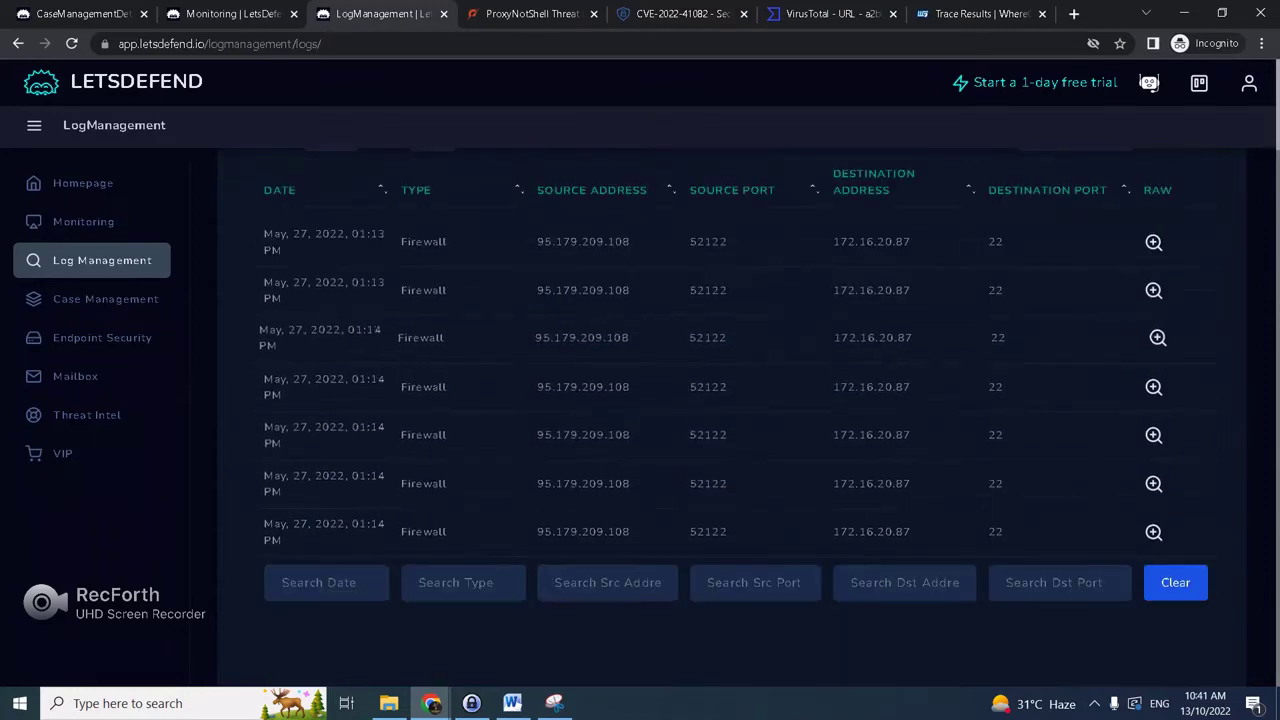
Recheck the source IP address in the EventID 125 alert, and search the logs for 58.237.200.6.
click(231, 14)
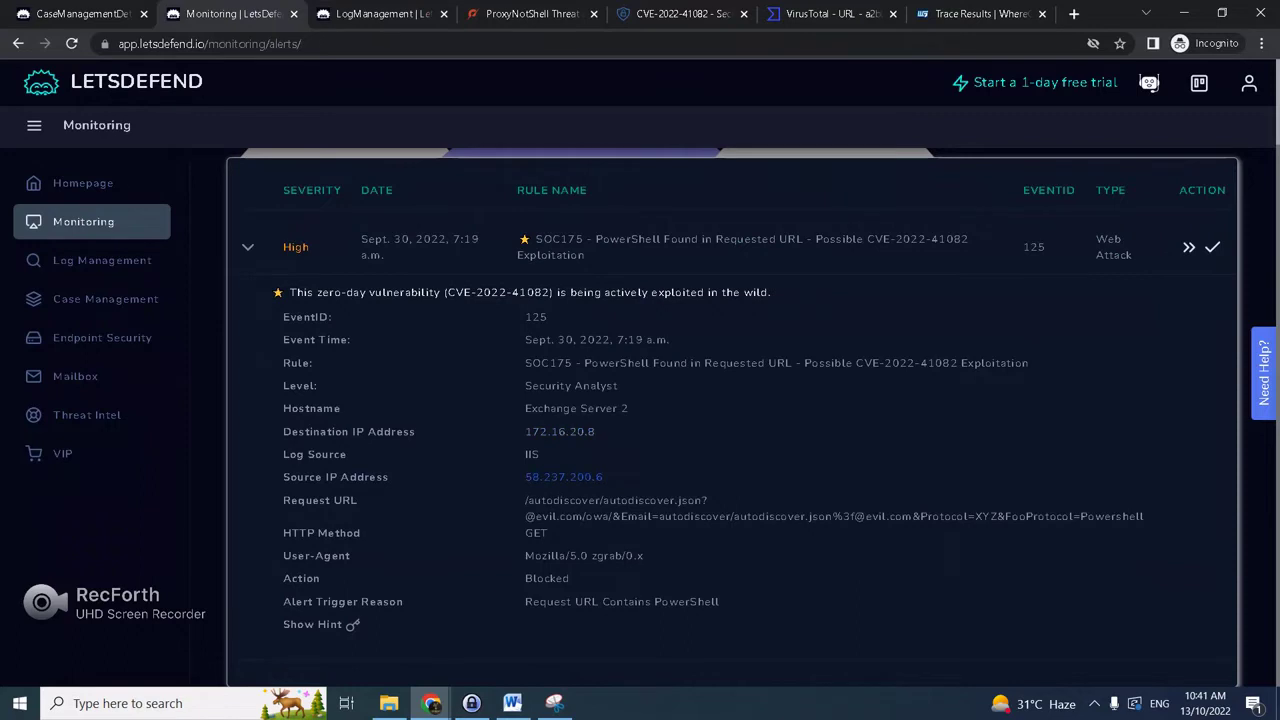
key(ctrl+Tab)
scroll(732, 400, up, 2)
click(1088, 240)
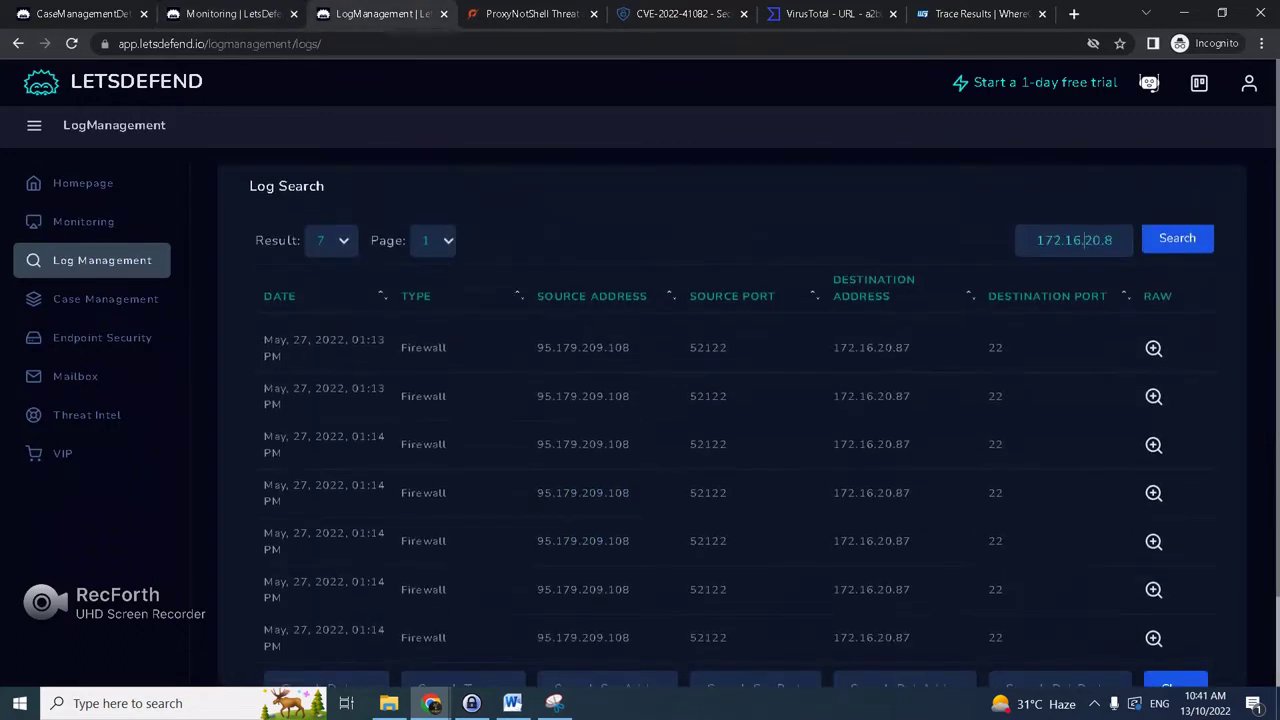
key(ctrl+a)
text(58.237.200.6)
key(Return)
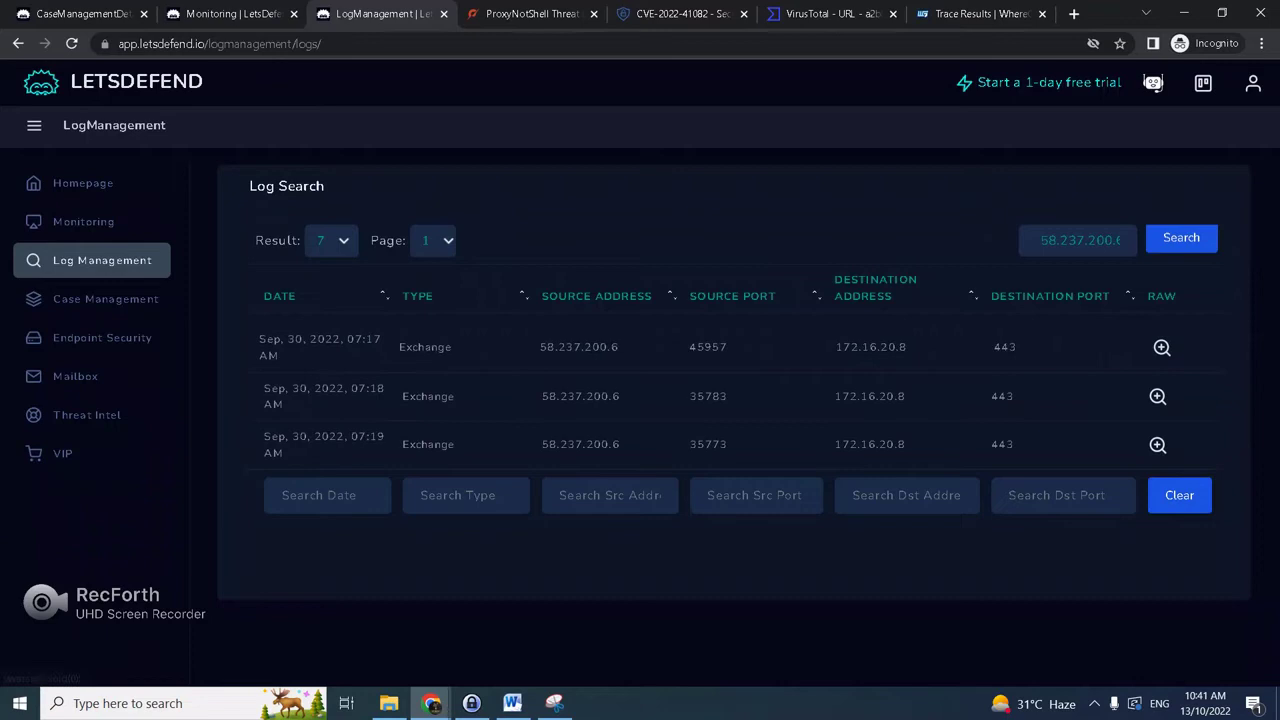
Read the raw logs of the Sep. 30, 2022 entries from 07:17, 07:18 and 07:19 AM, examining their request URLs.
click(1160, 347)
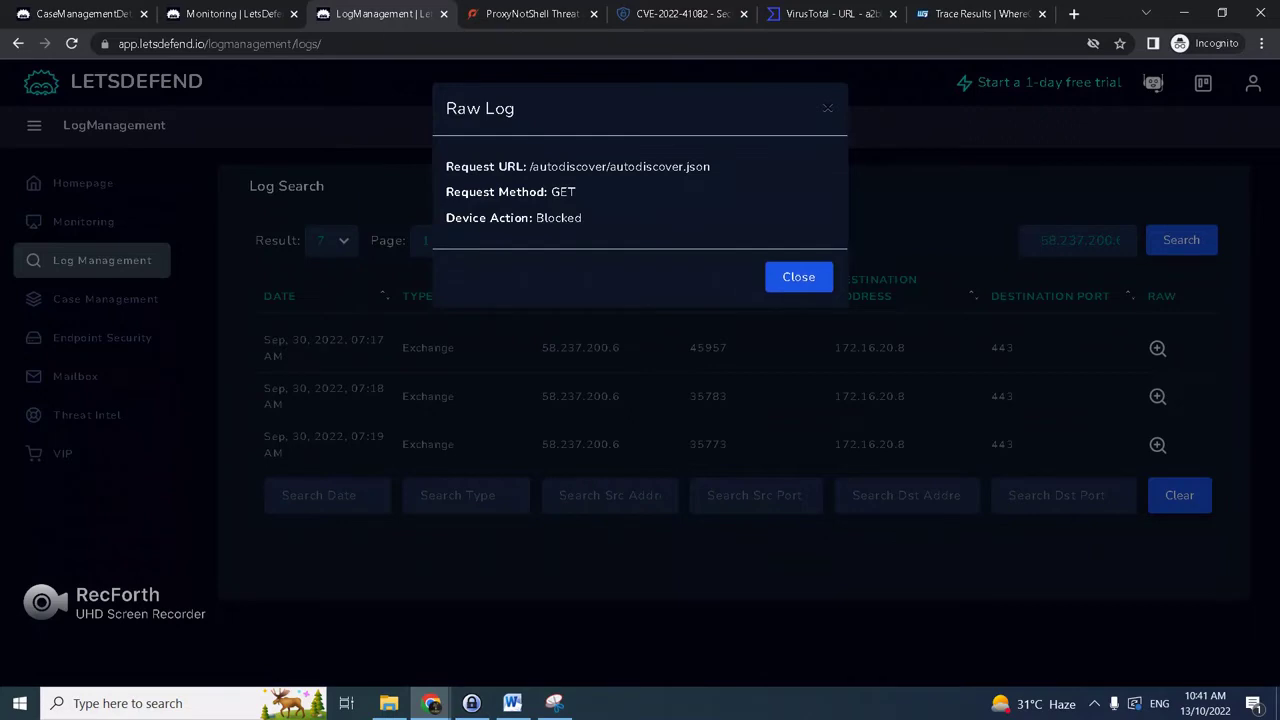
click(799, 277)
click(1157, 396)
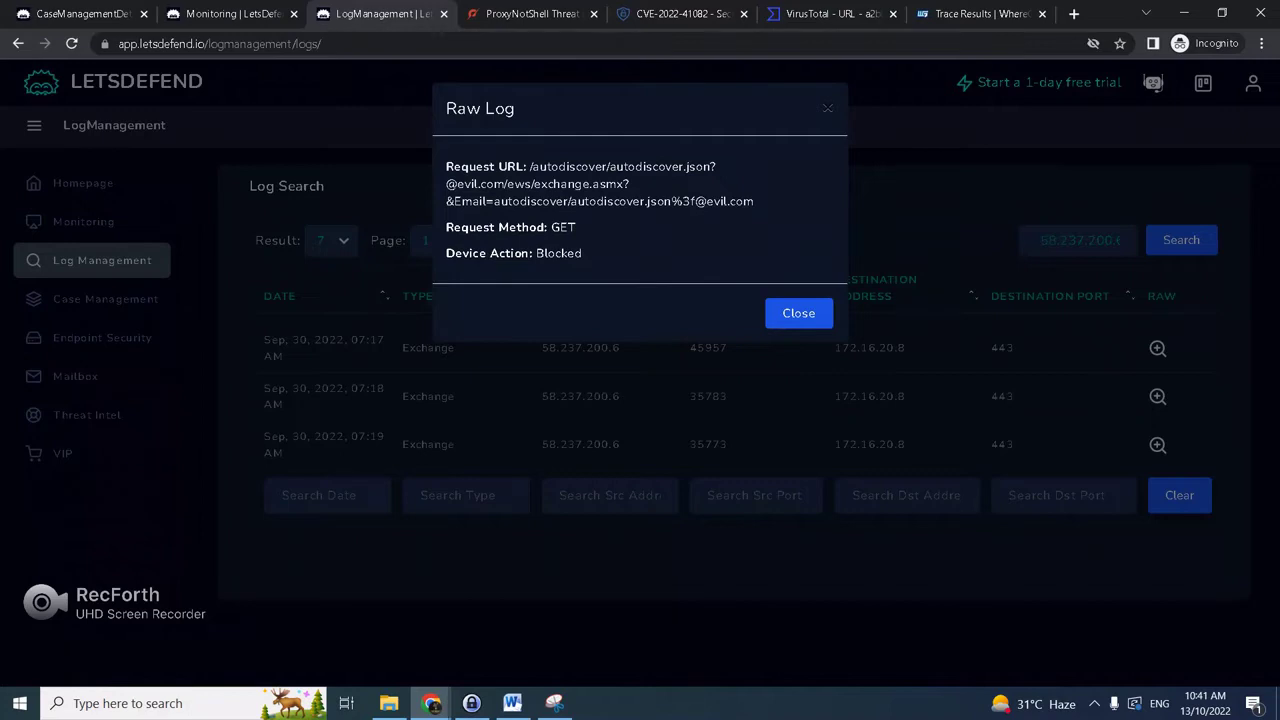
drag(446, 184, 514, 184)
drag(508, 184, 727, 201)
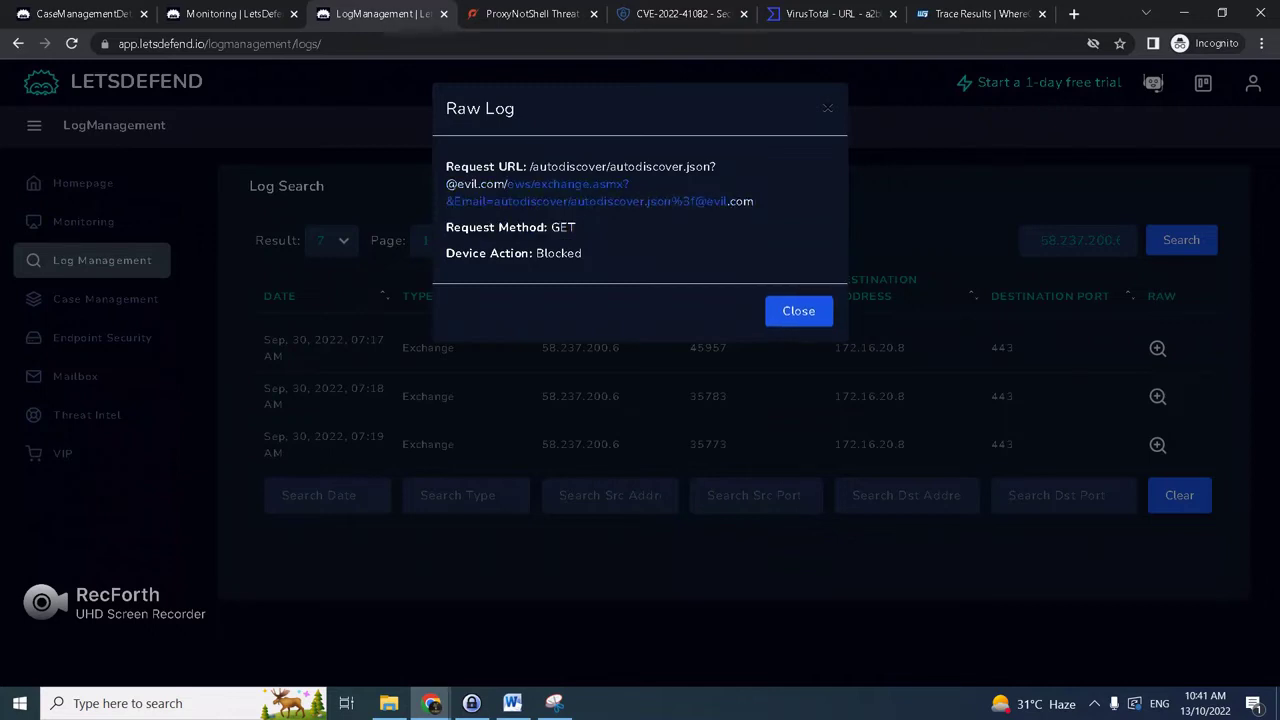
click(800, 313)
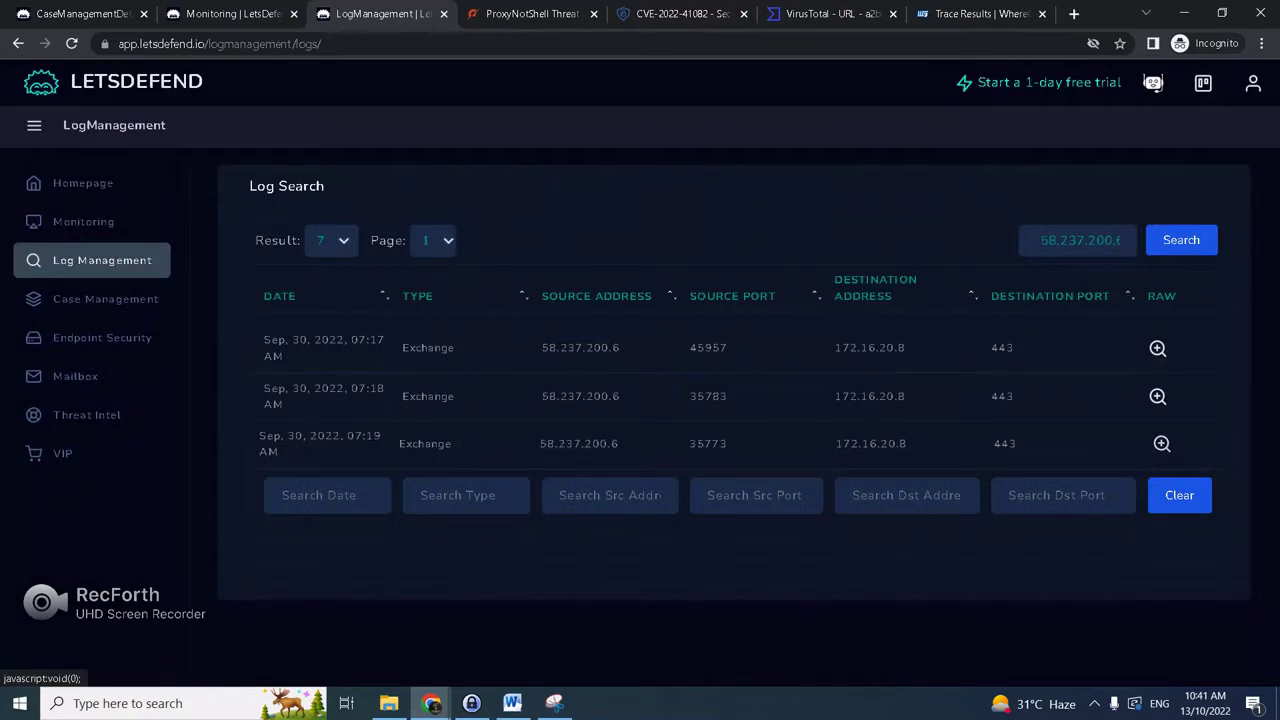
click(1158, 445)
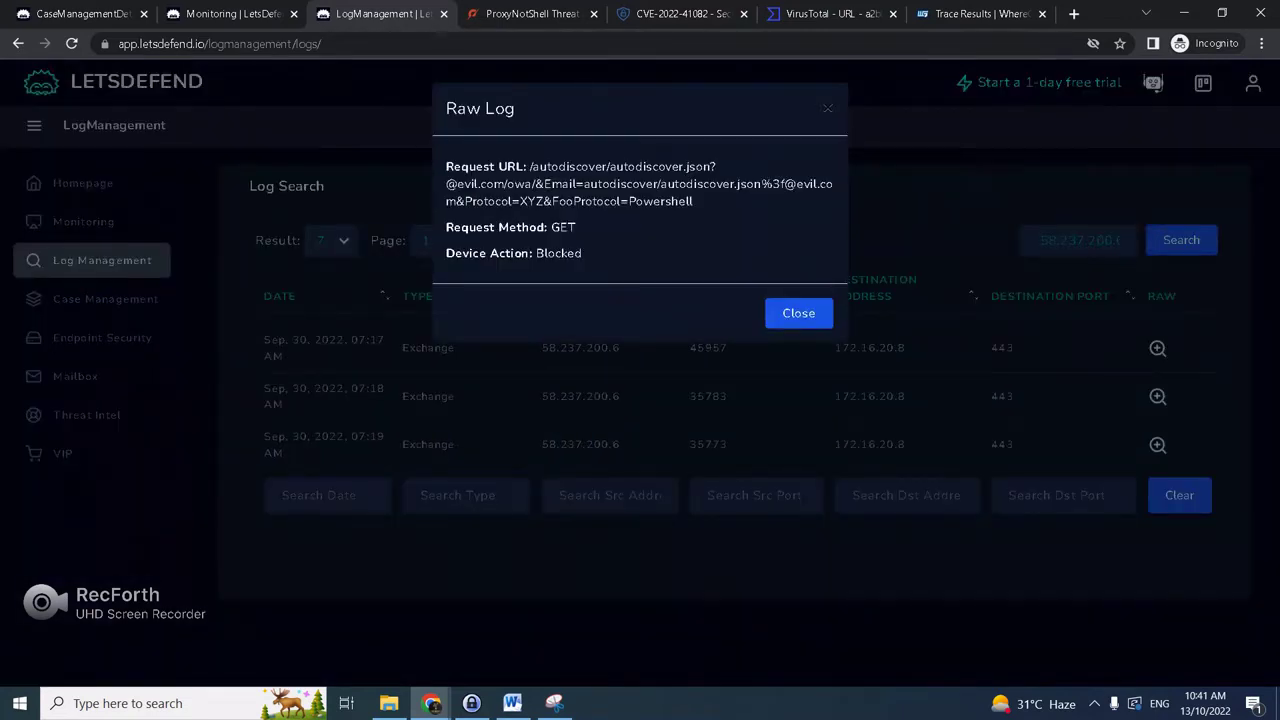
drag(446, 184, 693, 201)
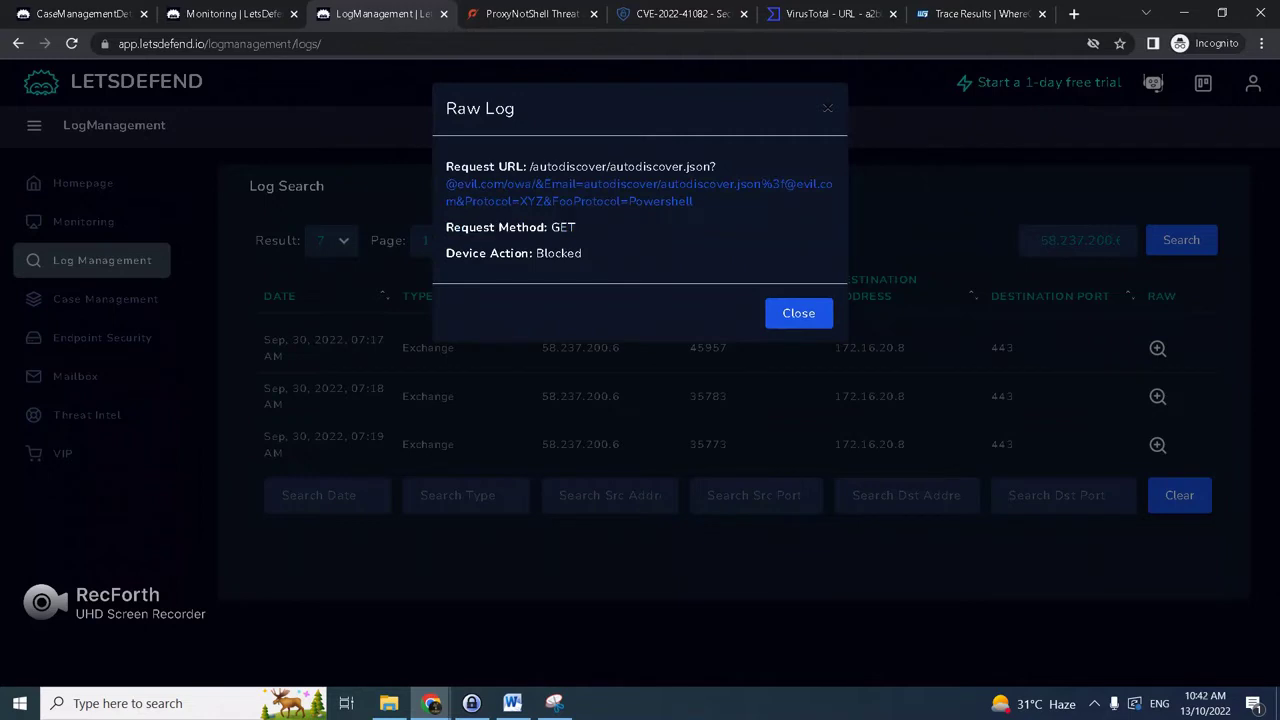
click(798, 313)
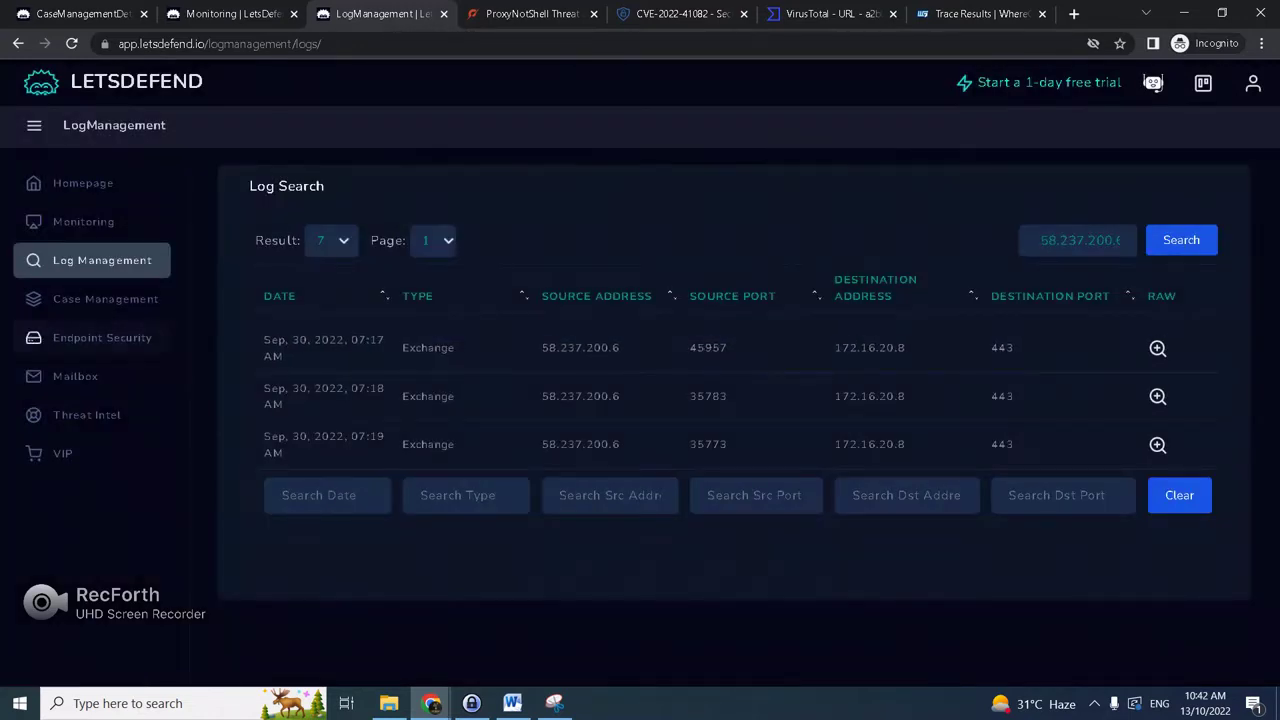
click(102, 337)
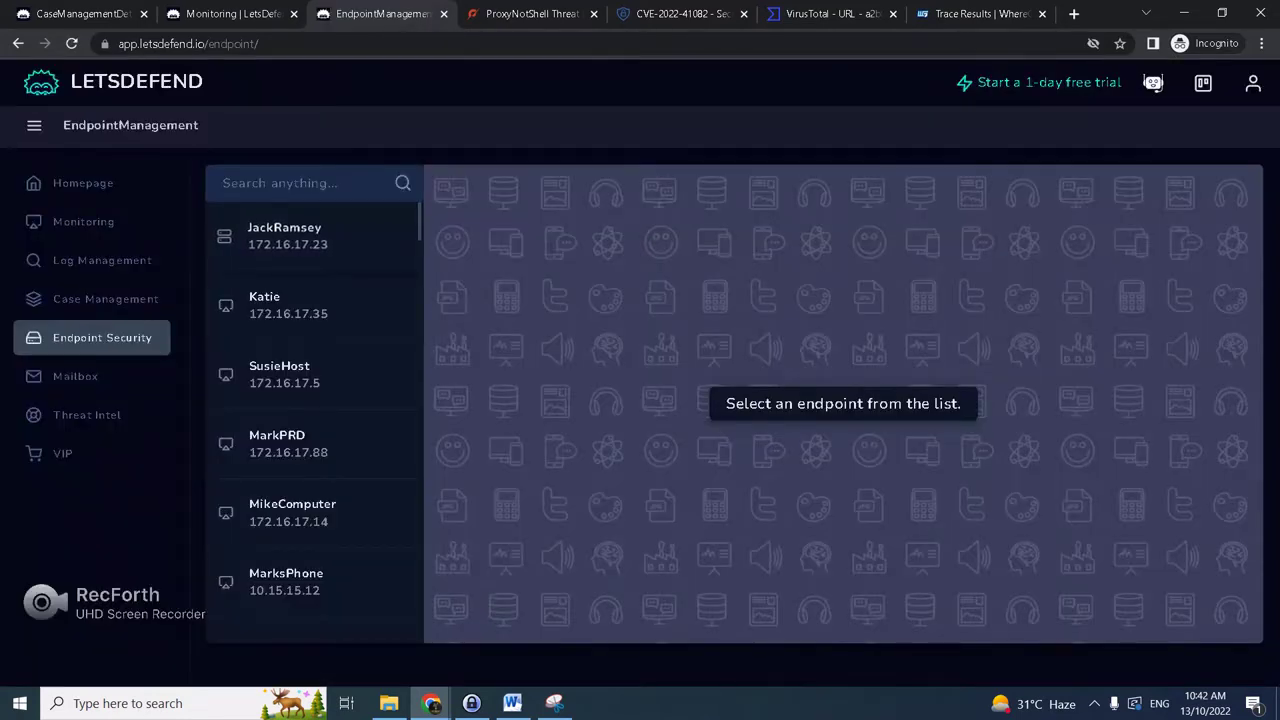
click(285, 183)
text(58.237.200.6)
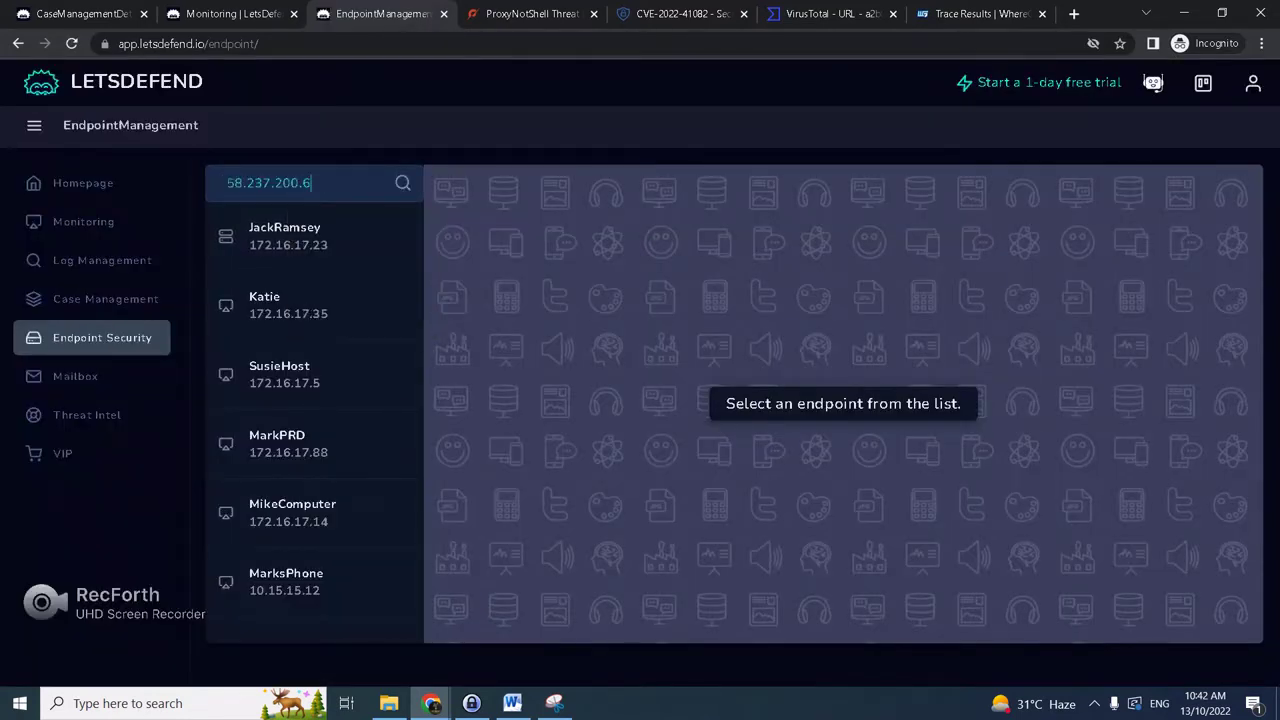
Copy the destination IP address from the alert, search the endpoints for 172.16.20.8, and open Exchange Server 2.
key(ctrl+shift+Tab)
double_click(559, 431)
key(ctrl+c)
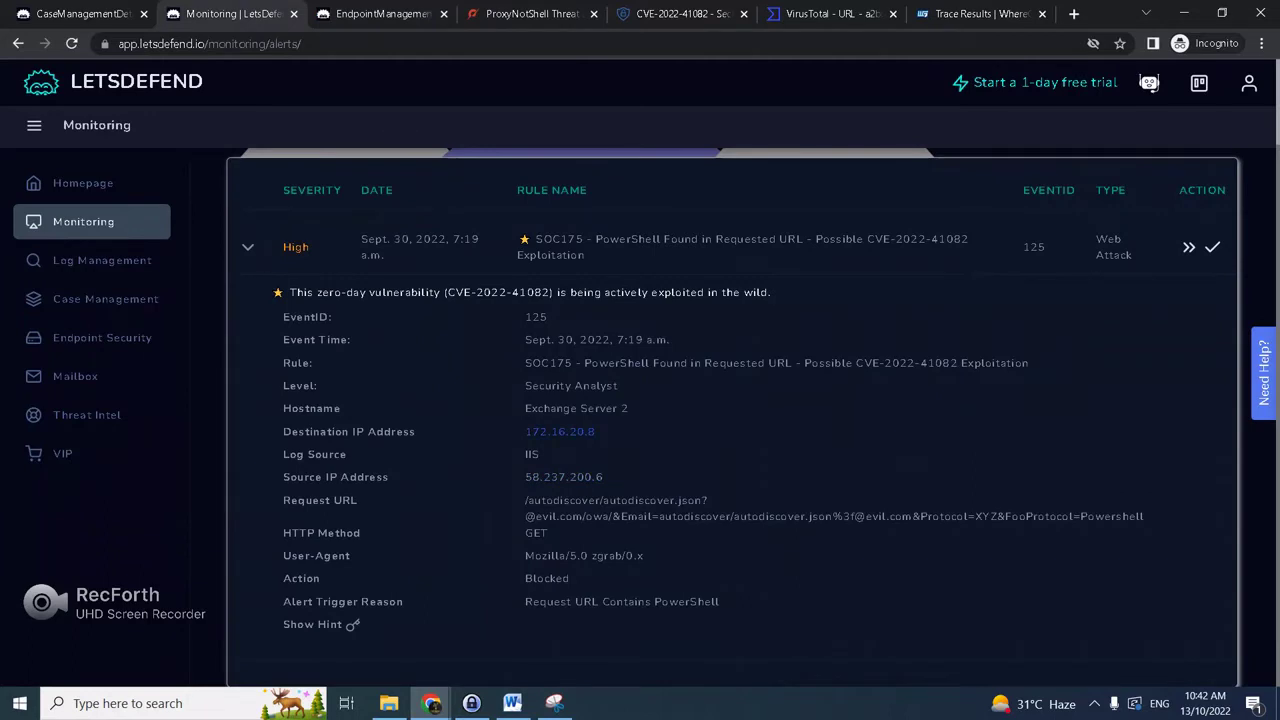
key(ctrl+Tab)
key(ctrl+a)
key(ctrl+v)
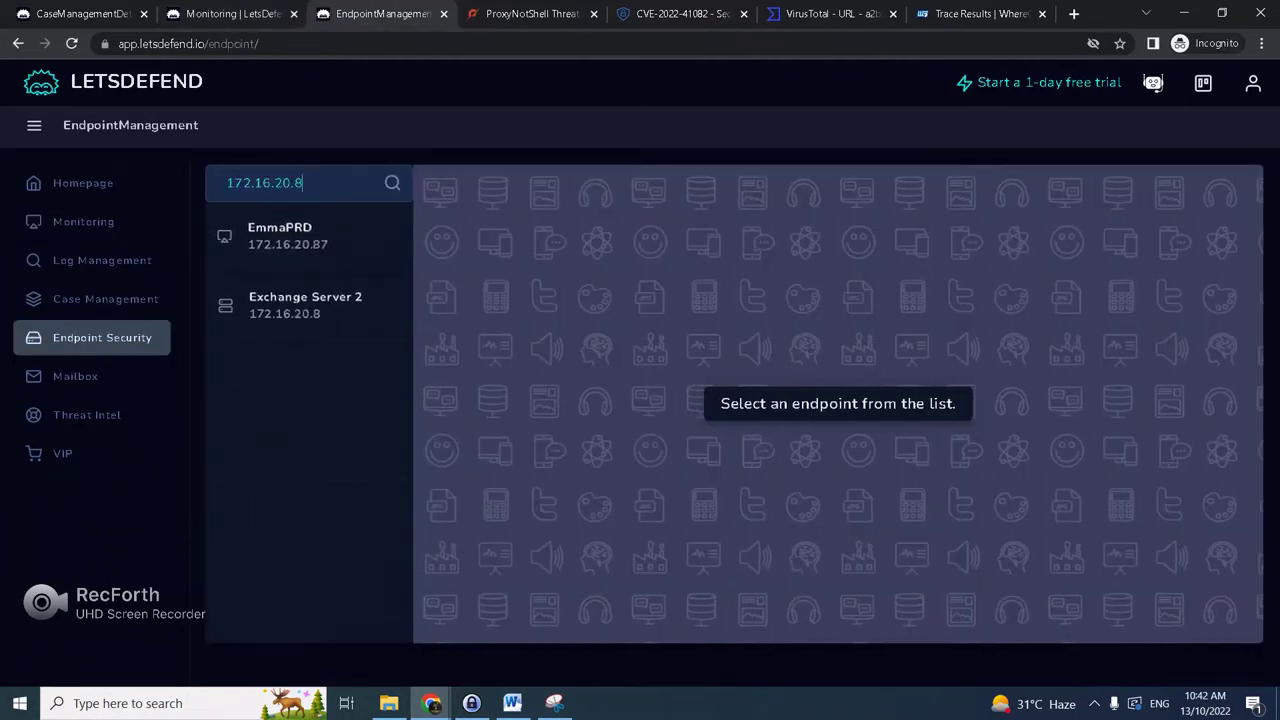
click(305, 305)
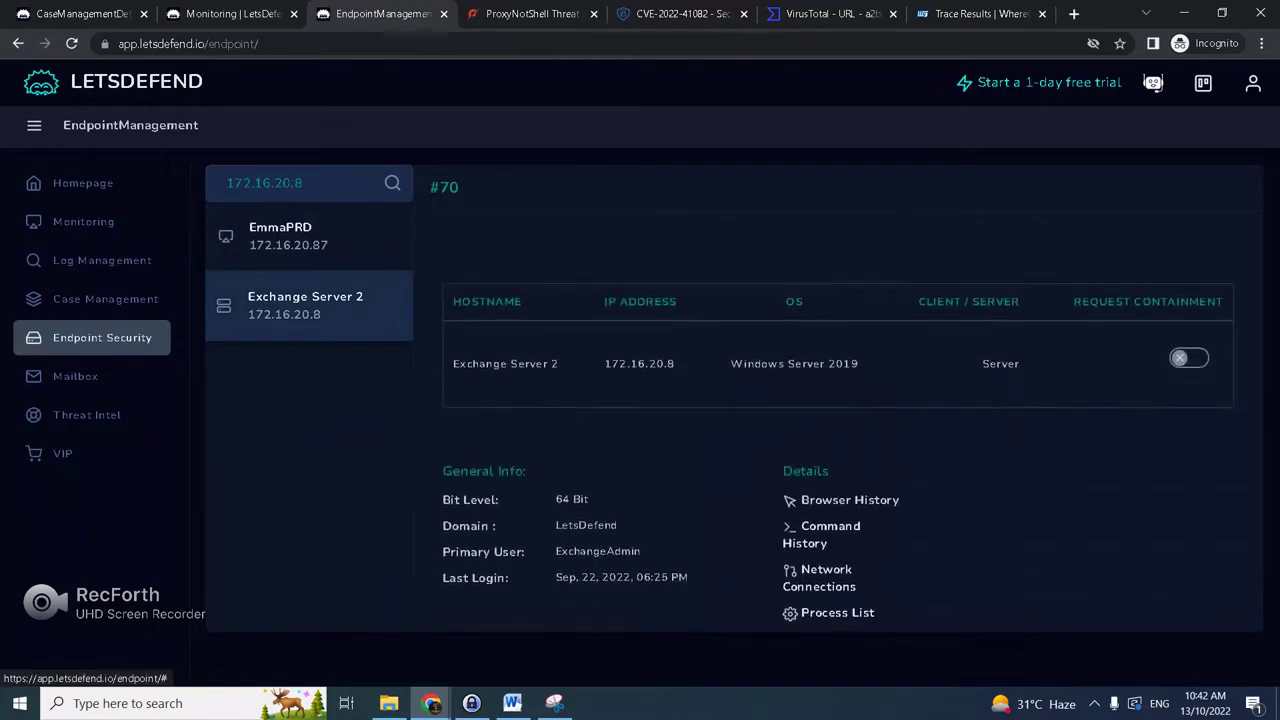
Read through the browser history of Exchange Server 2 to its last entry, then close it.
click(855, 499)
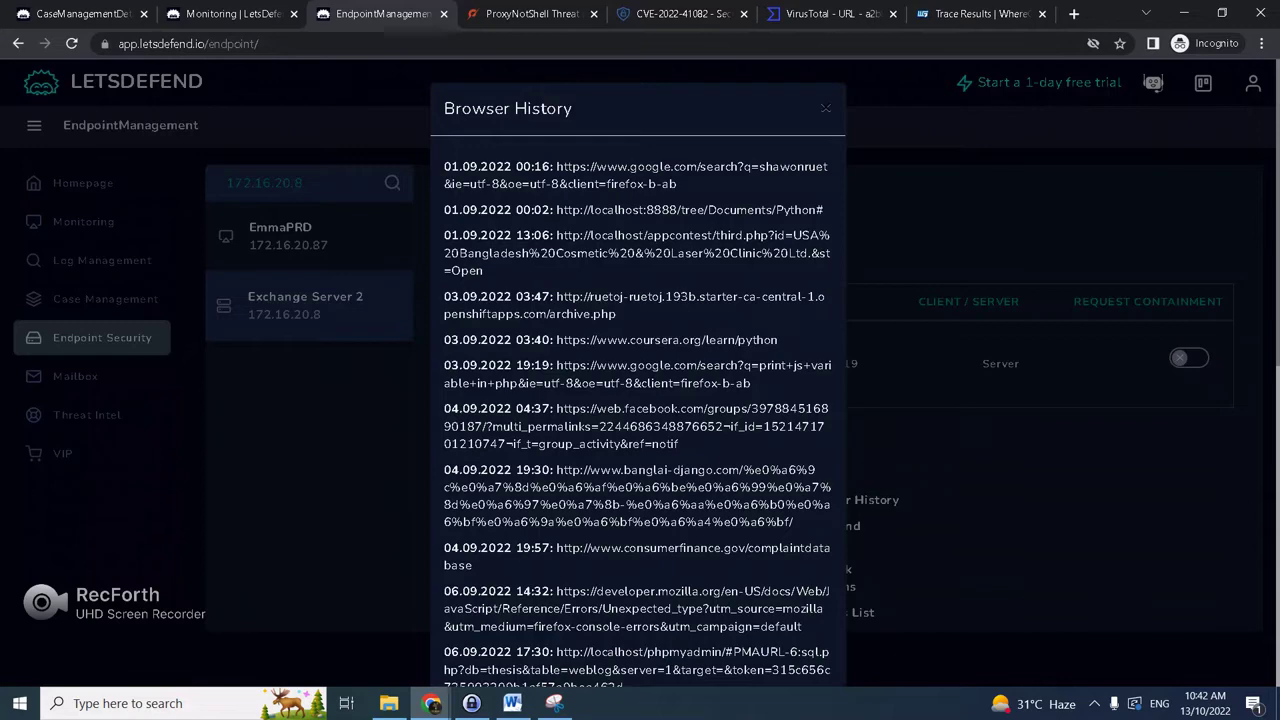
scroll(637, 400, down, 2)
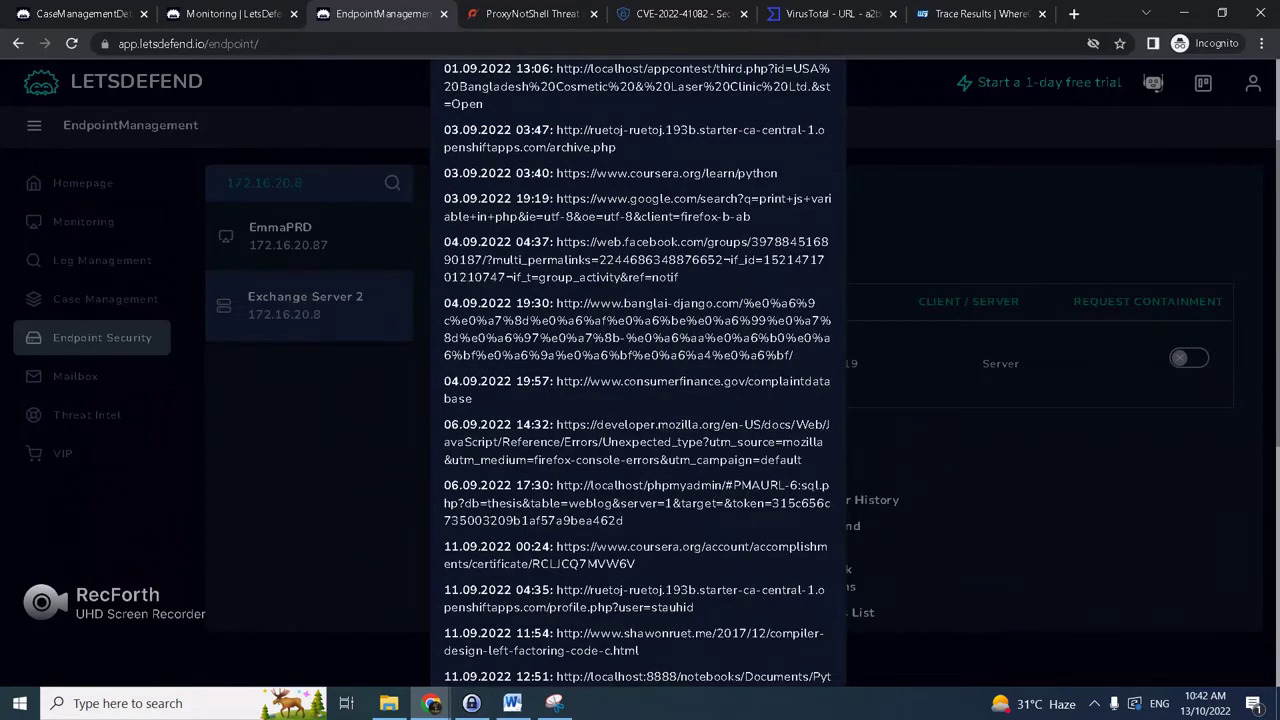
scroll(637, 380, down, 5)
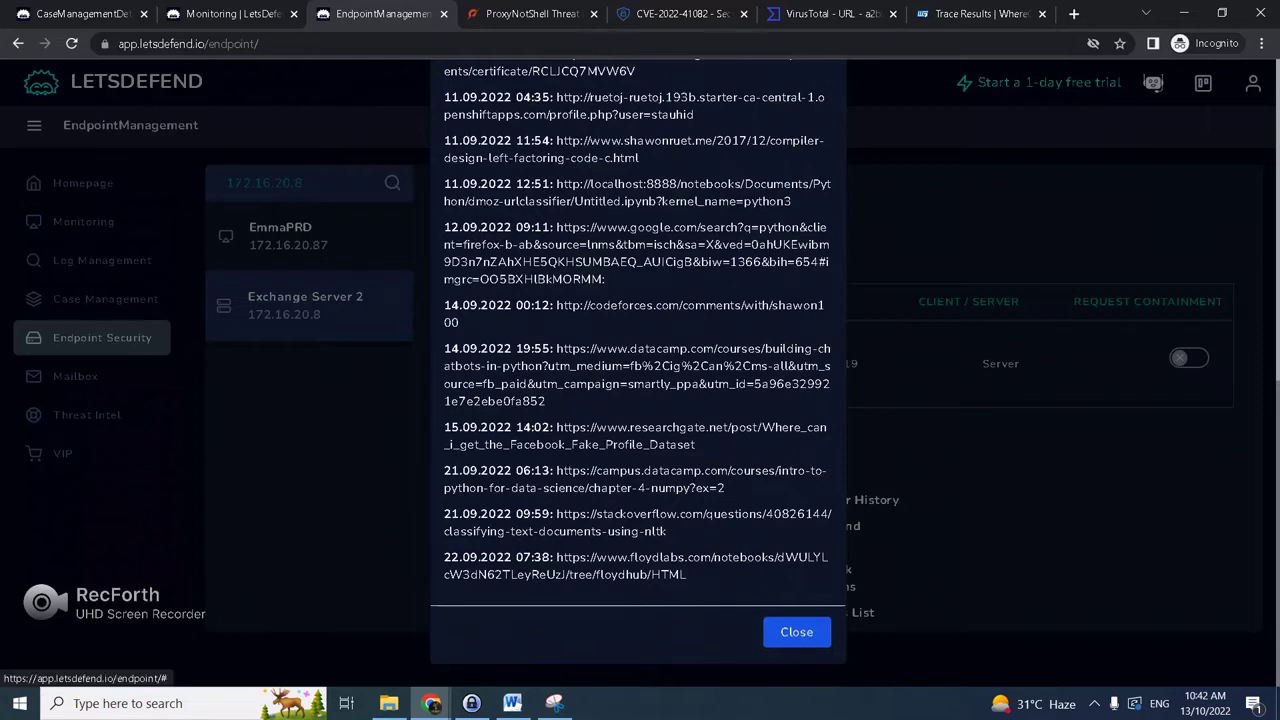
click(797, 631)
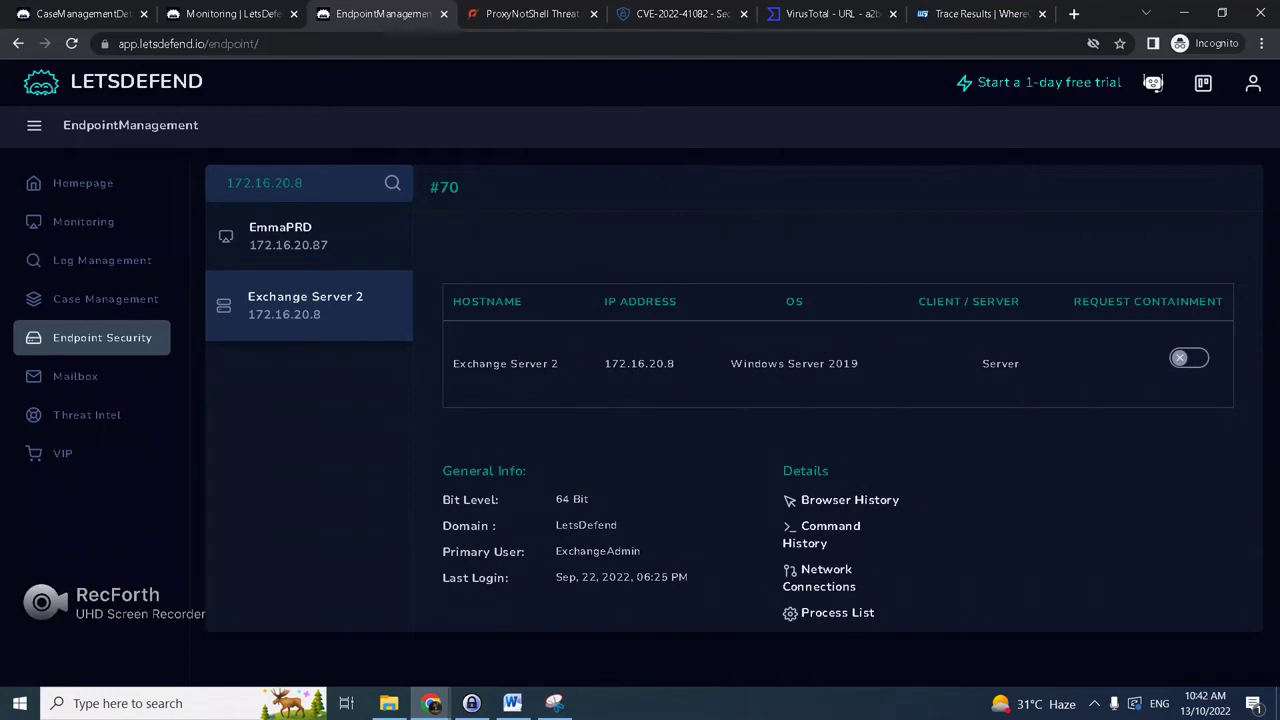
Examine the command history and the network connections of Exchange Server 2.
click(825, 527)
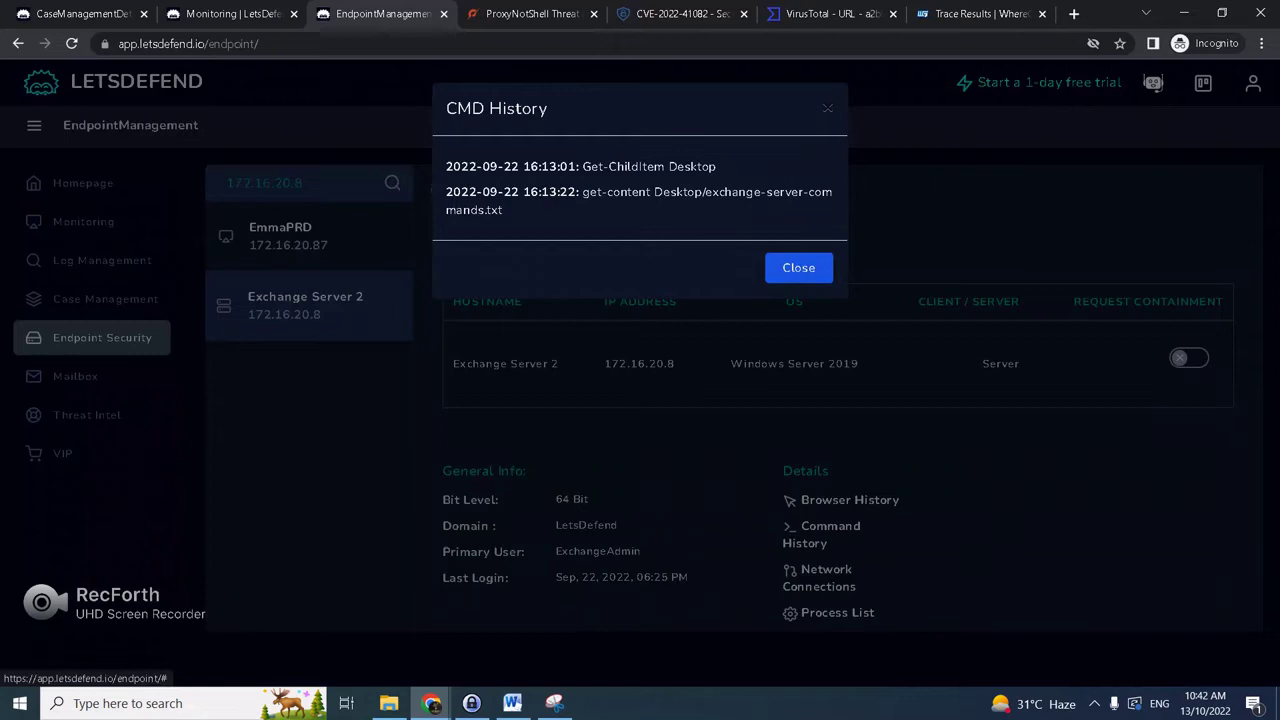
click(798, 270)
click(820, 577)
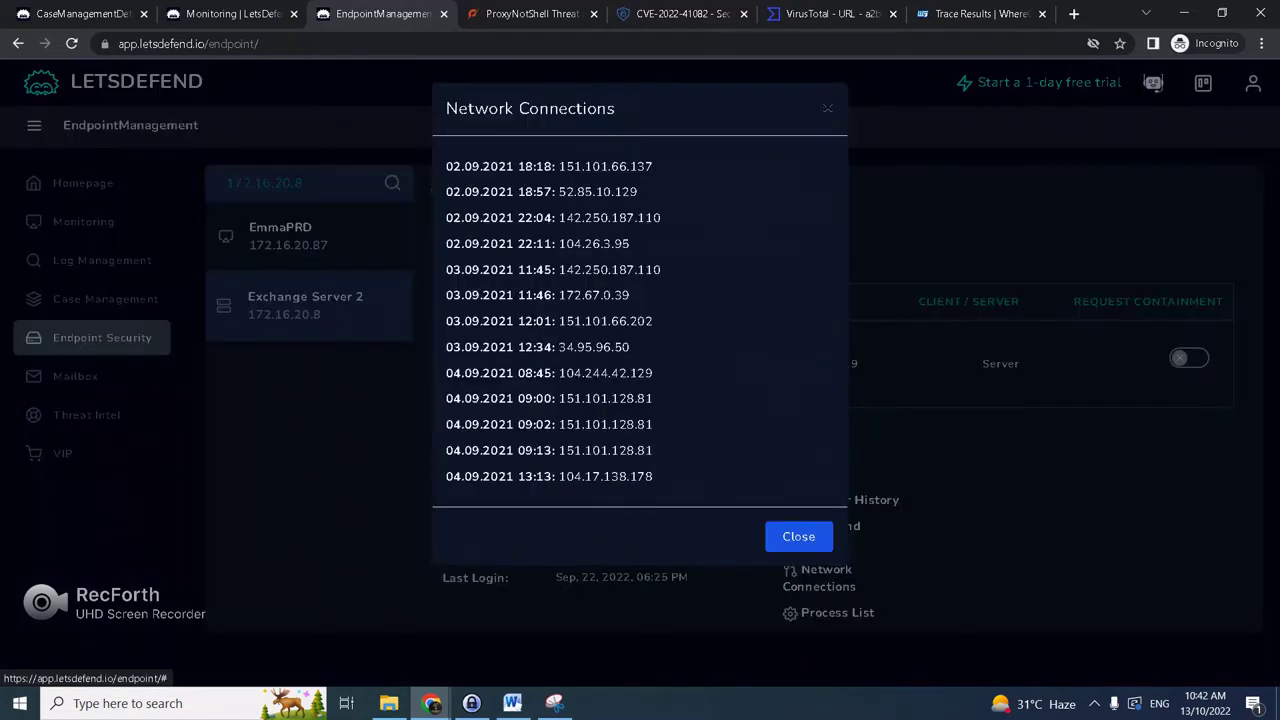
scroll(838, 397, up, 1)
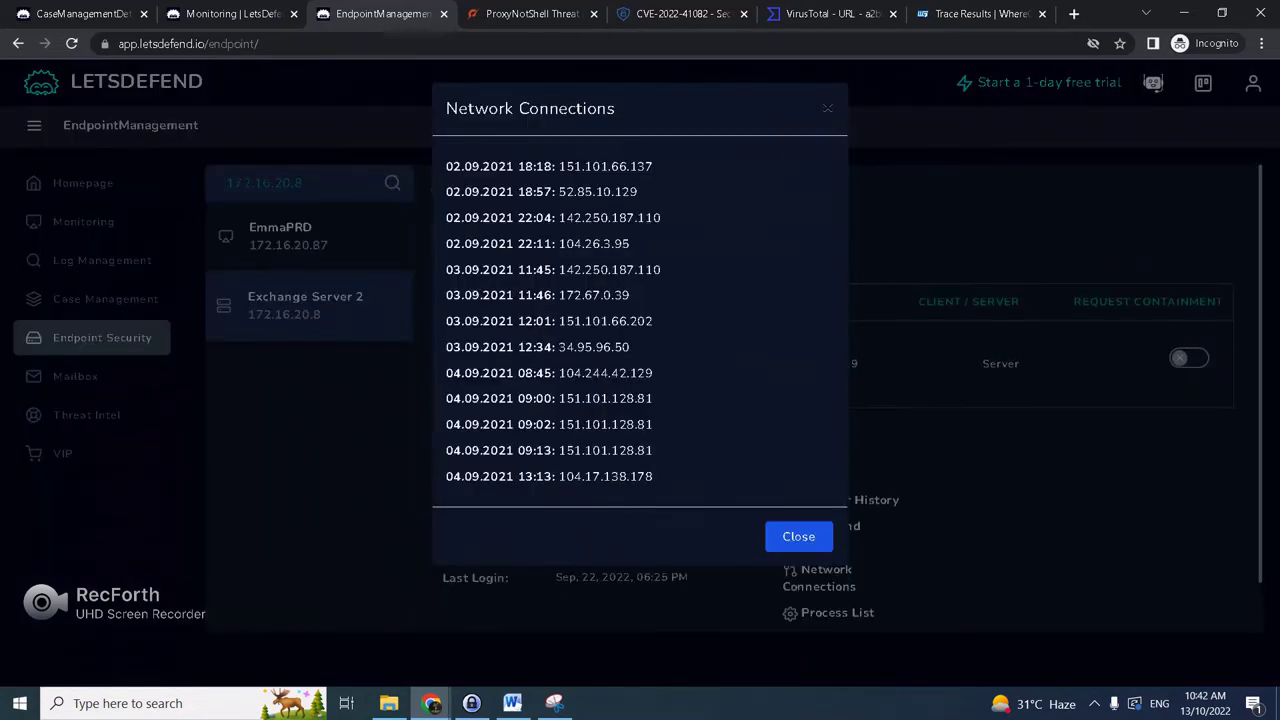
click(798, 536)
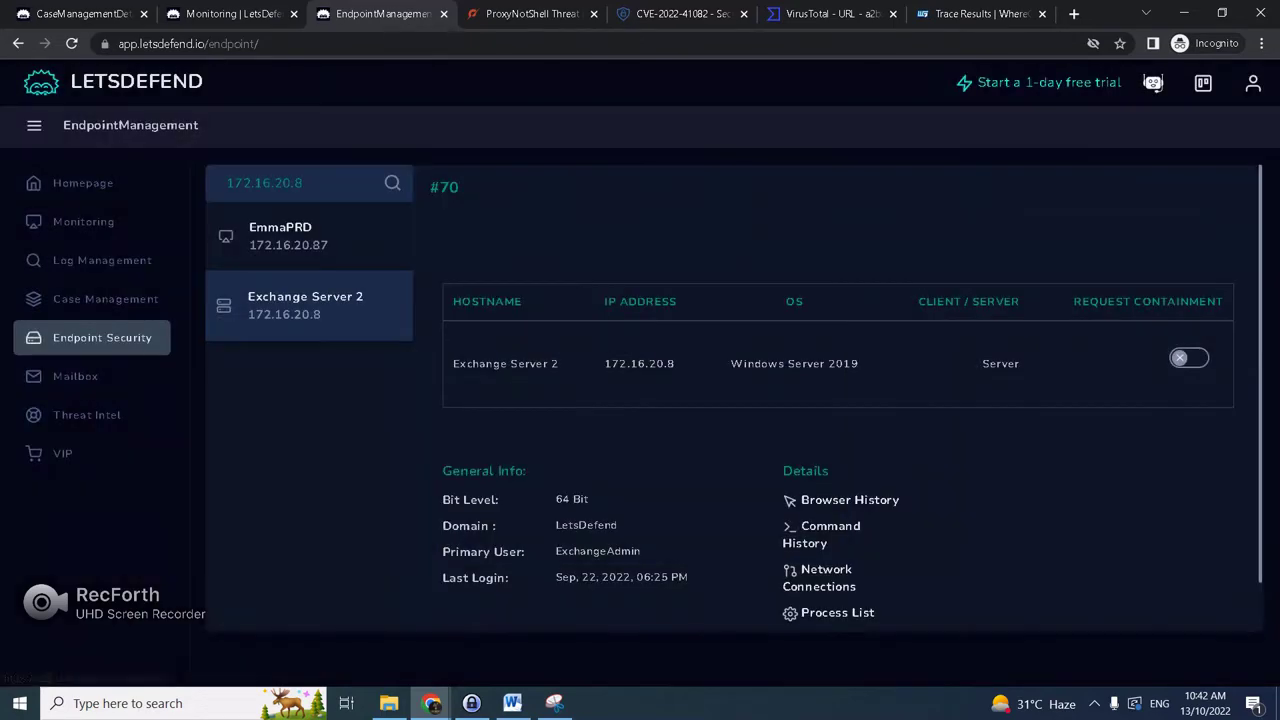
Inspect the process list of Exchange Server 2, expanding powershell.exe, ccsvchst.exe, Chrome.exe and AcroRd32.exe.
click(834, 612)
click(500, 228)
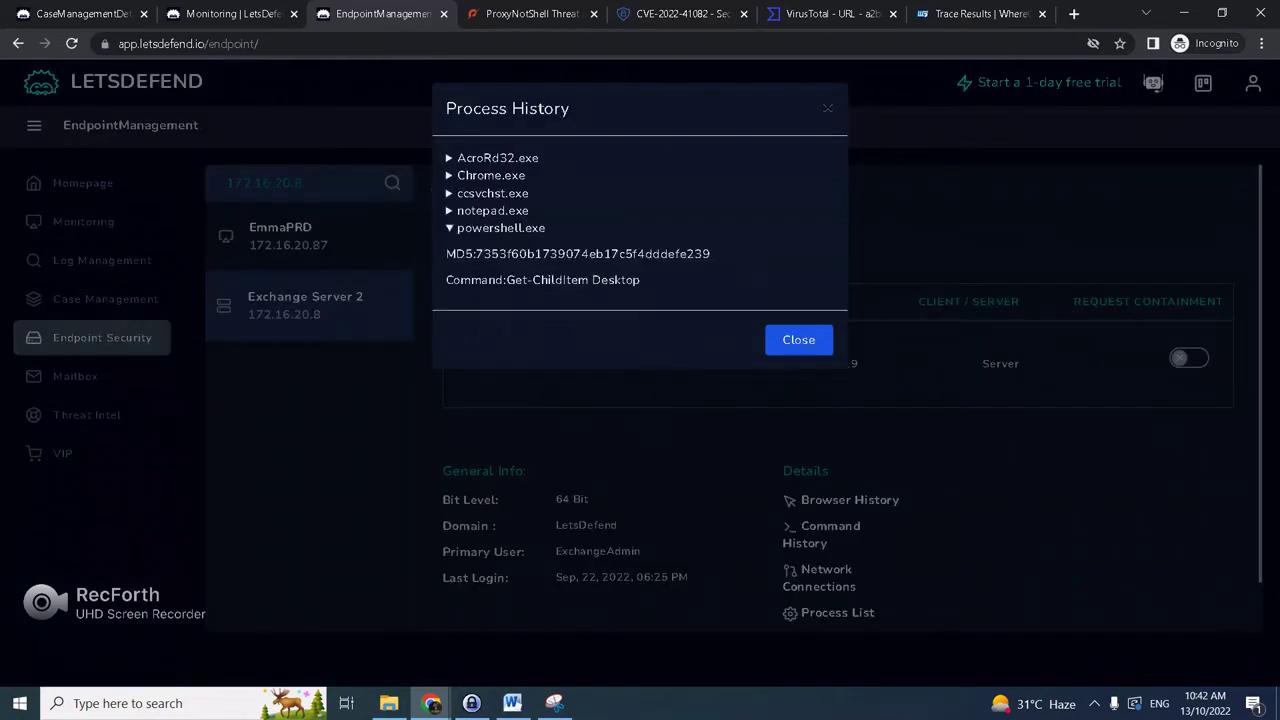
click(492, 194)
click(490, 176)
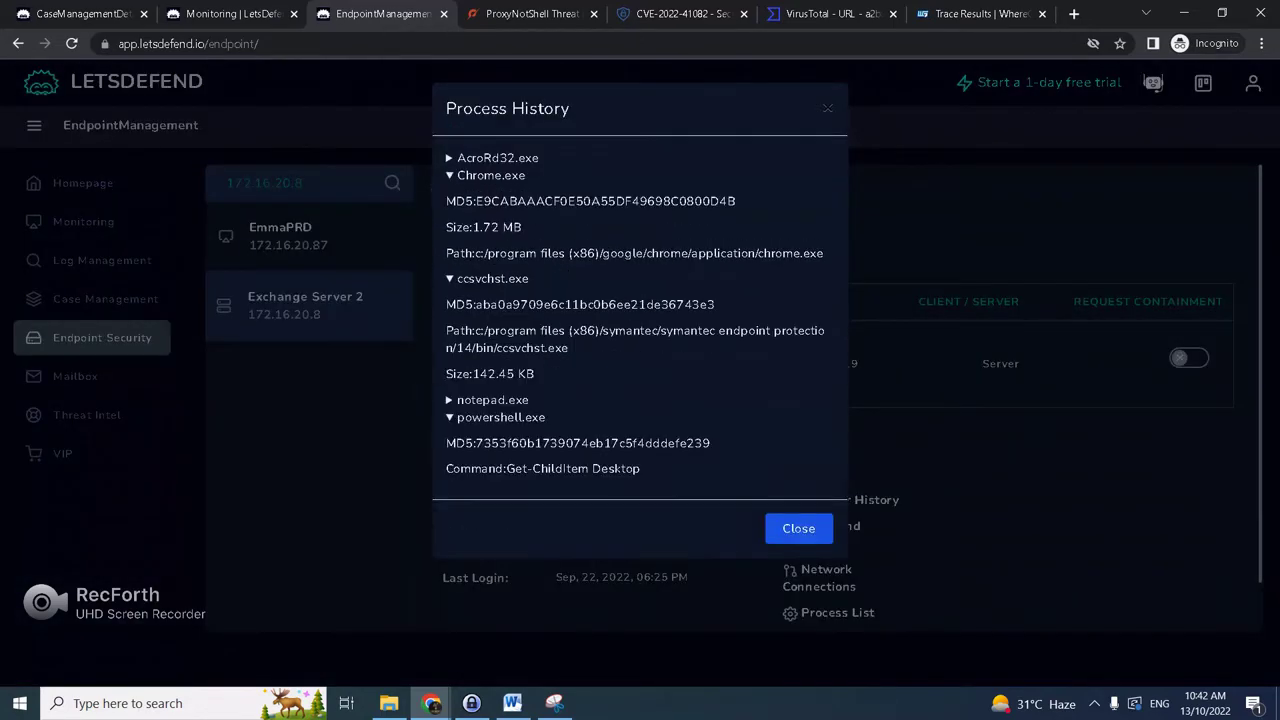
click(490, 158)
click(798, 631)
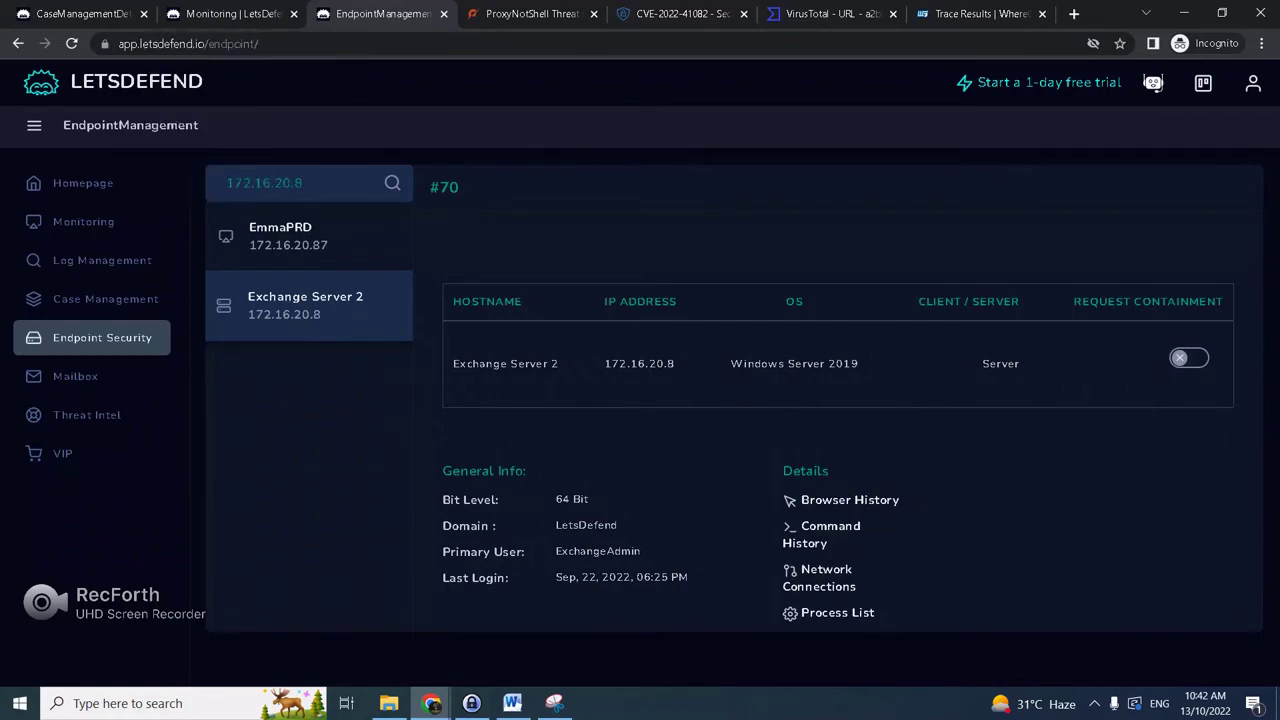
Switch to VirusTotal and go back from the URL report to the earlier report on the IP address 58.237.200.6.
click(826, 14)
scroll(640, 400, up, 1)
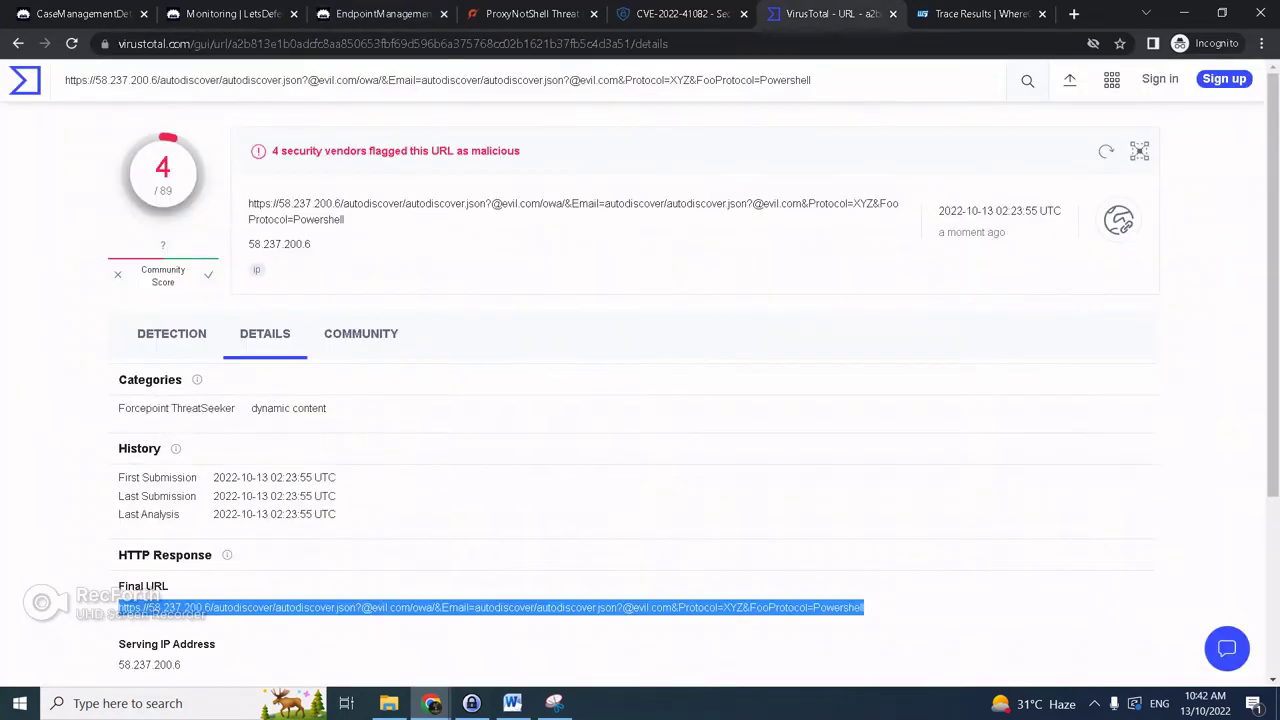
click(18, 43)
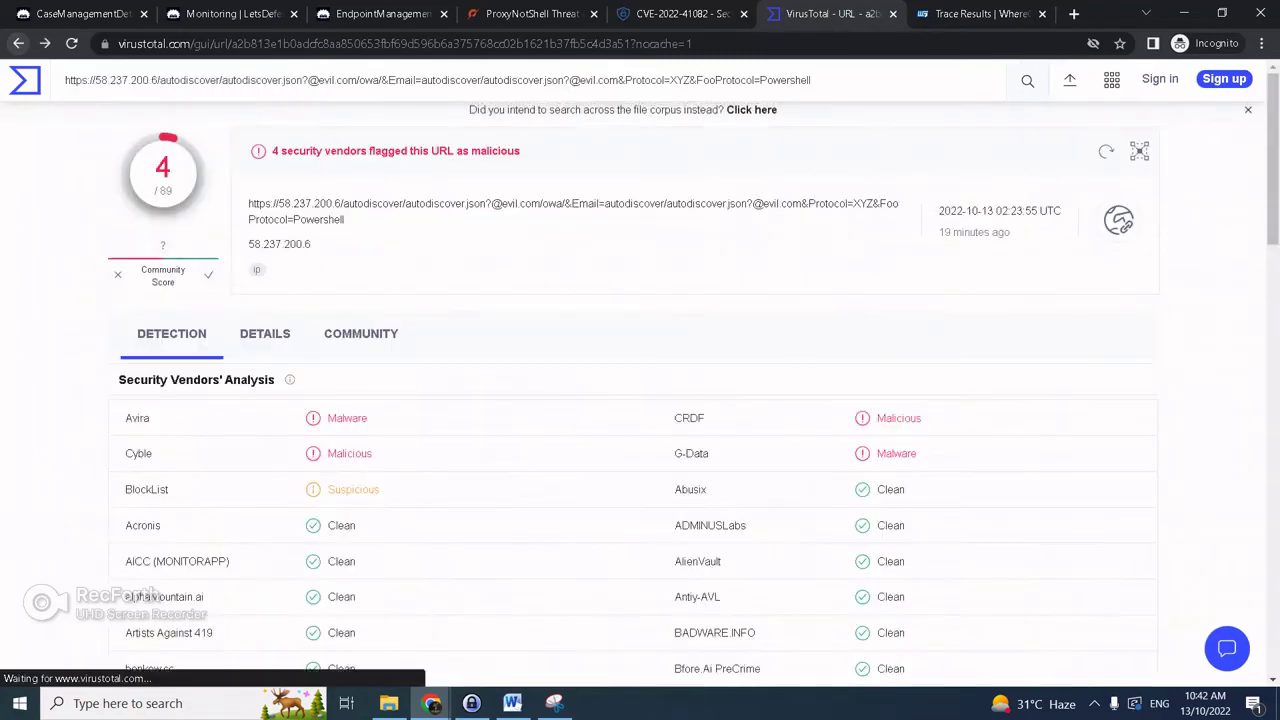
click(18, 43)
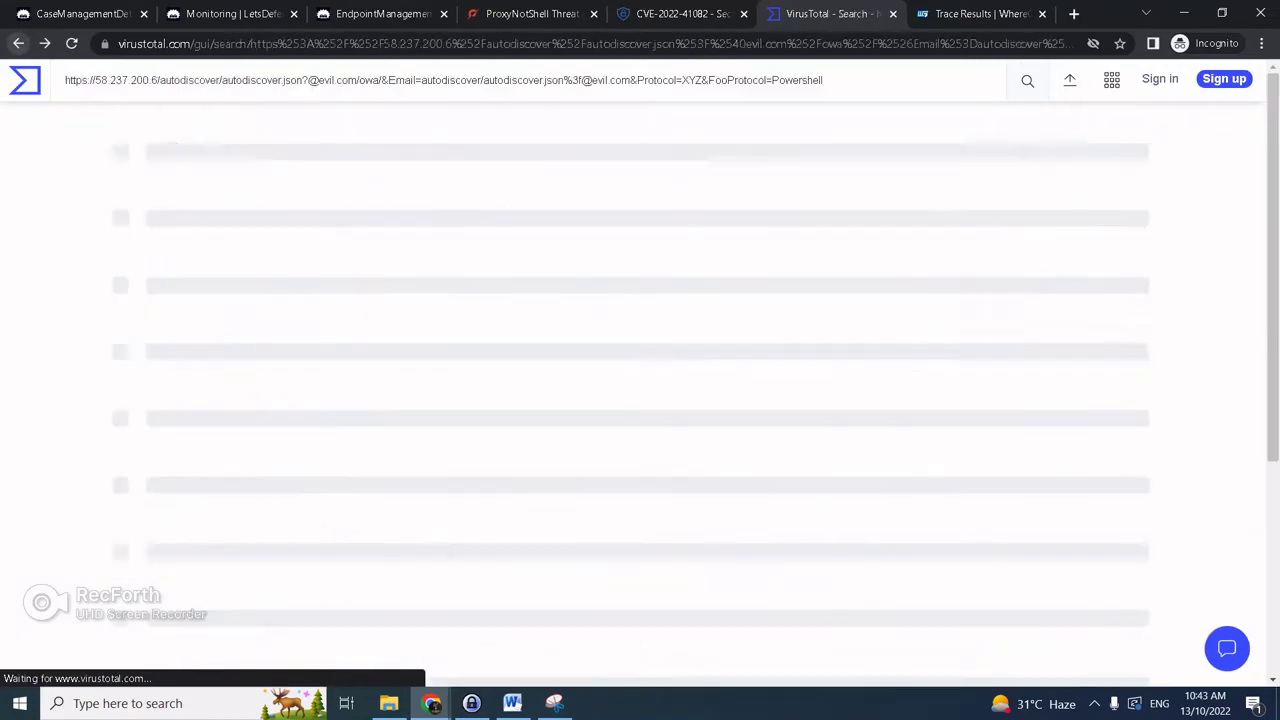
click(18, 43)
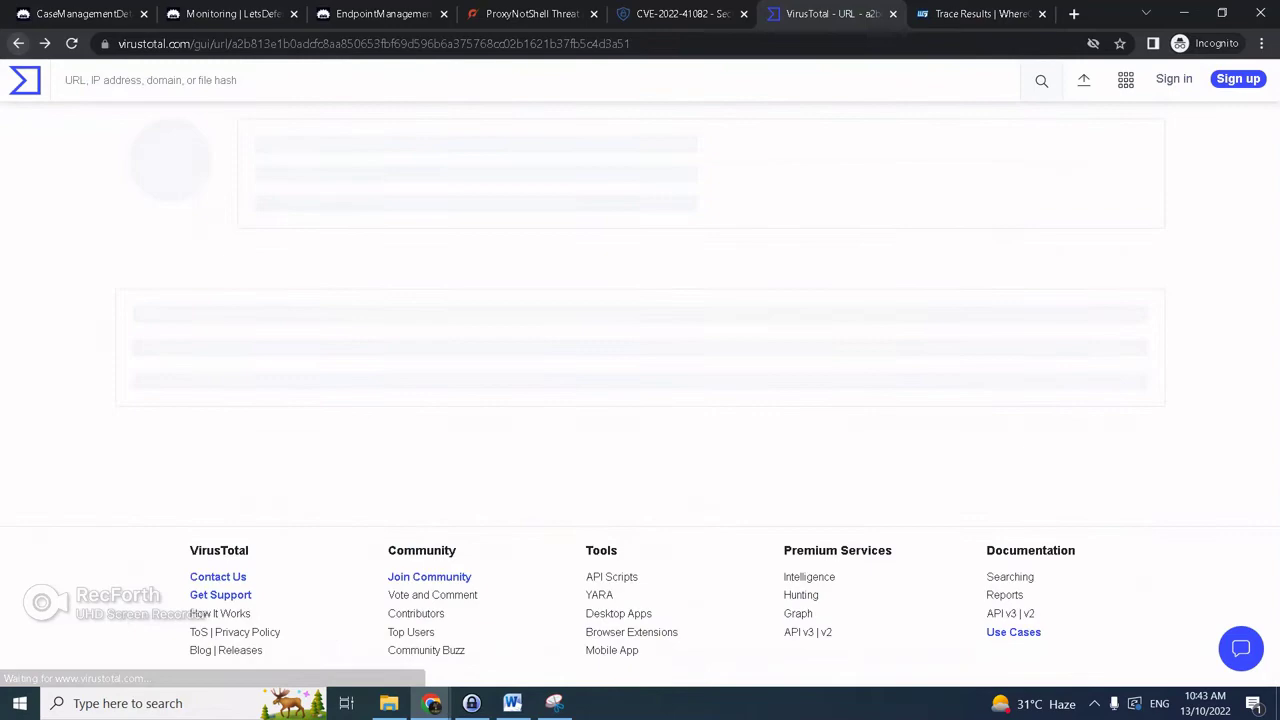
click(18, 43)
click(18, 43)
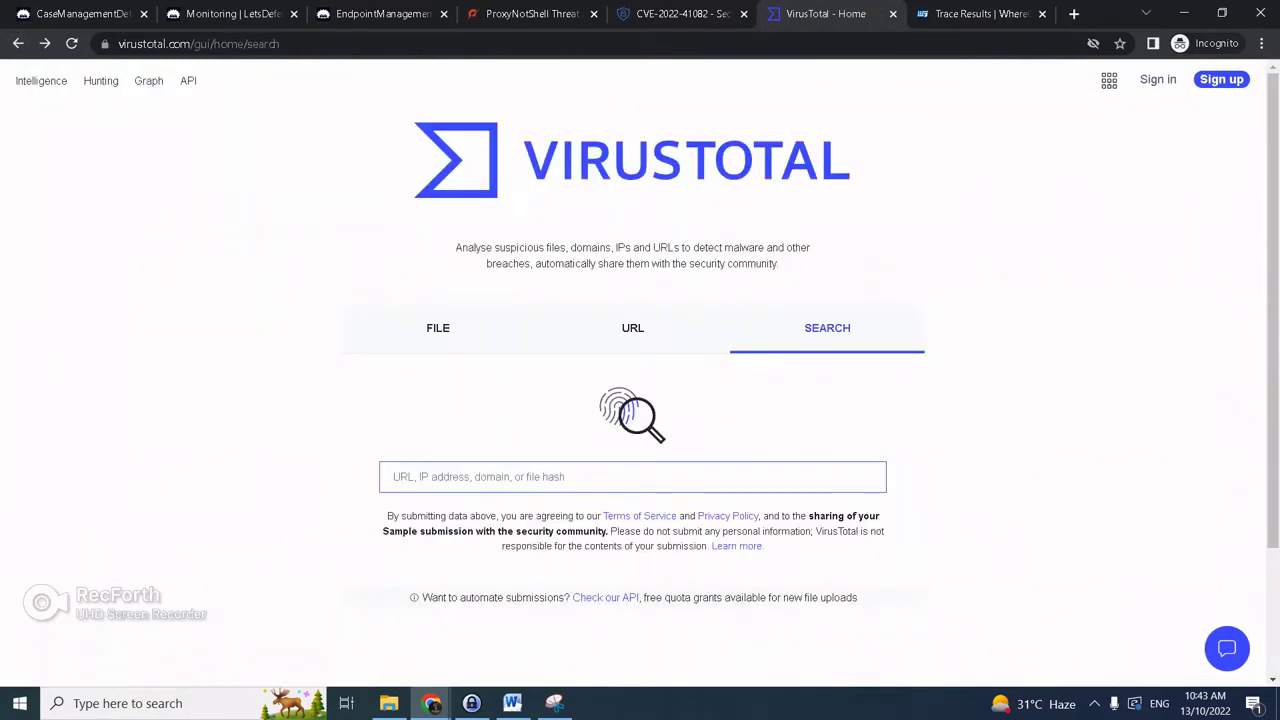
click(44, 43)
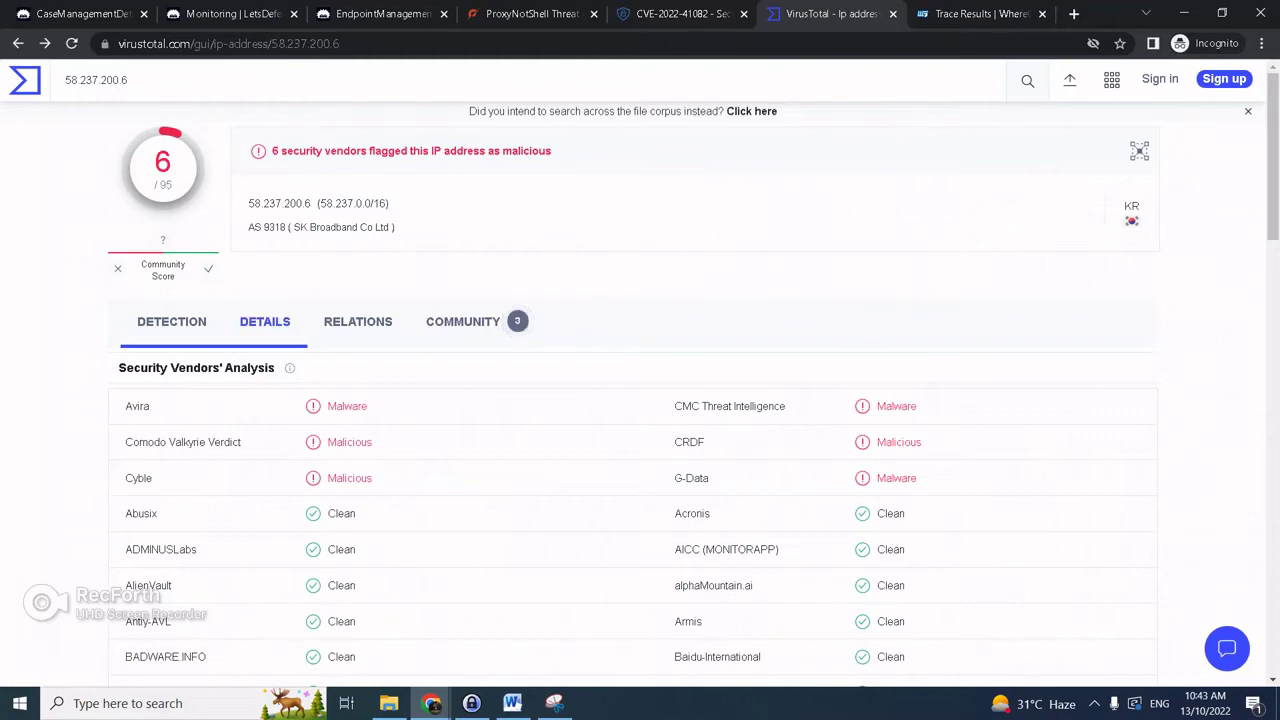
View the details of 58.237.200.6 and read the community comments about it.
click(265, 321)
click(463, 321)
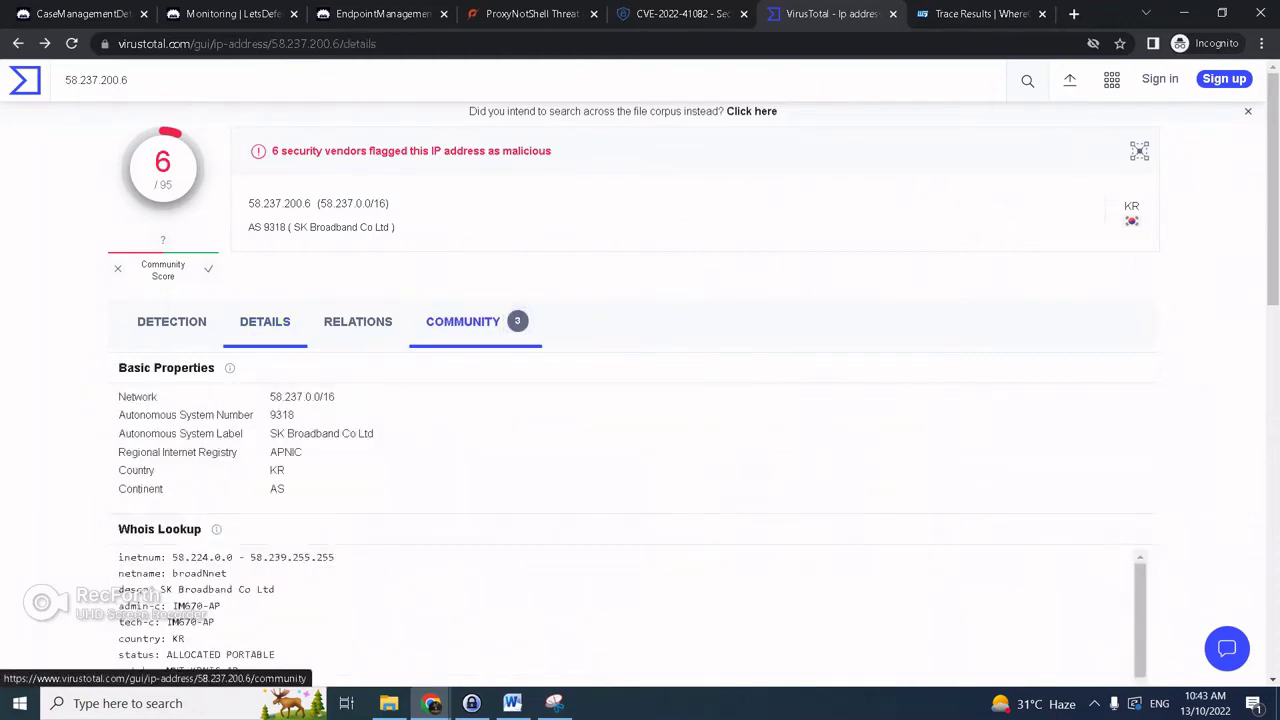
scroll(470, 321, down, 1)
scroll(470, 321, down, 1)
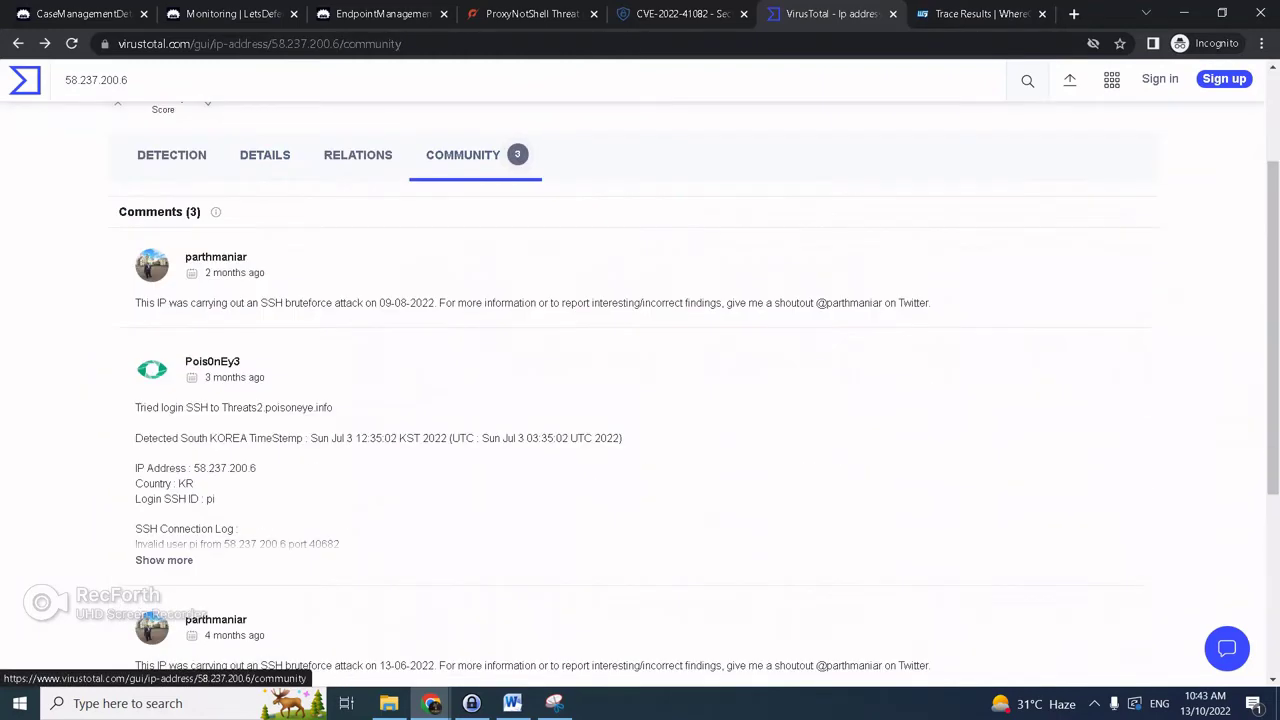
scroll(470, 321, down, 2)
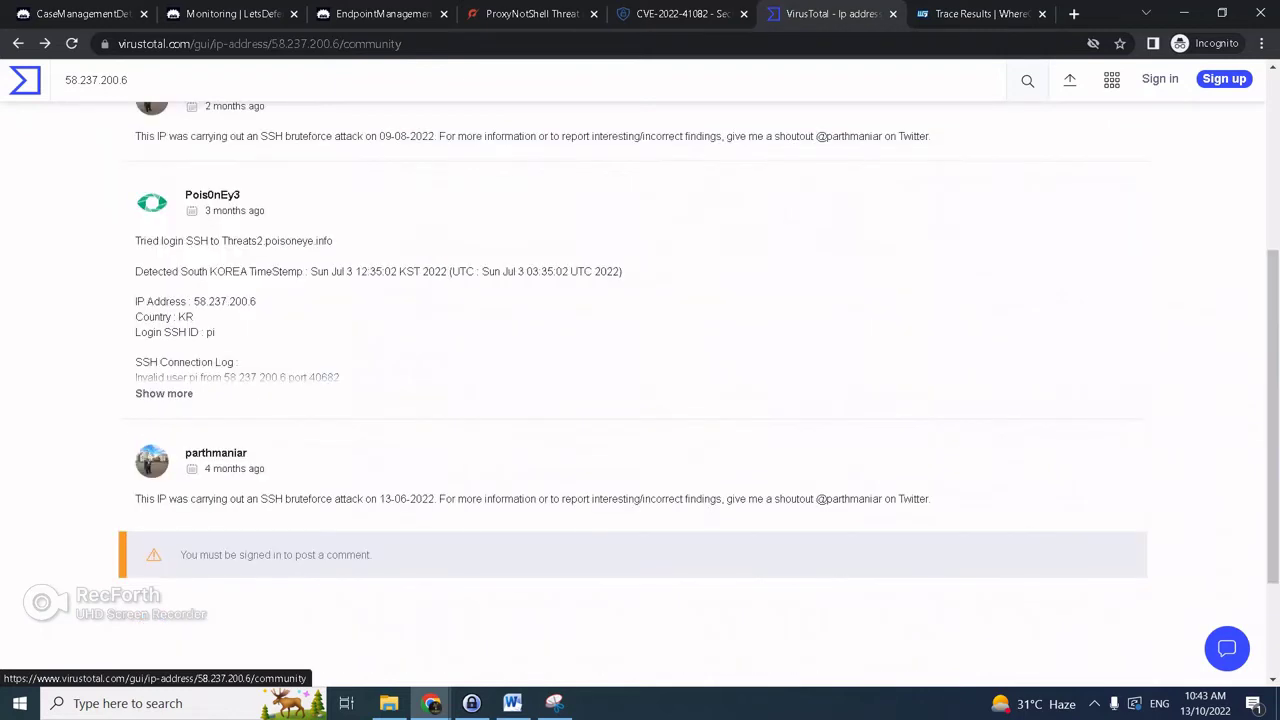
Return to the case playbook, advance past Collect Data and Examine HTTP Traffic, and classify the traffic as Malicious.
scroll(640, 390, up, 1)
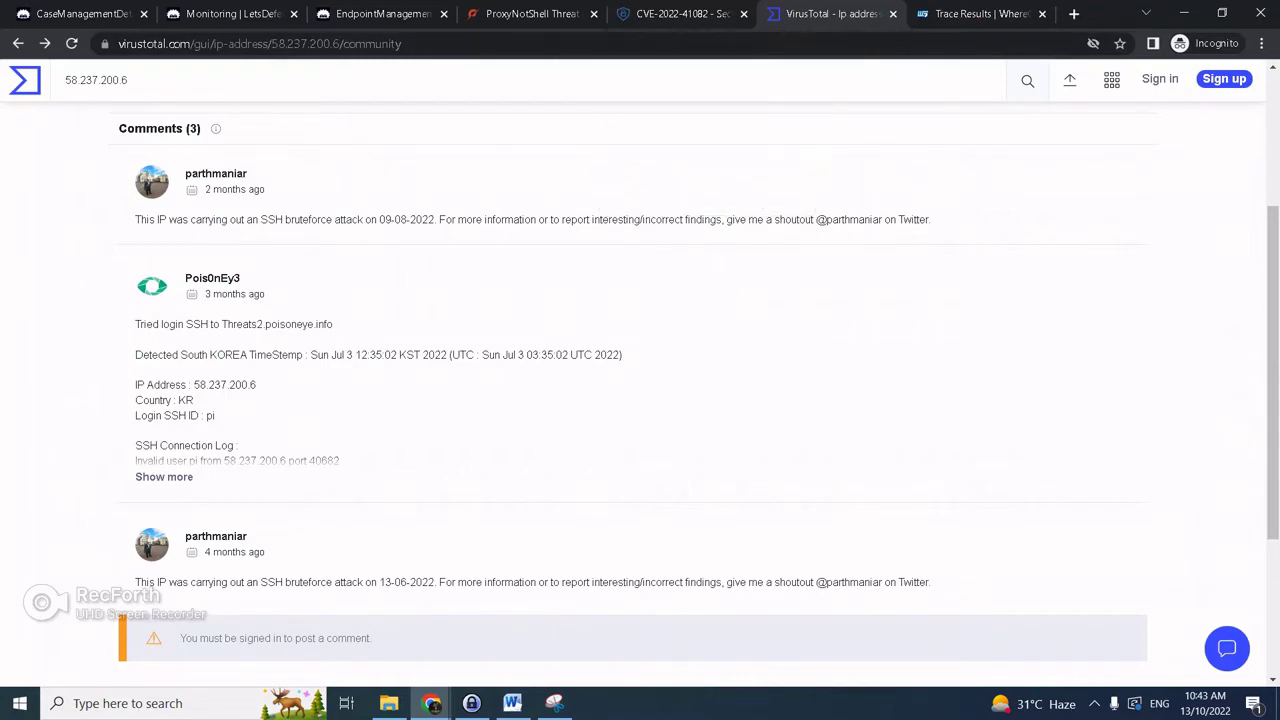
click(232, 14)
click(84, 14)
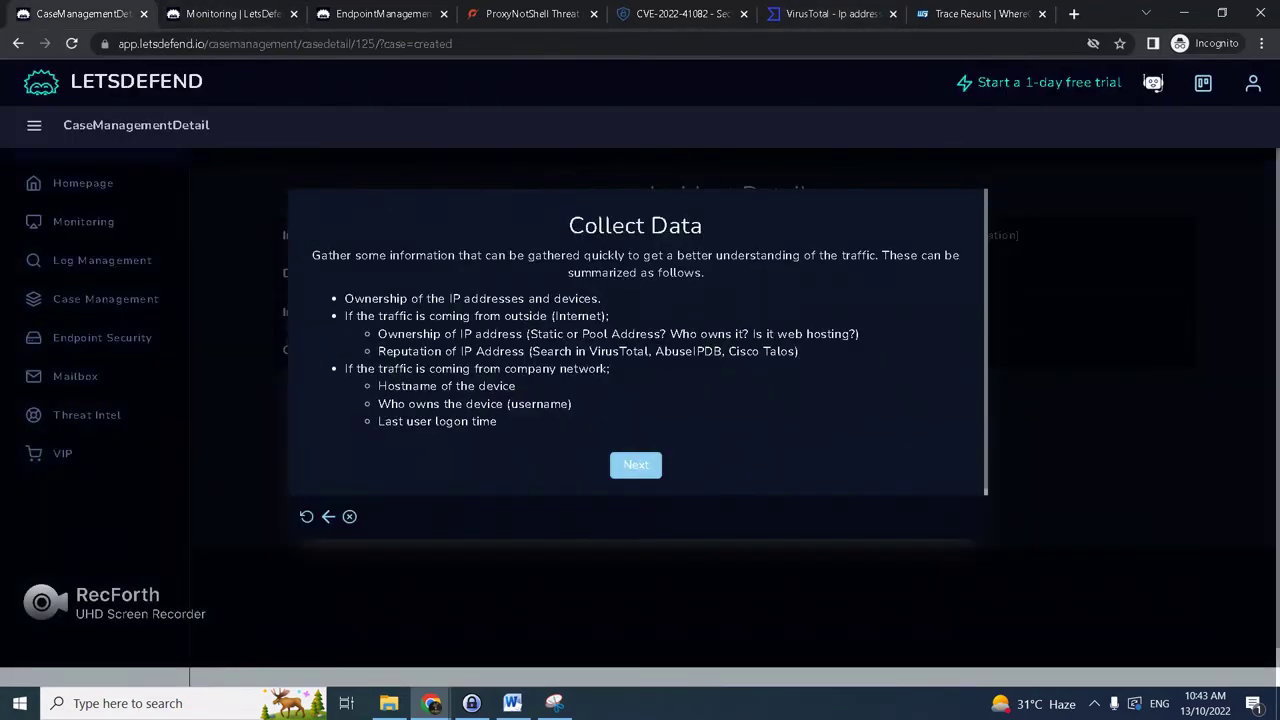
click(636, 465)
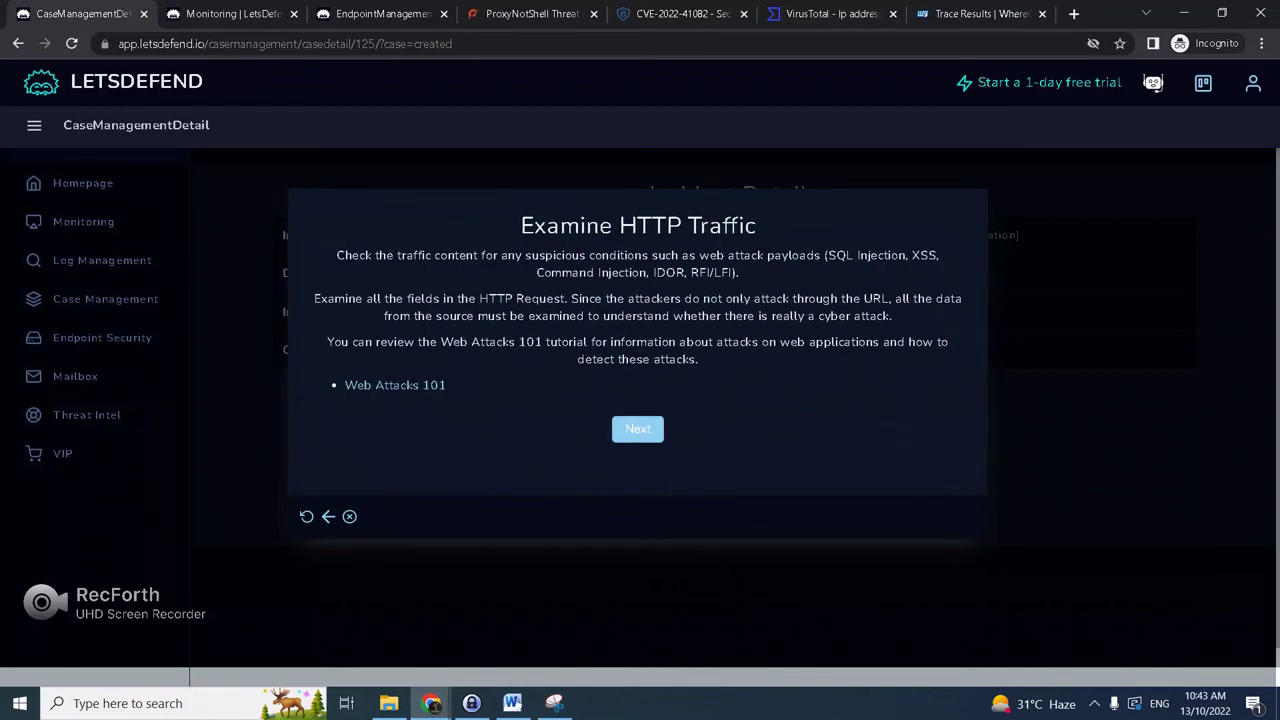
click(637, 429)
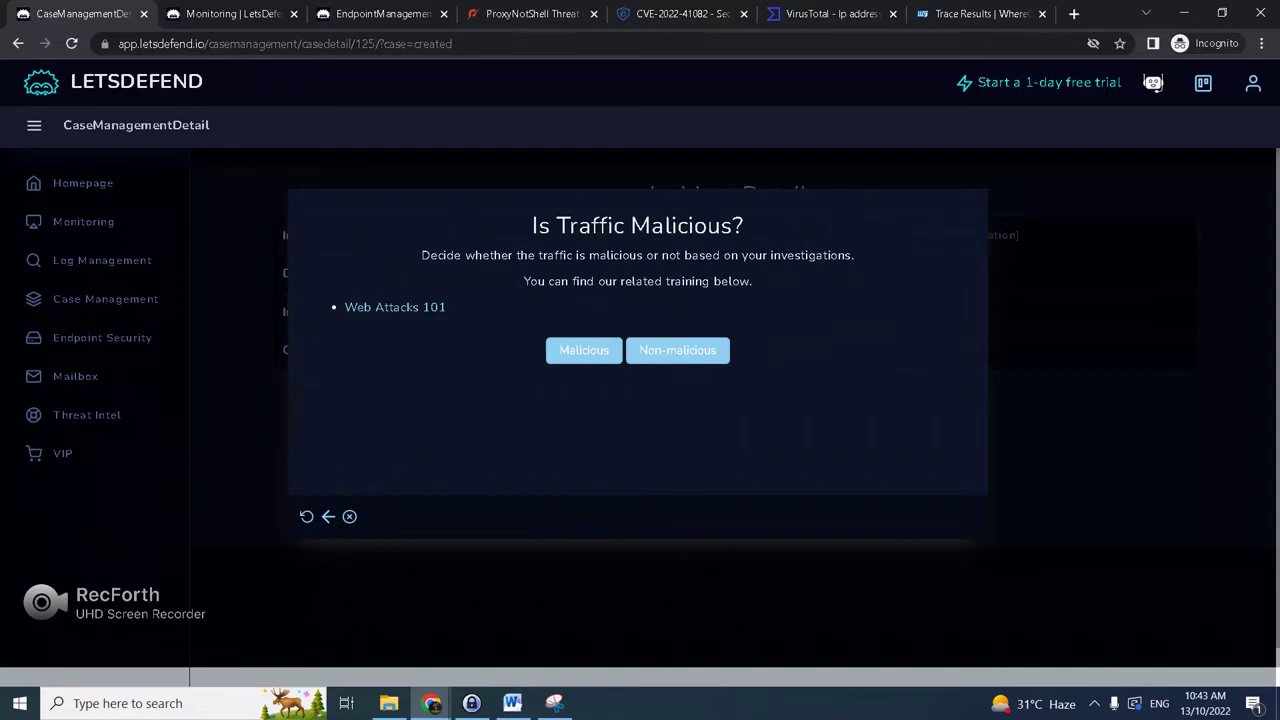
click(584, 350)
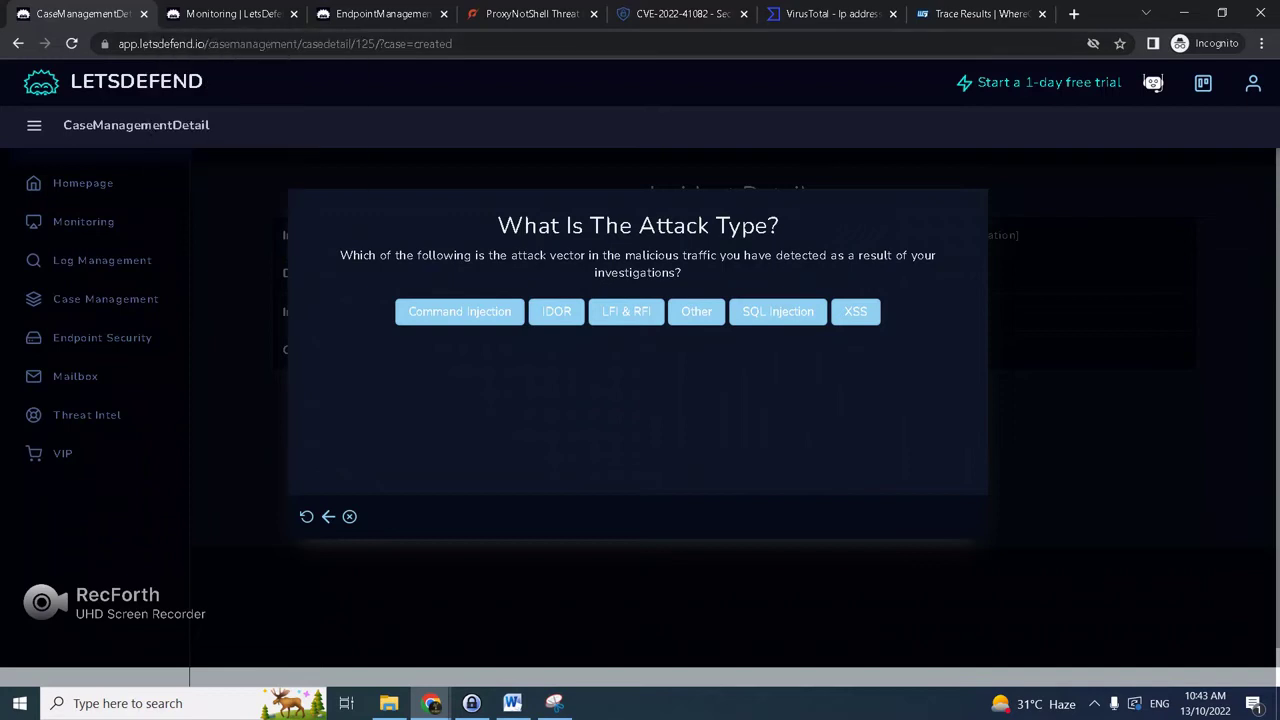
Glance back at the alert and endpoint pages, and set the attack type in the playbook to Other.
click(232, 14)
click(382, 14)
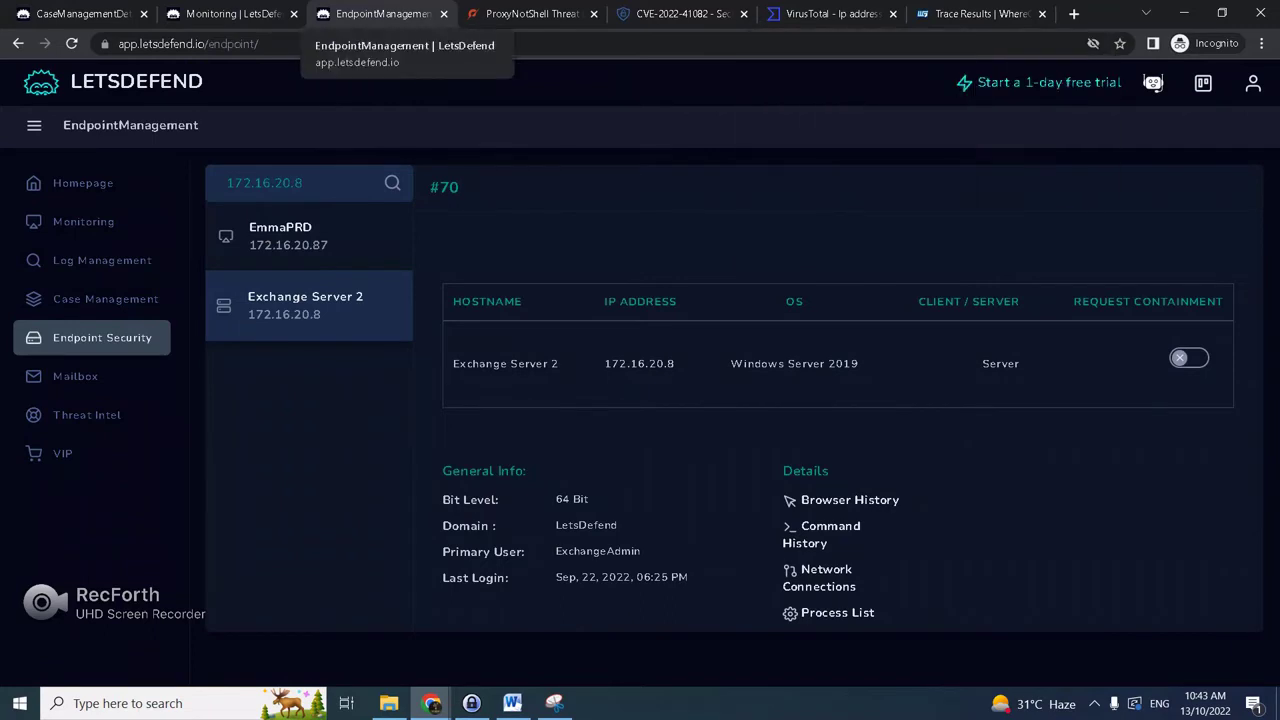
click(232, 14)
click(84, 14)
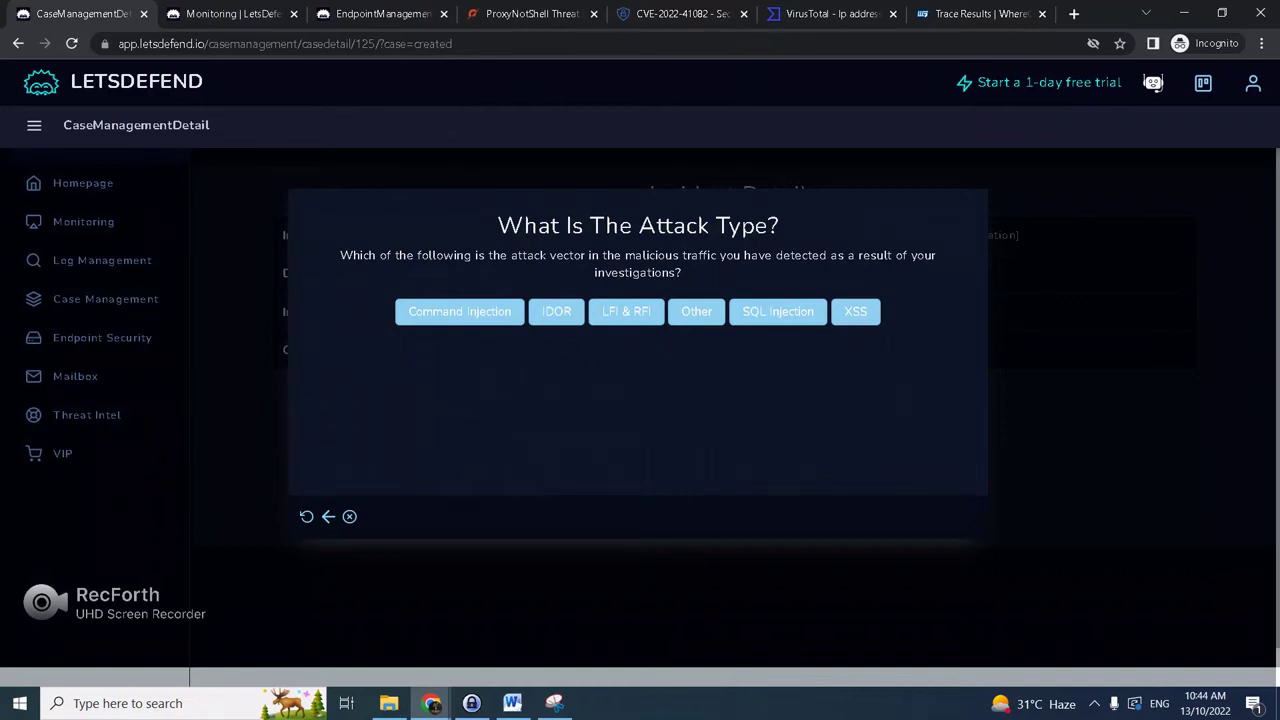
click(696, 312)
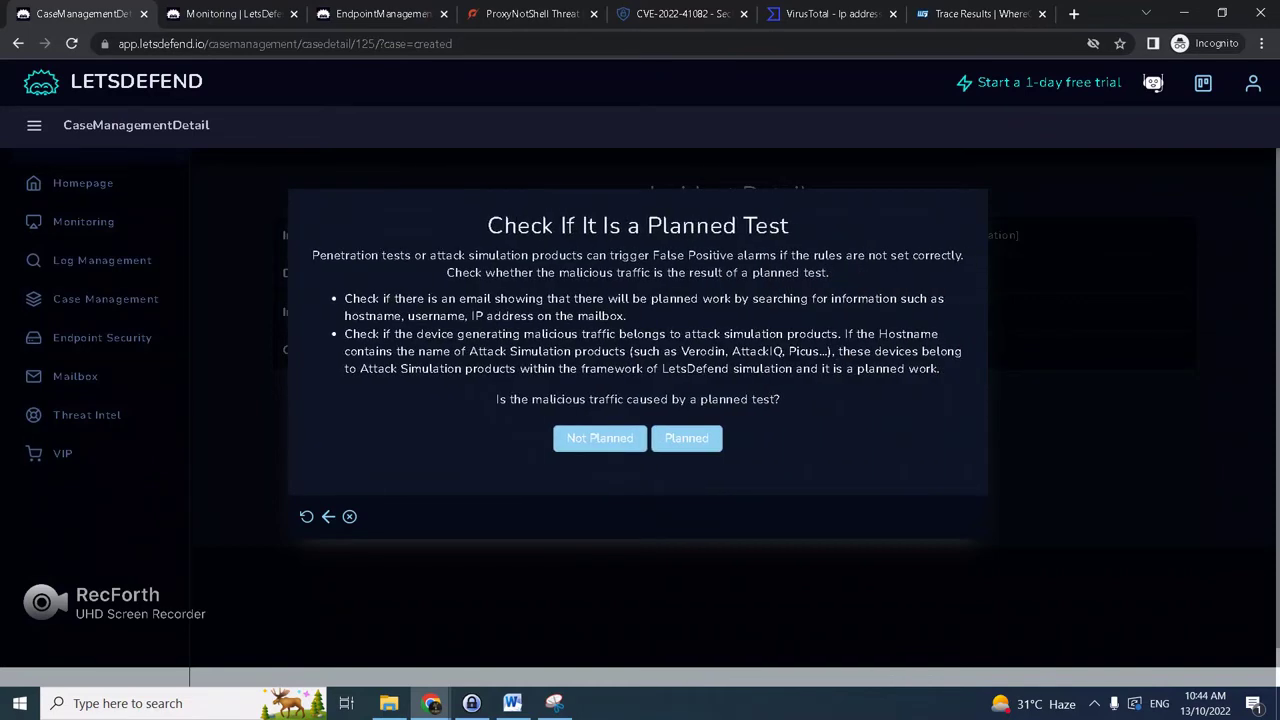
Search the LetsDefend mailbox for 172.16.20.8 to check for a planned-test email, and clear the search.
key(ctrl+Tab)
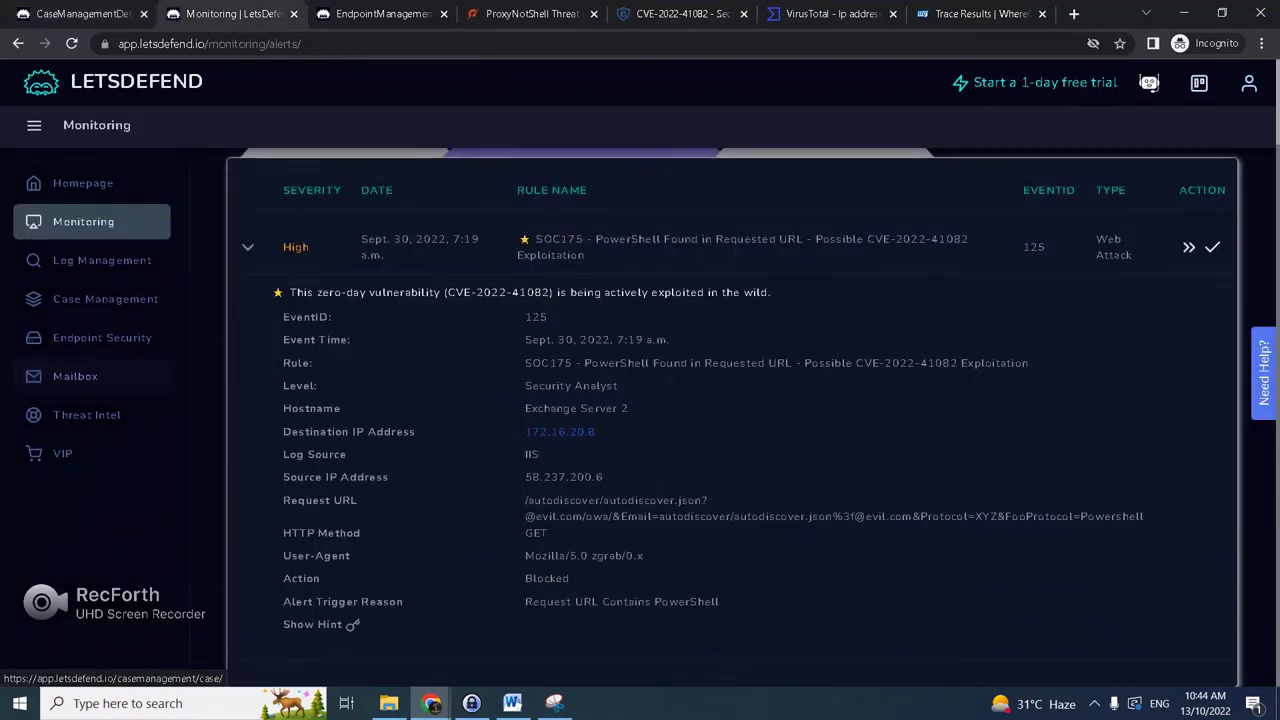
key(ctrl+Tab)
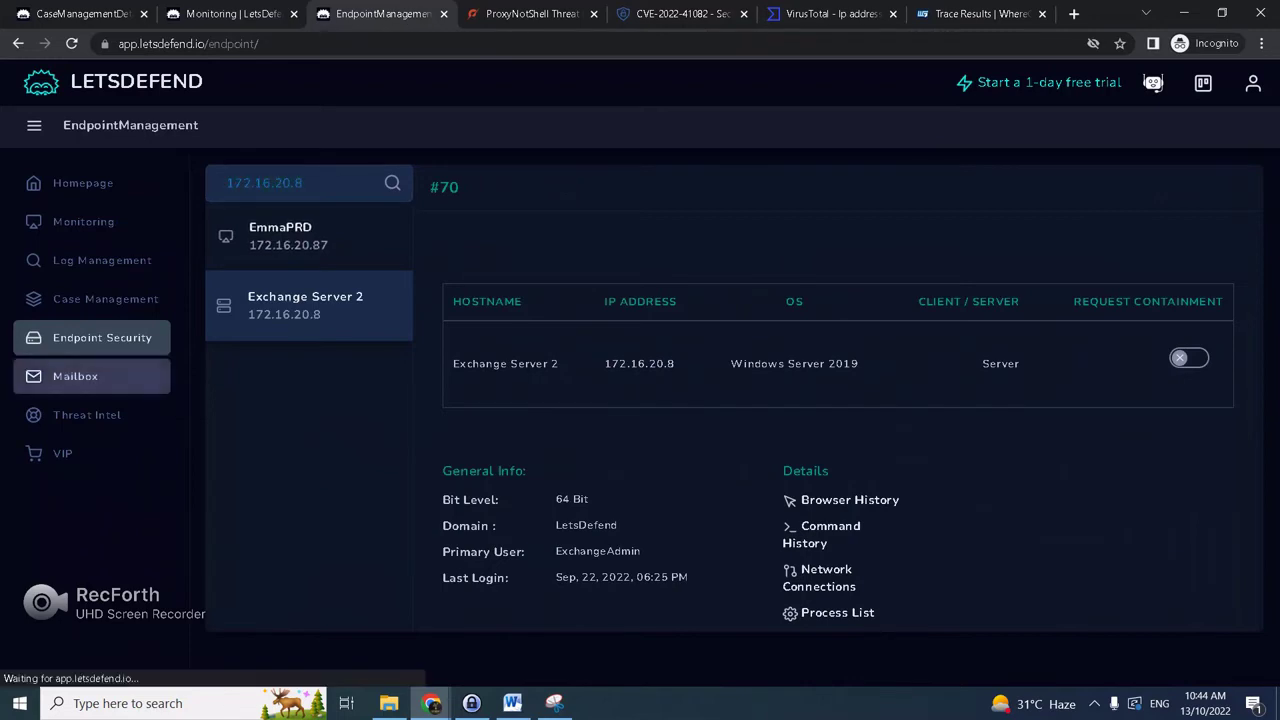
click(75, 376)
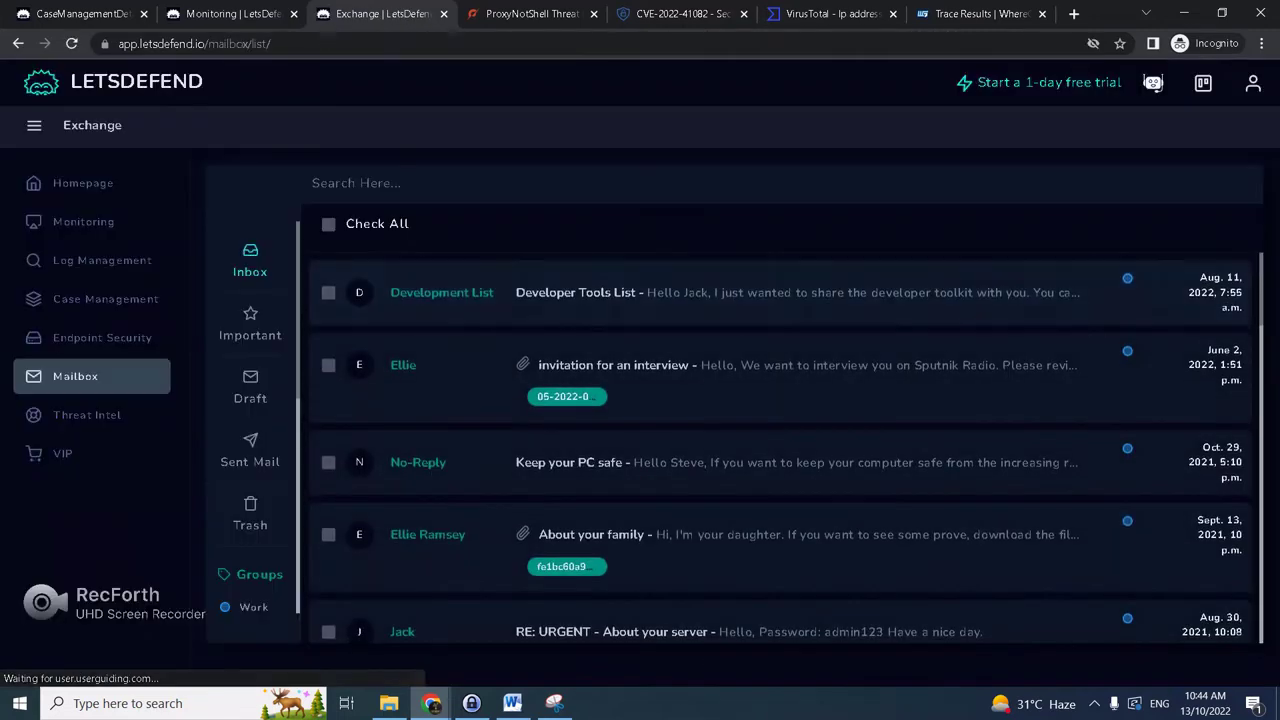
text(172.16.20.8)
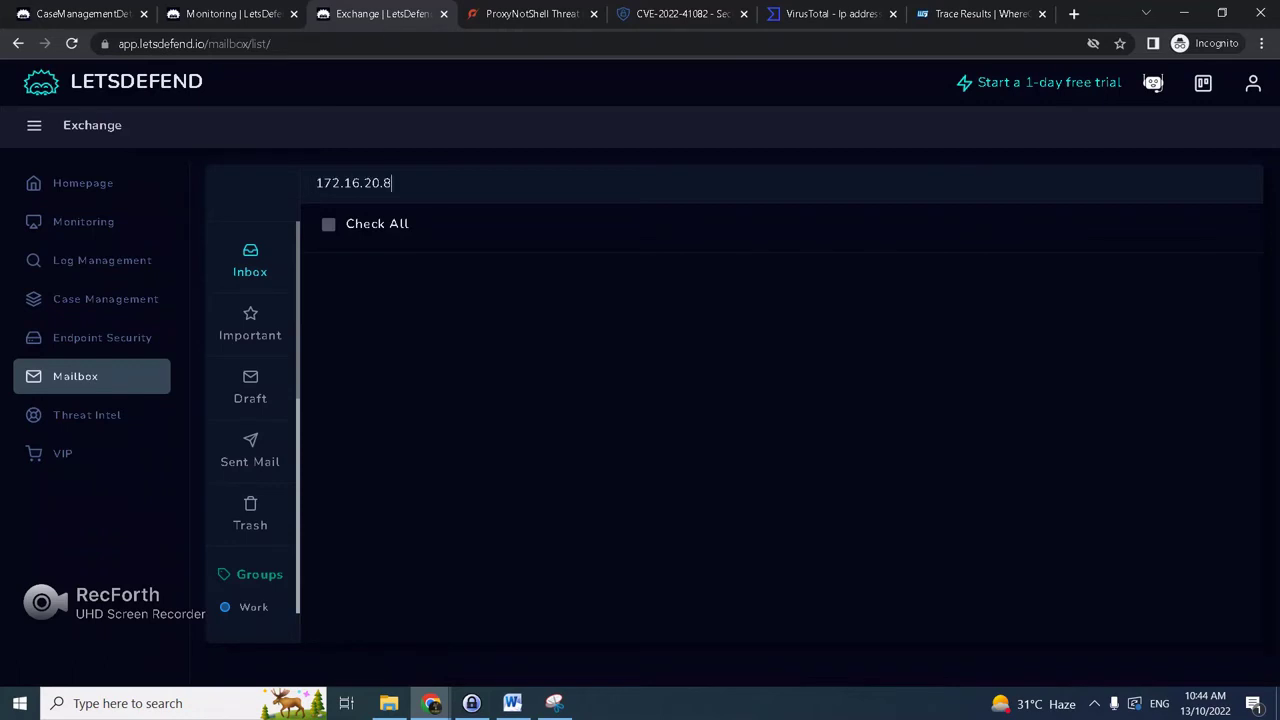
key(BackSpace)
key(BackSpace)
key(BackSpace)
key(BackSpace)
key(BackSpace)
key(BackSpace)
key(BackSpace)
key(BackSpace)
key(BackSpace)
key(BackSpace)
key(BackSpace)
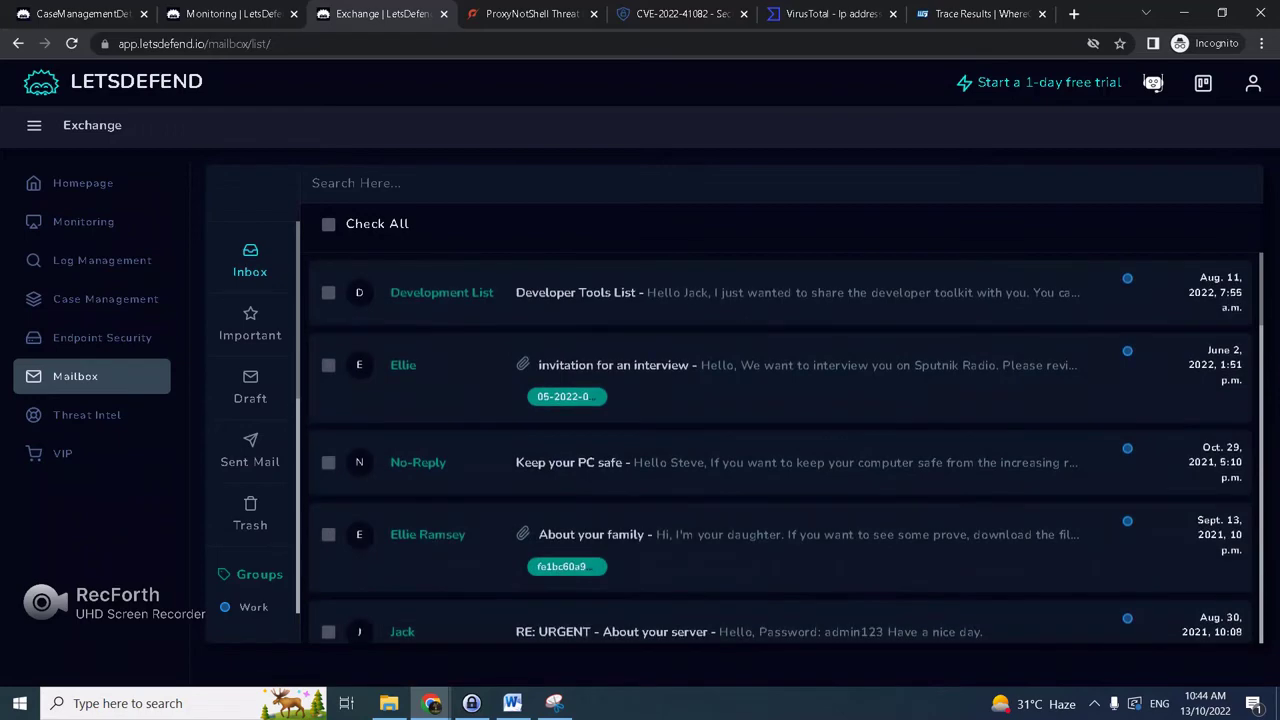
Answer Not Planned for the planned test in the playbook and set the traffic direction to Internet → Company Network.
key(ctrl+shift+Tab)
key(ctrl+shift+Tab)
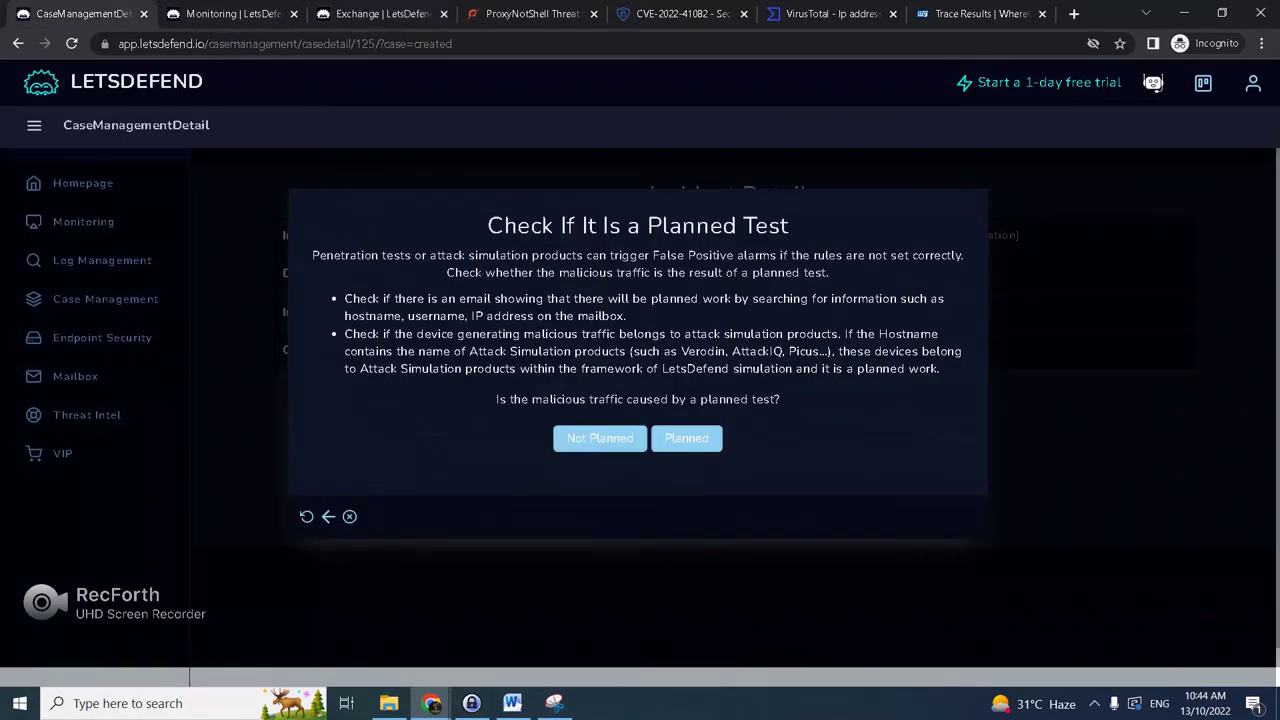
click(573, 438)
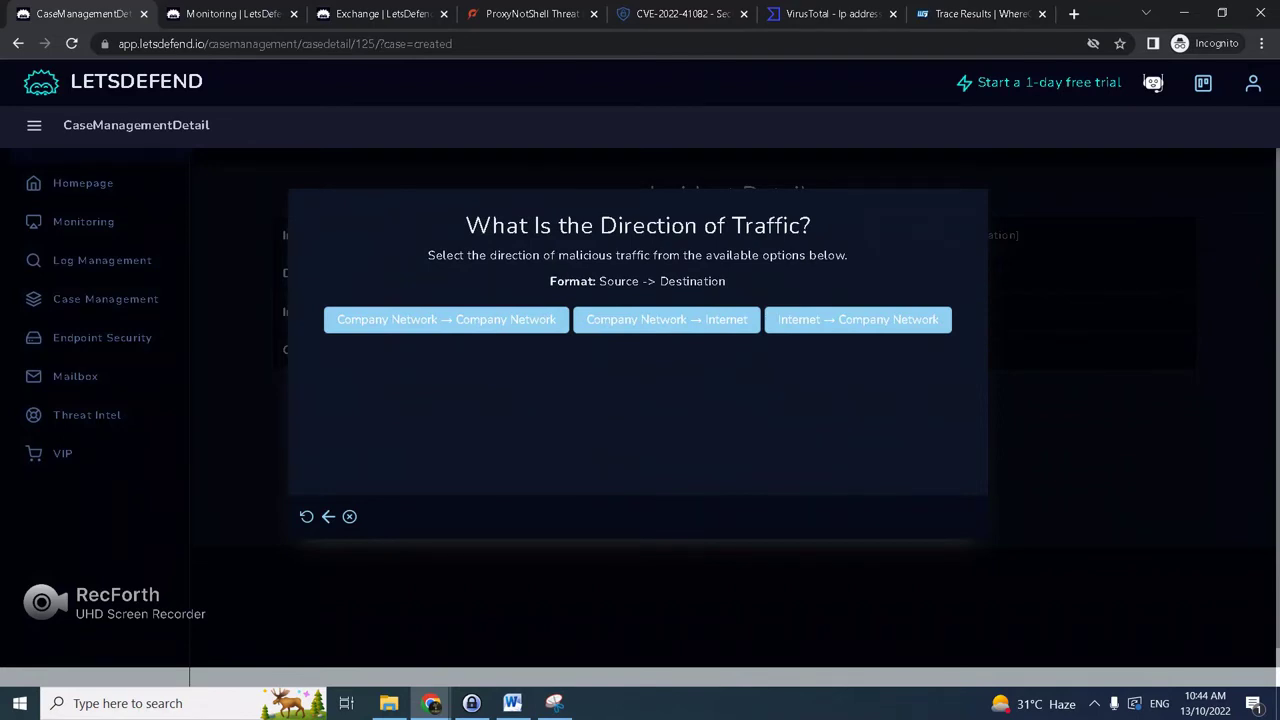
click(858, 319)
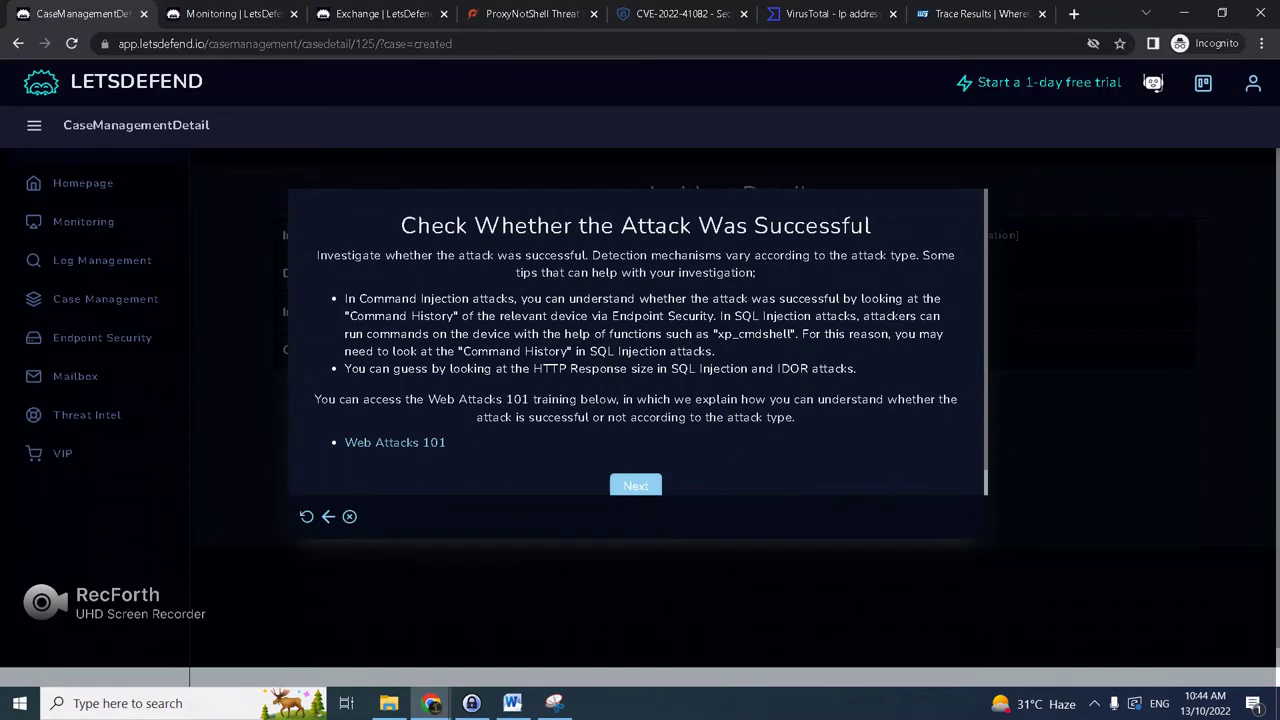
Advance past the attack success guidance and answer No to whether the attack was successful.
scroll(636, 458, down, 1)
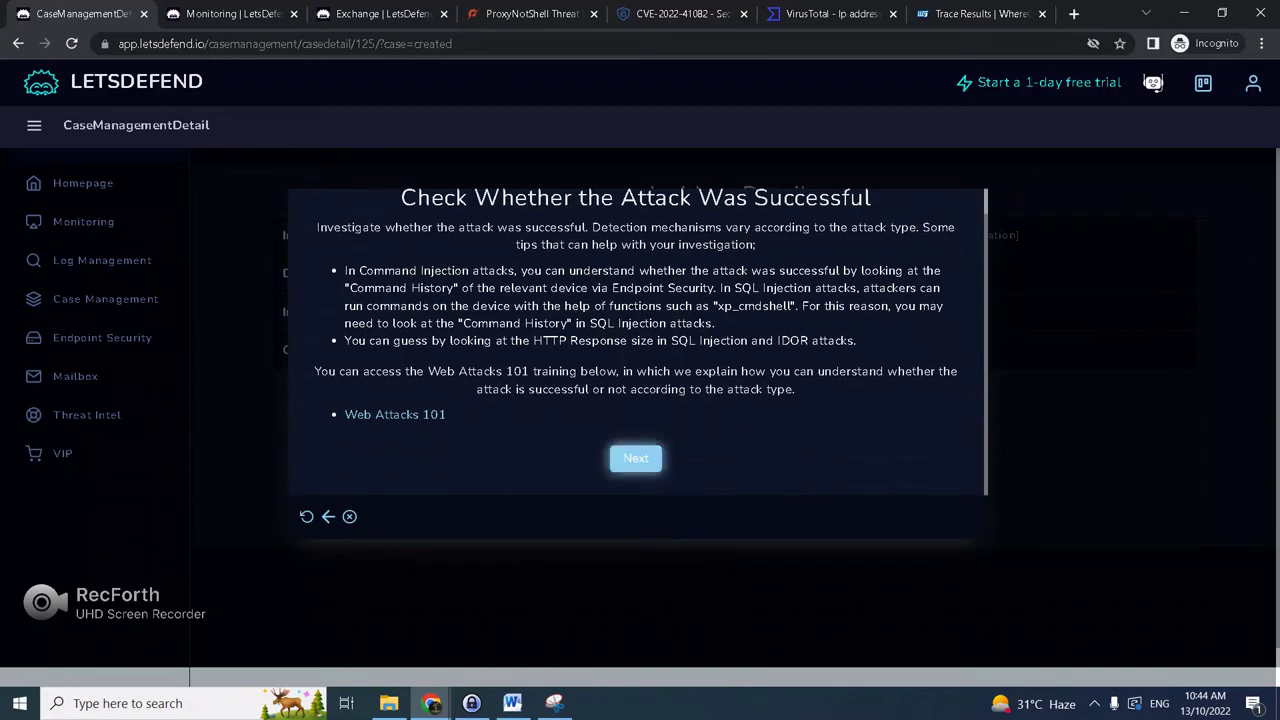
click(636, 458)
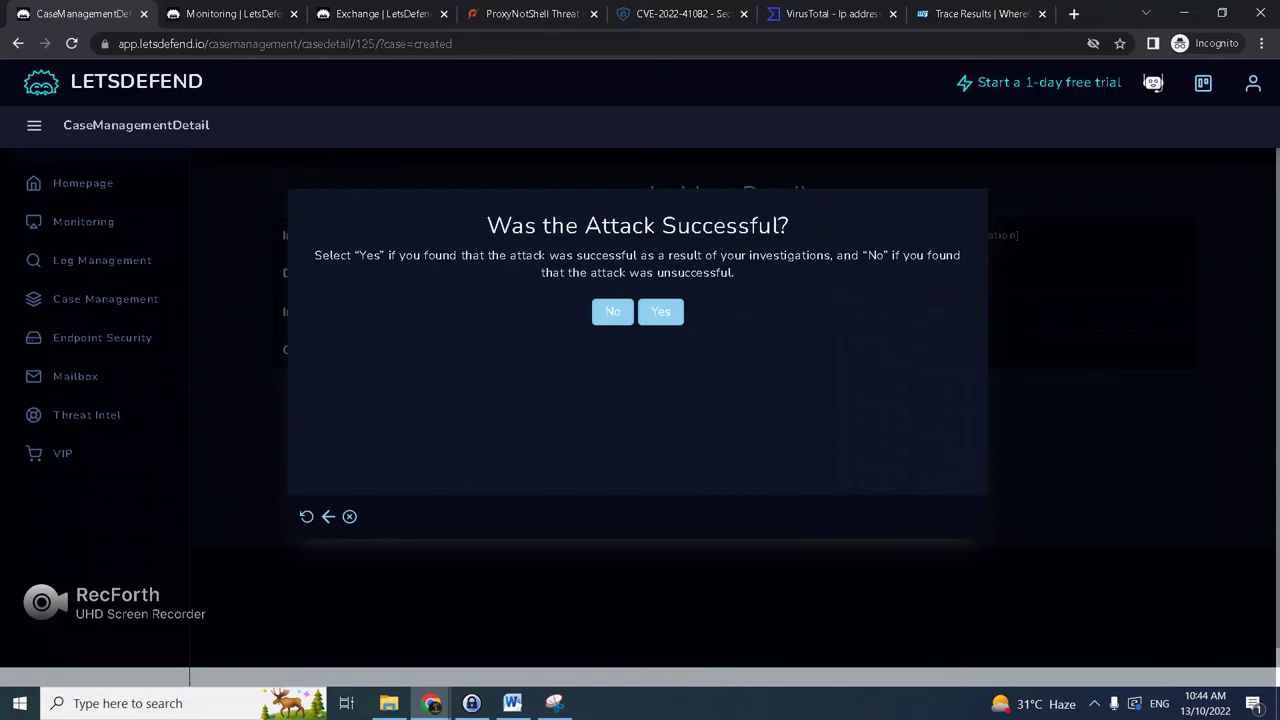
click(612, 311)
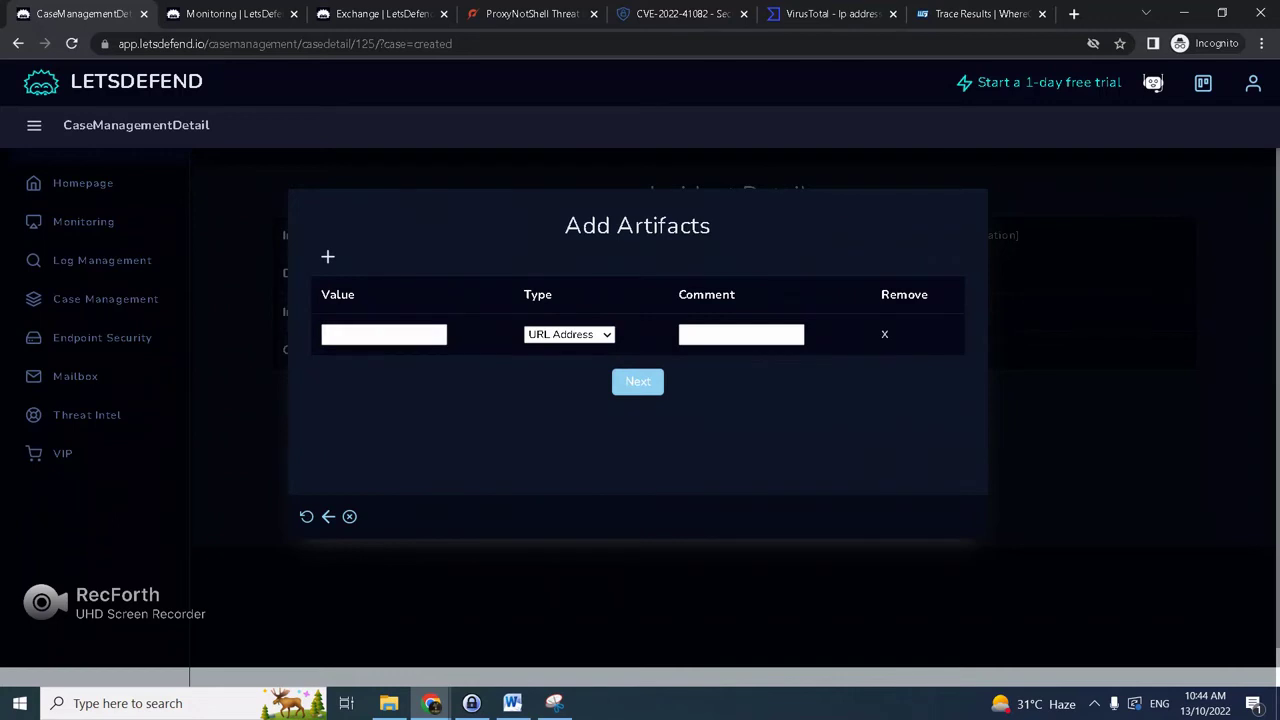
Copy 58.237.200.6 from VirusTotal, add it to the playbook as an IP Address artifact, and submit the artifacts.
click(832, 14)
key(ctrl+a)
key(ctrl+c)
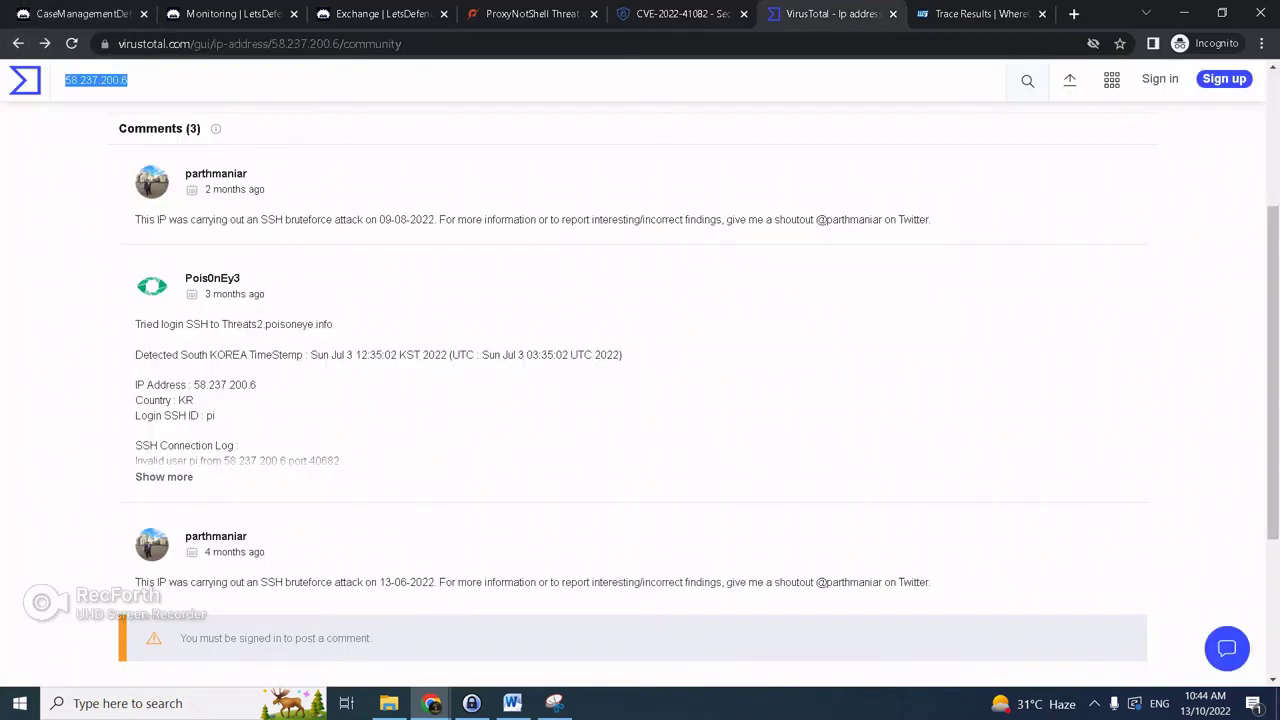
key(ctrl+1)
key(ctrl+v)
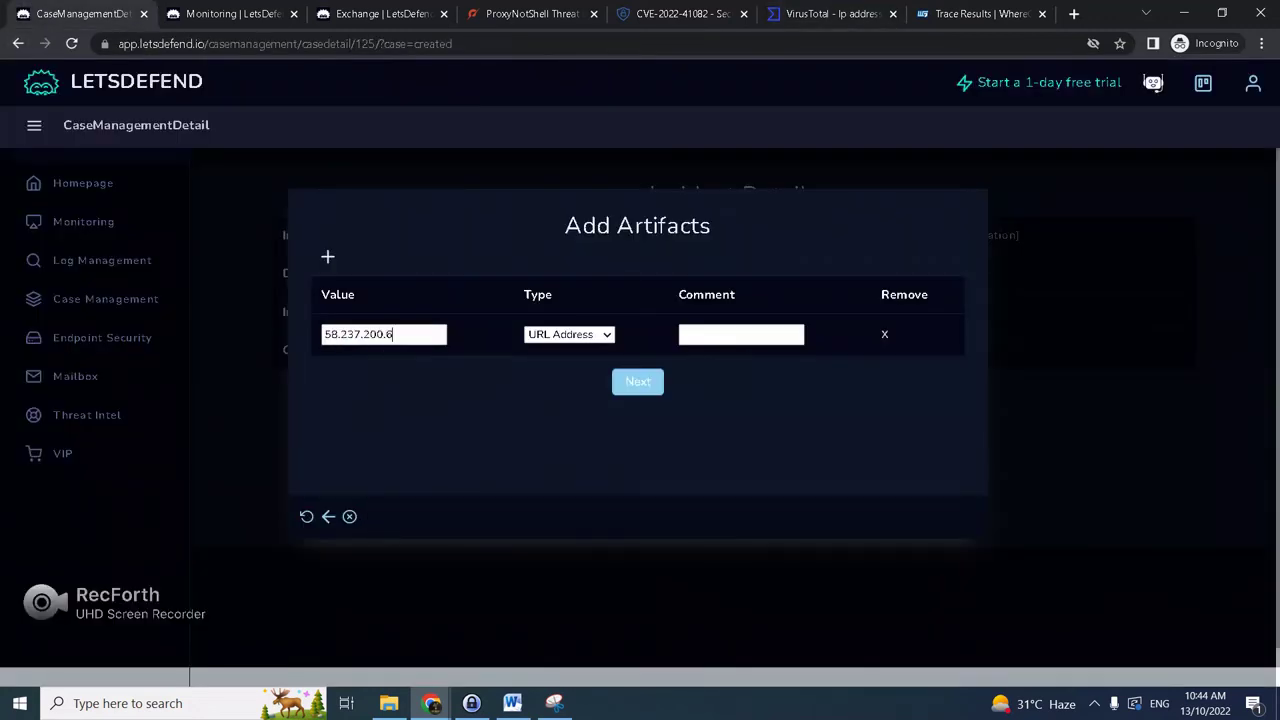
click(569, 335)
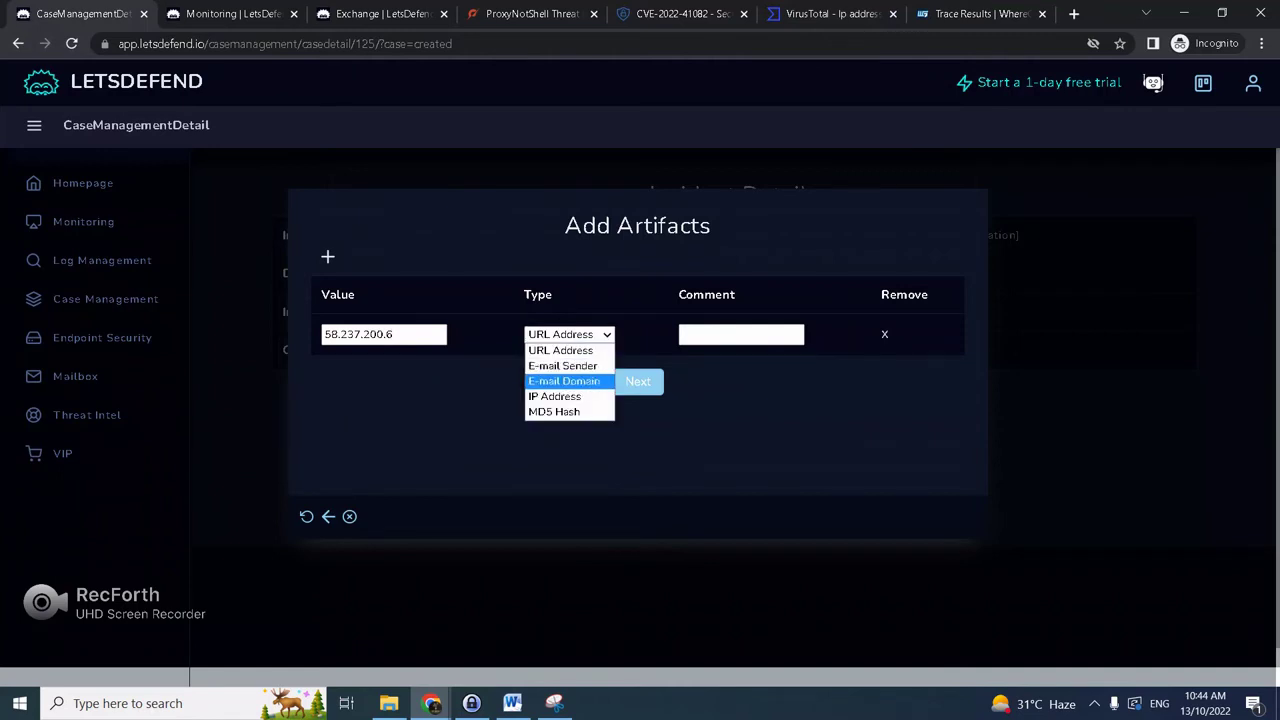
click(560, 396)
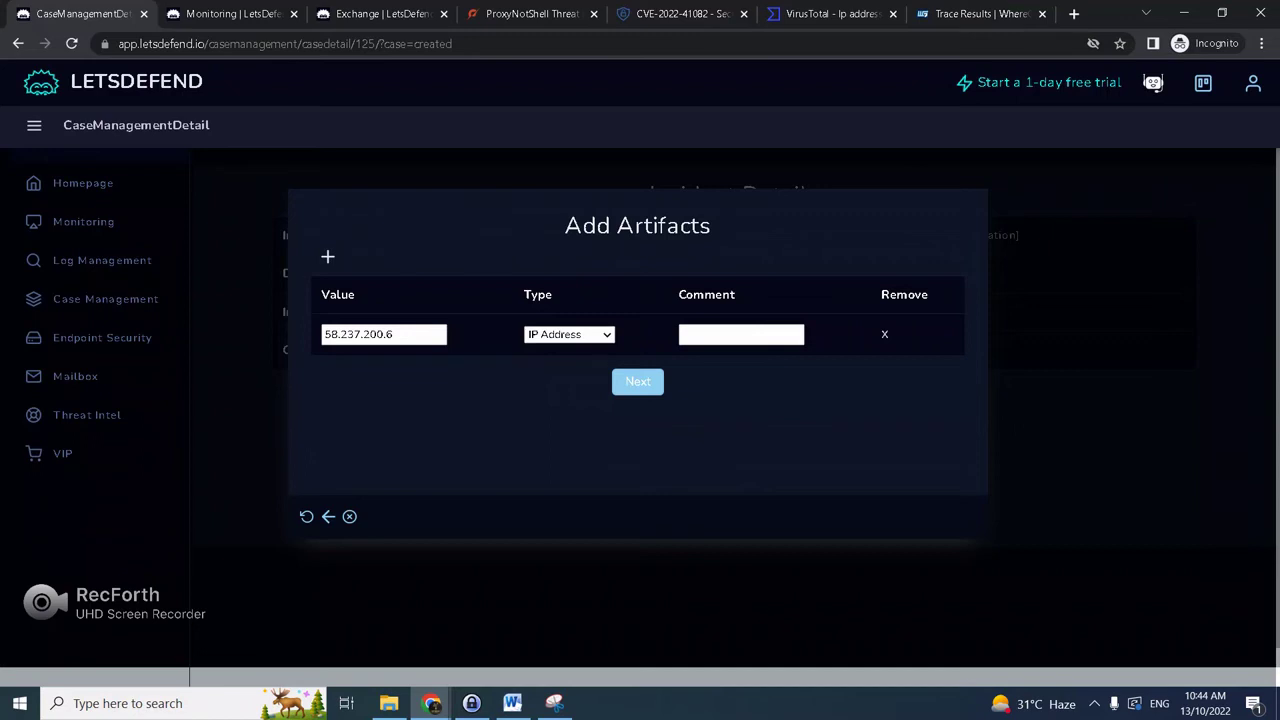
click(638, 382)
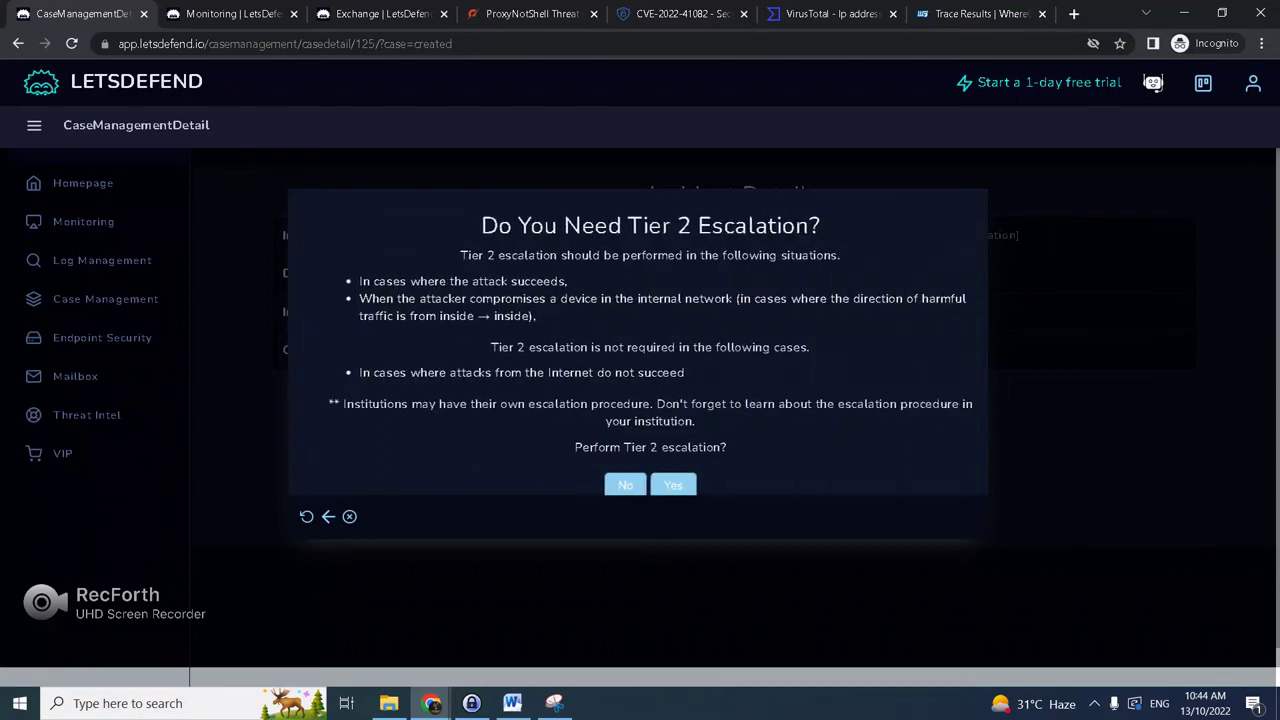
Review the Tier 2 escalation criteria and answer No to performing the escalation.
scroll(638, 382, down, 1)
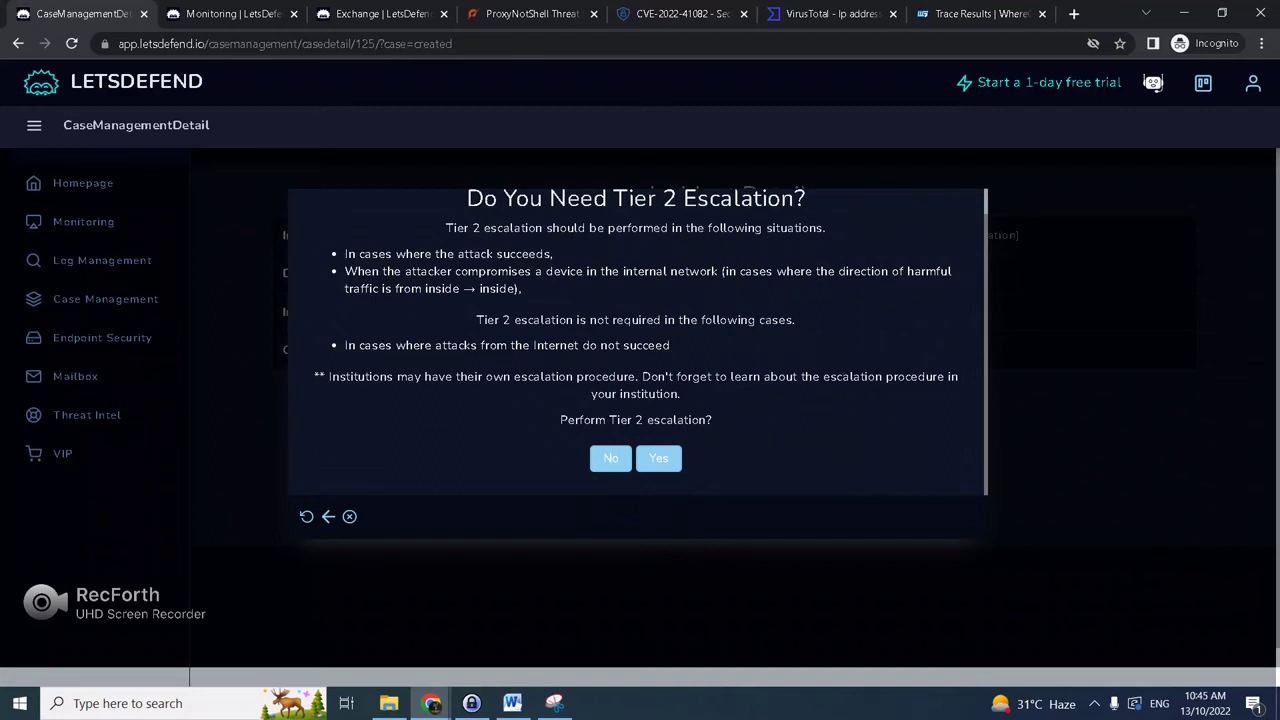
key(Up)
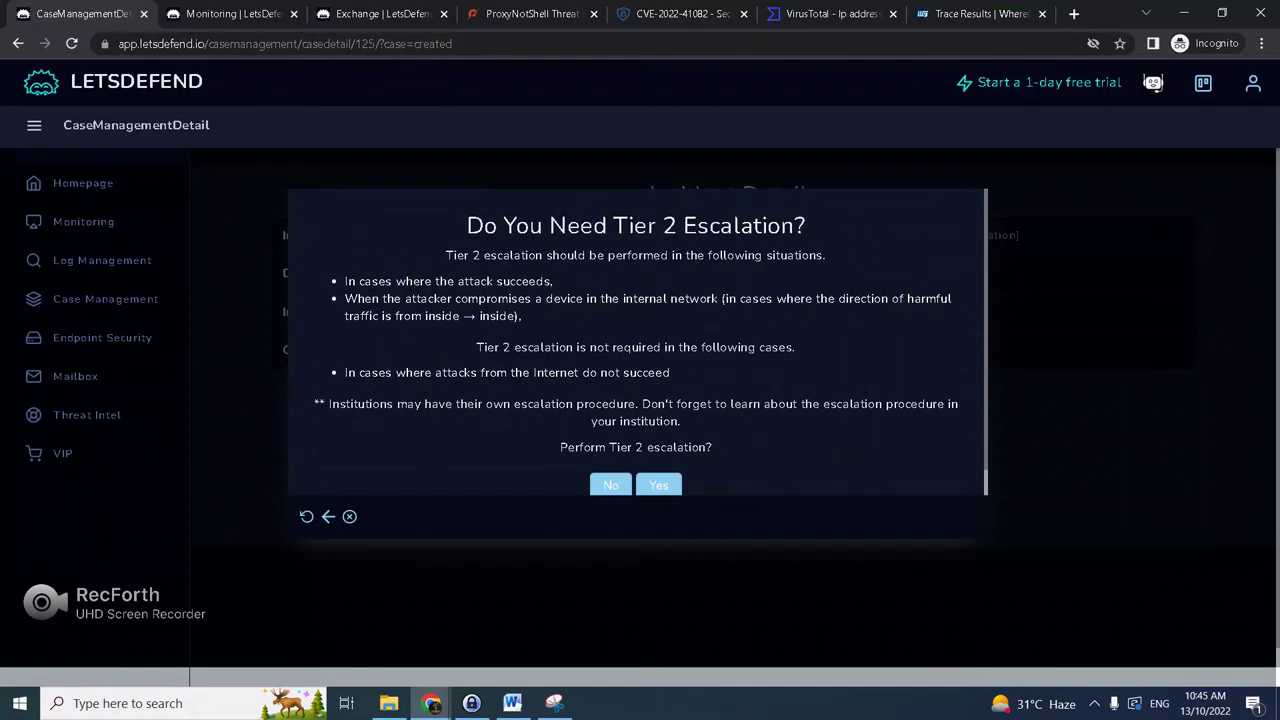
scroll(636, 342, down, 1)
scroll(636, 342, up, 1)
scroll(636, 342, down, 1)
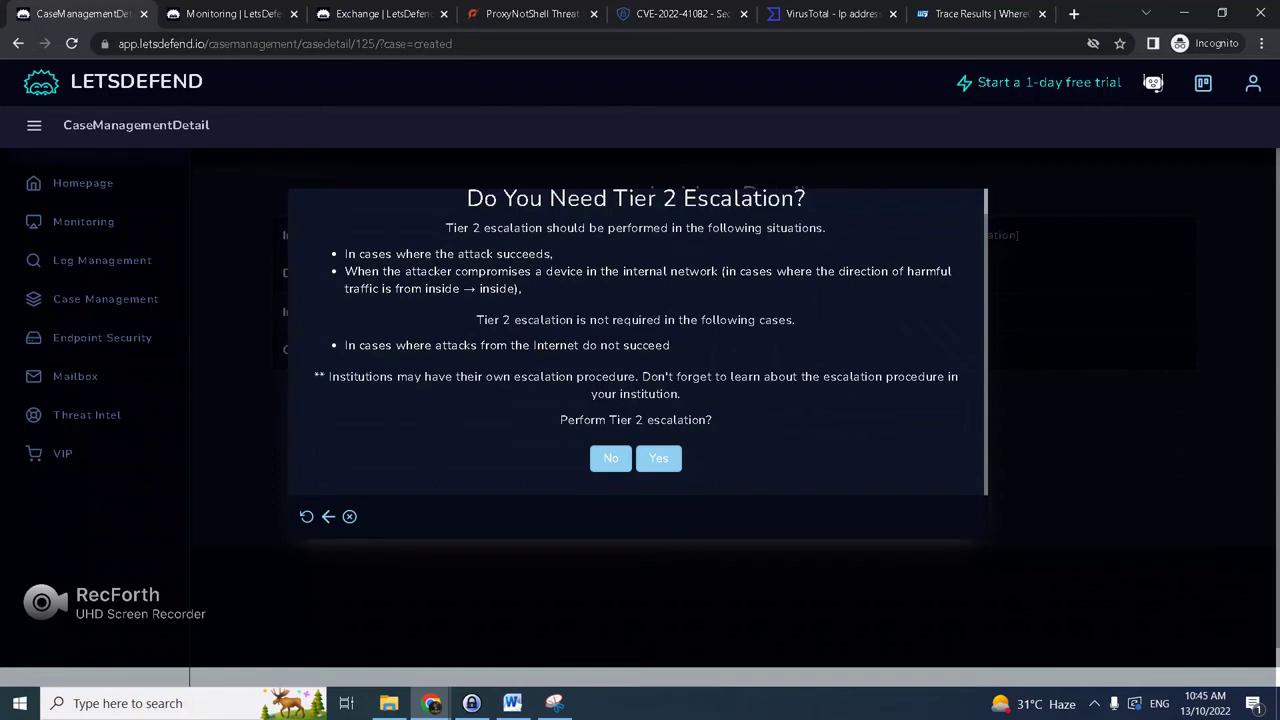
scroll(636, 342, up, 1)
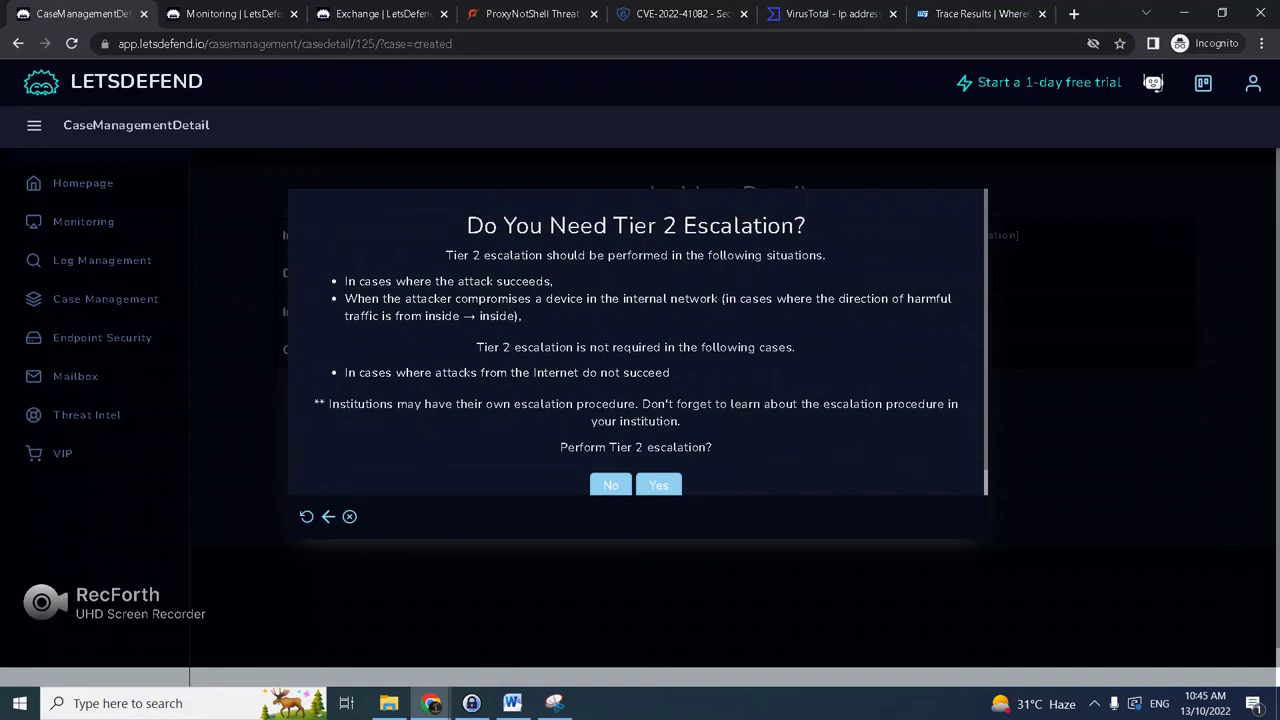
key(Down)
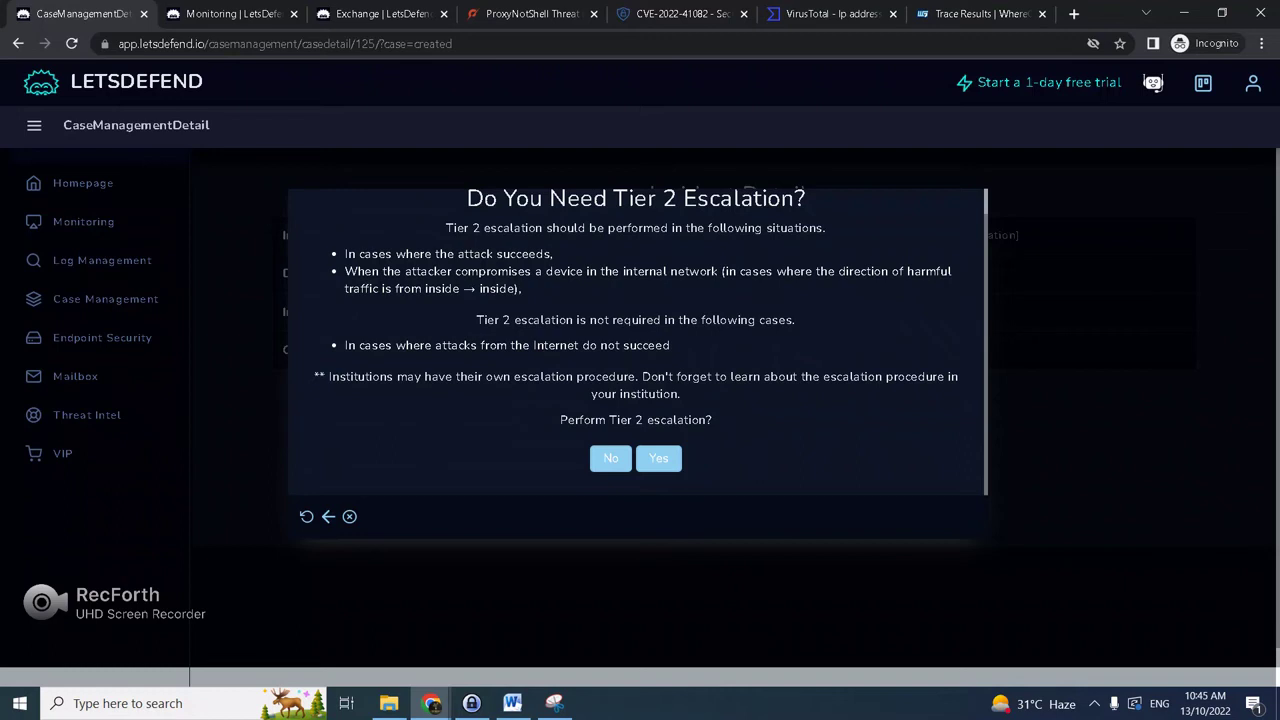
click(610, 458)
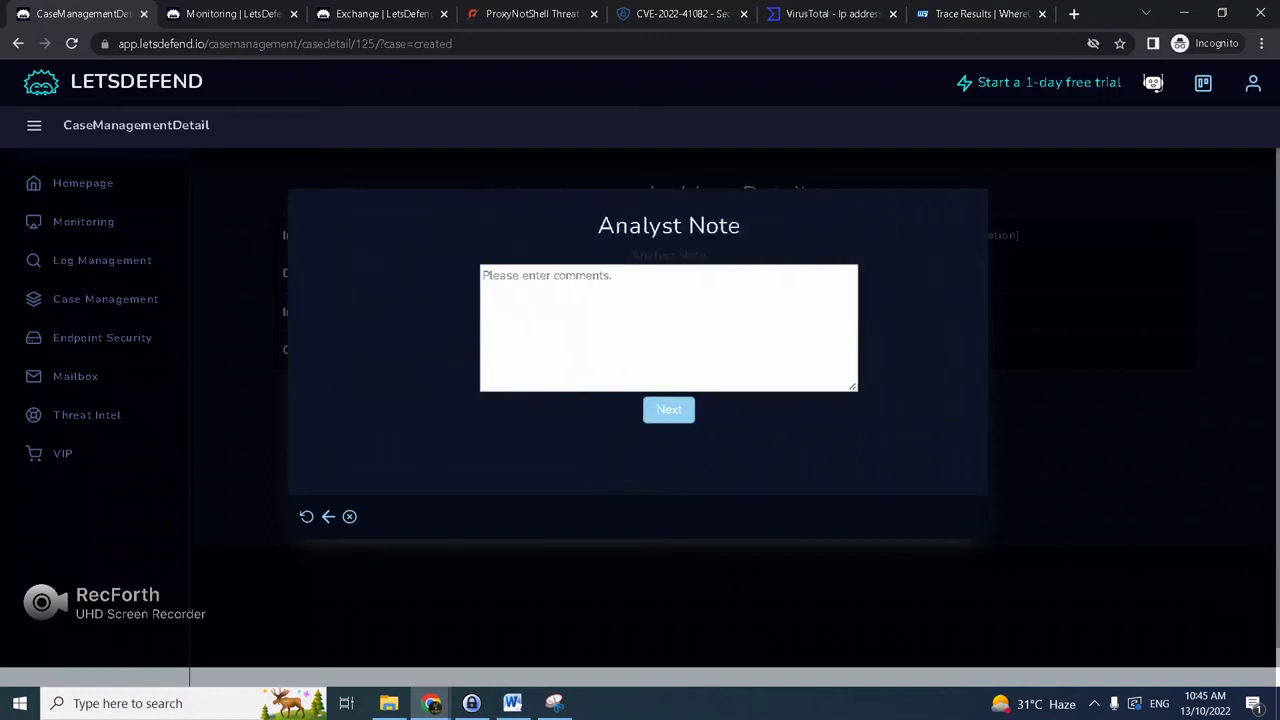
Copy the paragraph under Analysis Notes in the Word write-up into the playbook's Analyst Note and submit it.
click(512, 703)
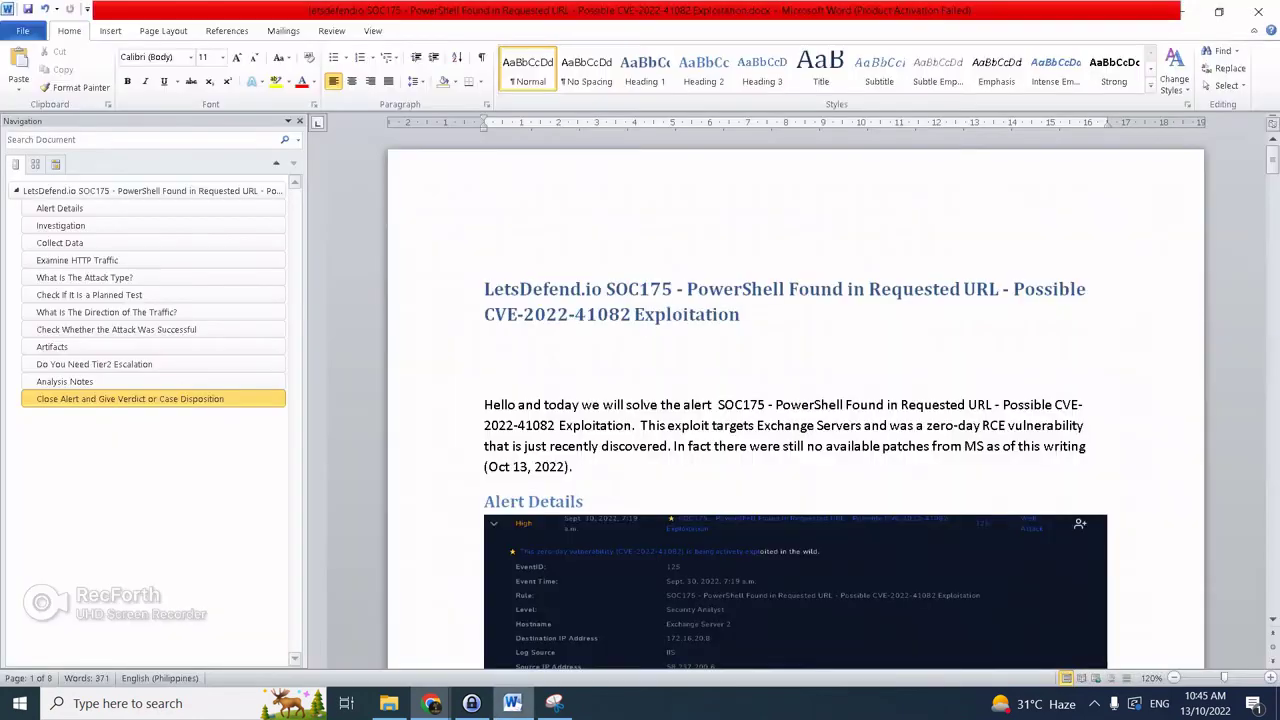
click(90, 382)
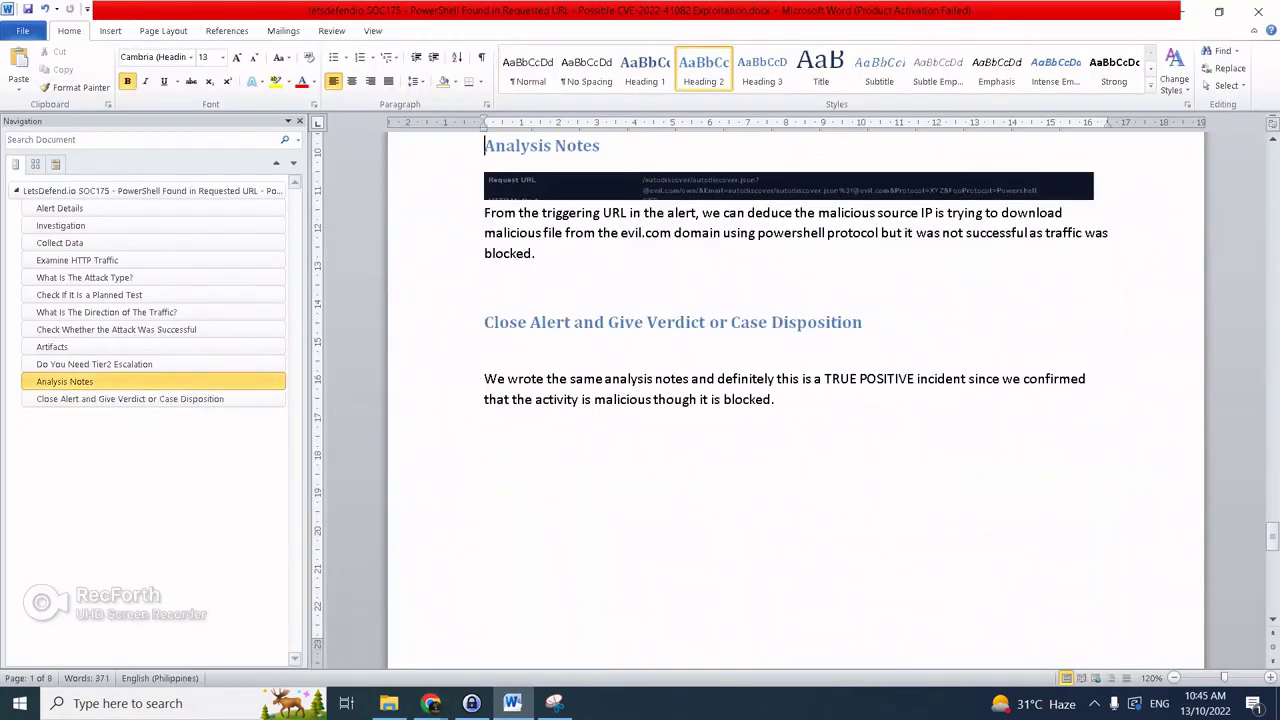
drag(484, 213, 540, 254)
key(ctrl+c)
key(alt+Tab)
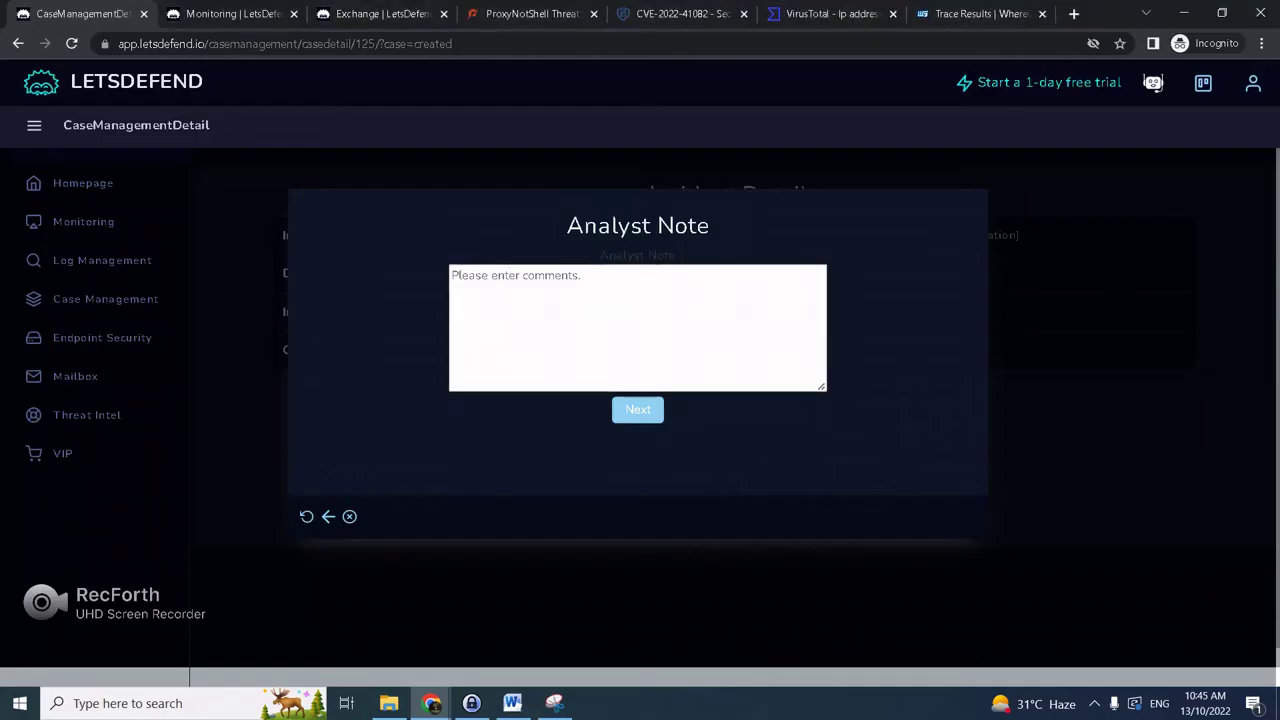
key(ctrl+v)
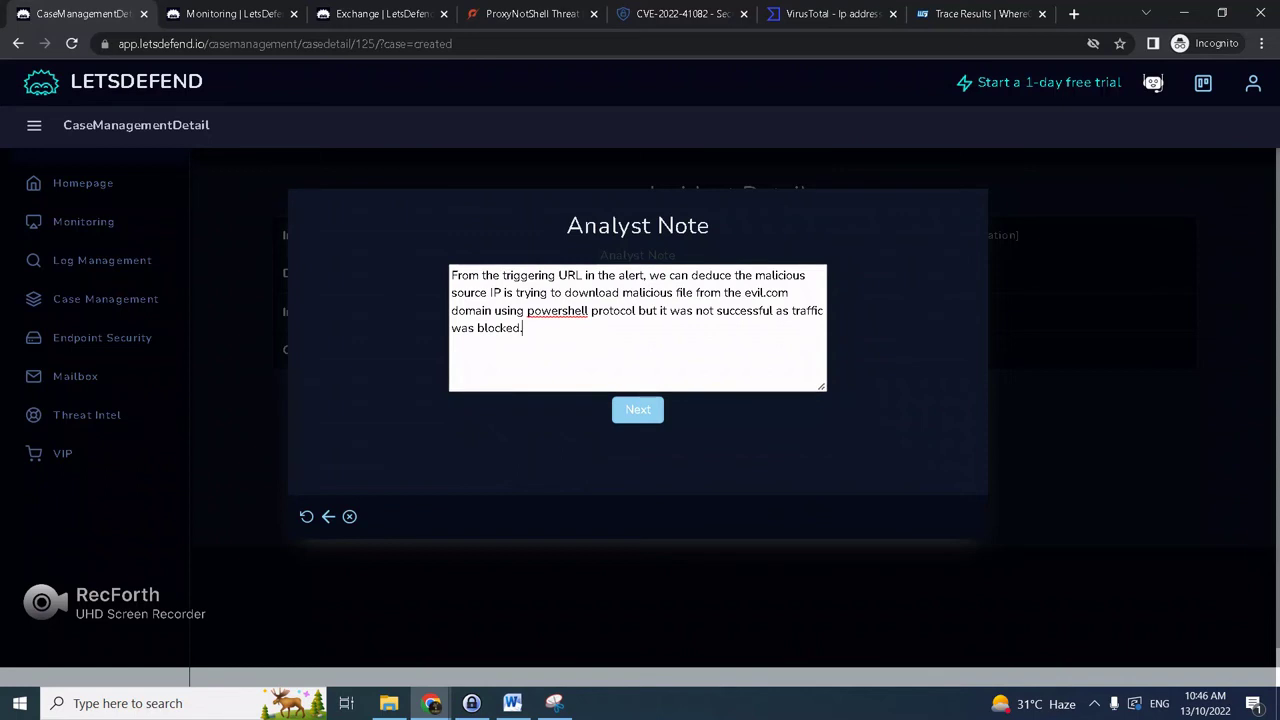
click(638, 410)
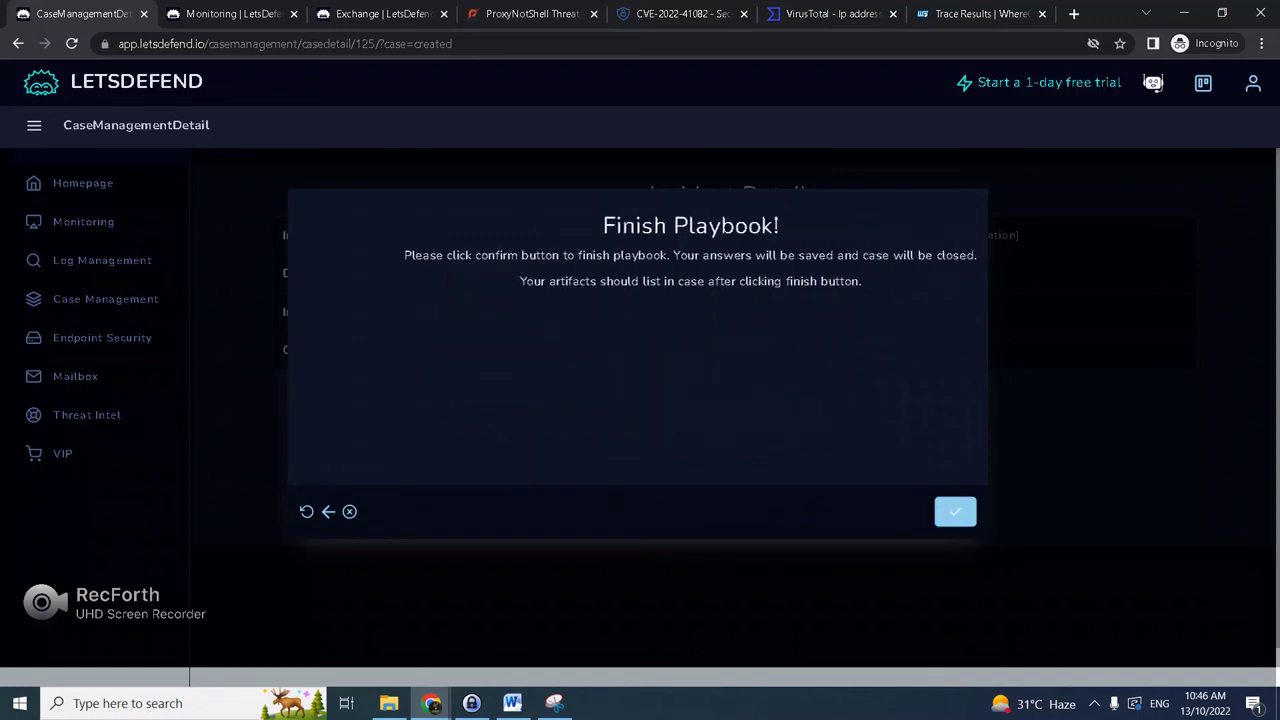
Finish the playbook and close alert EventID 125 as True Positive, pasting the copied analysis paragraph as the closing note.
click(955, 511)
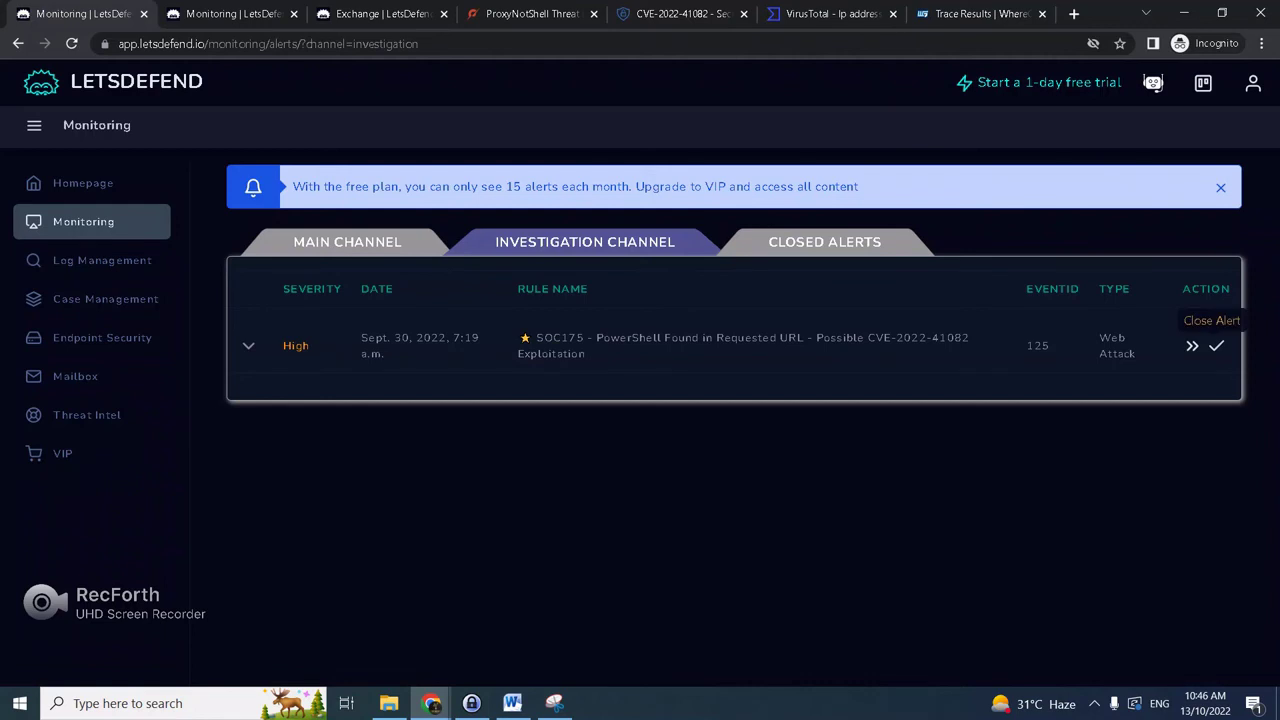
click(1216, 345)
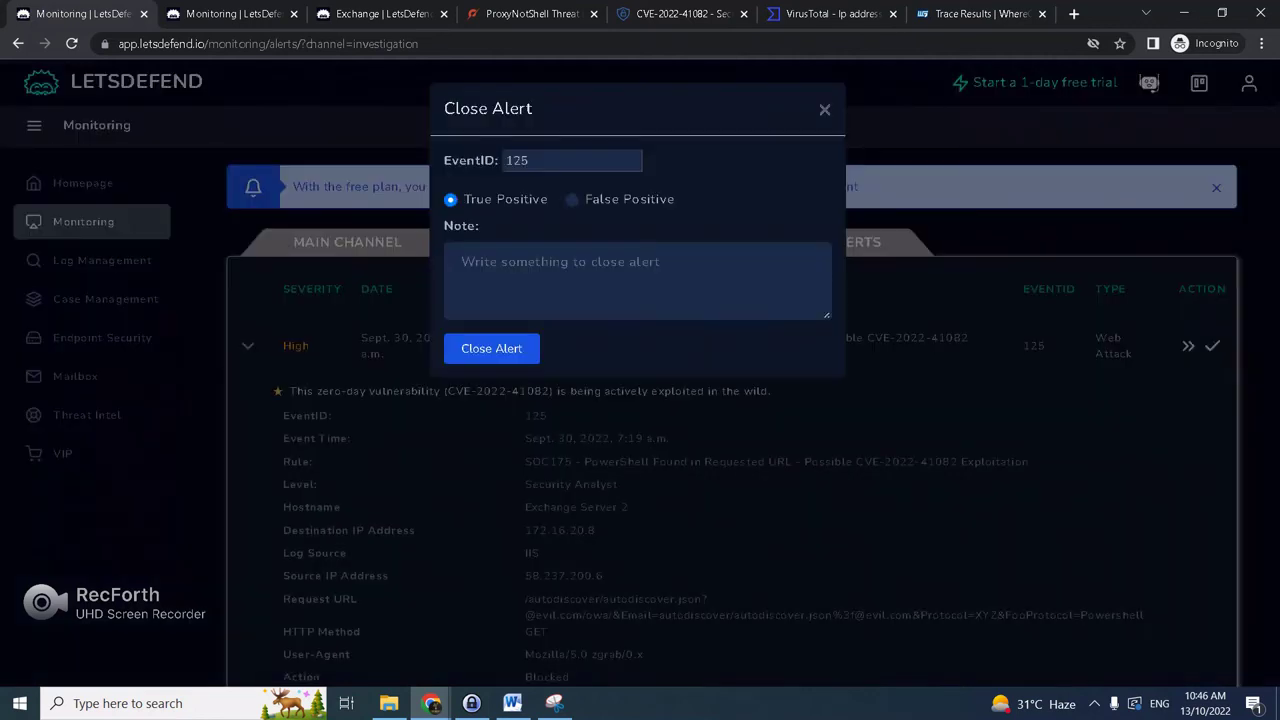
key(ctrl+v)
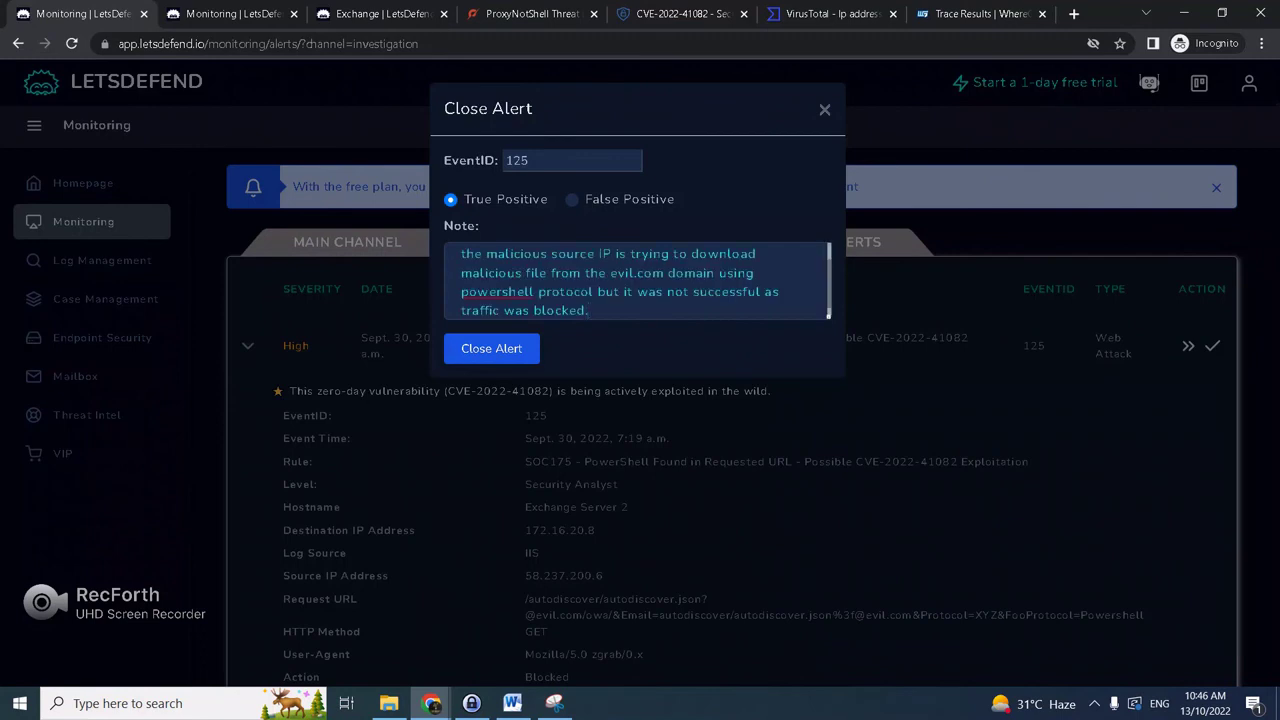
scroll(637, 285, down, 1)
click(491, 348)
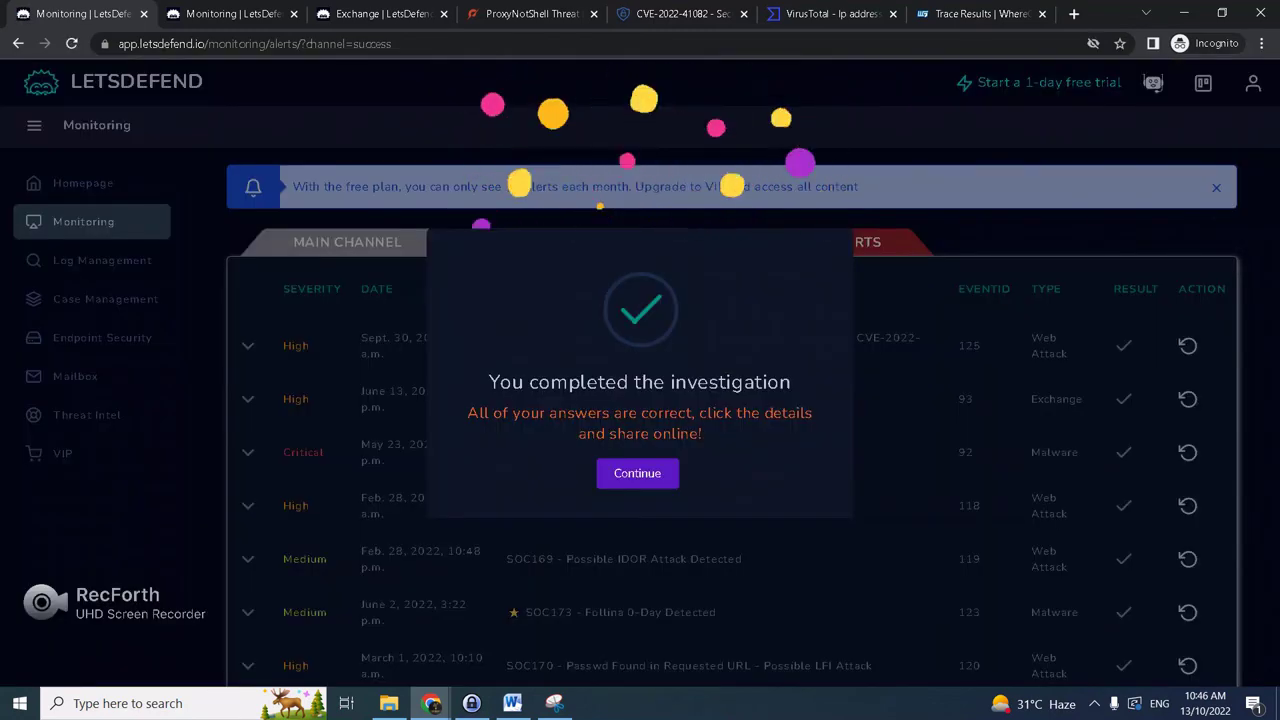
key(Return)
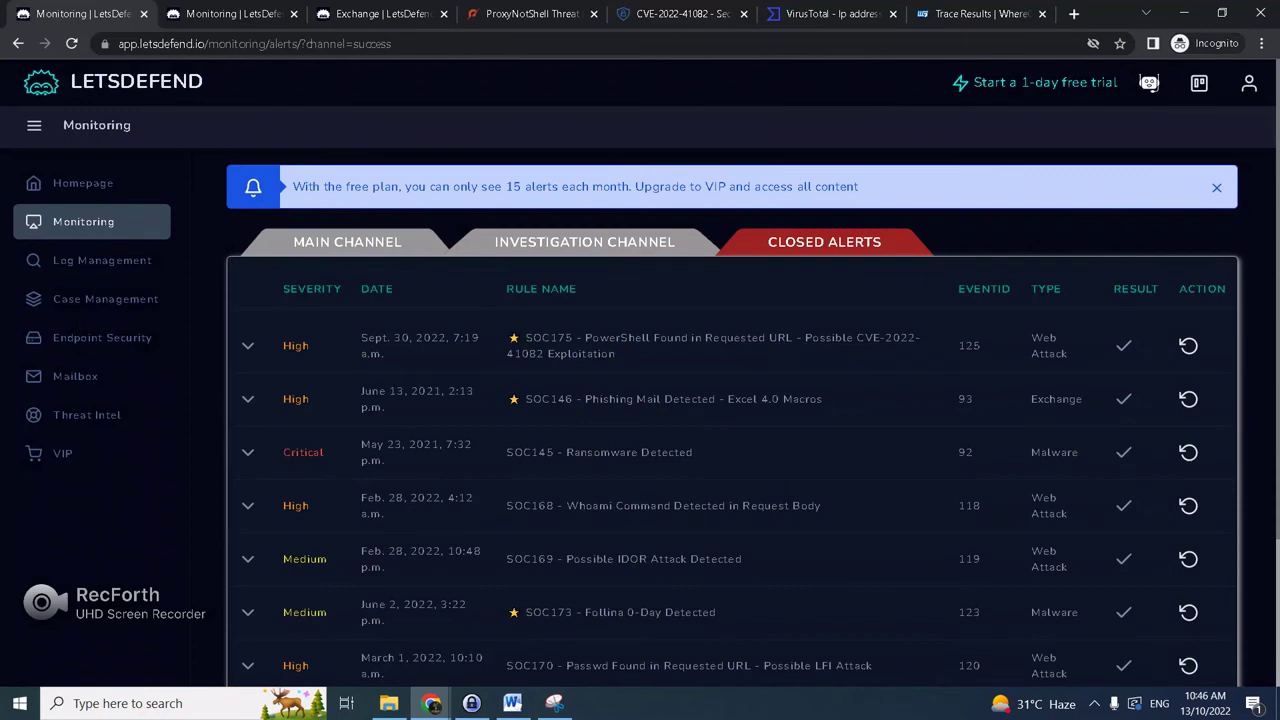
Expand the closed SOC175 alert and review its scored playbook answers, analyst note and editor note.
click(247, 345)
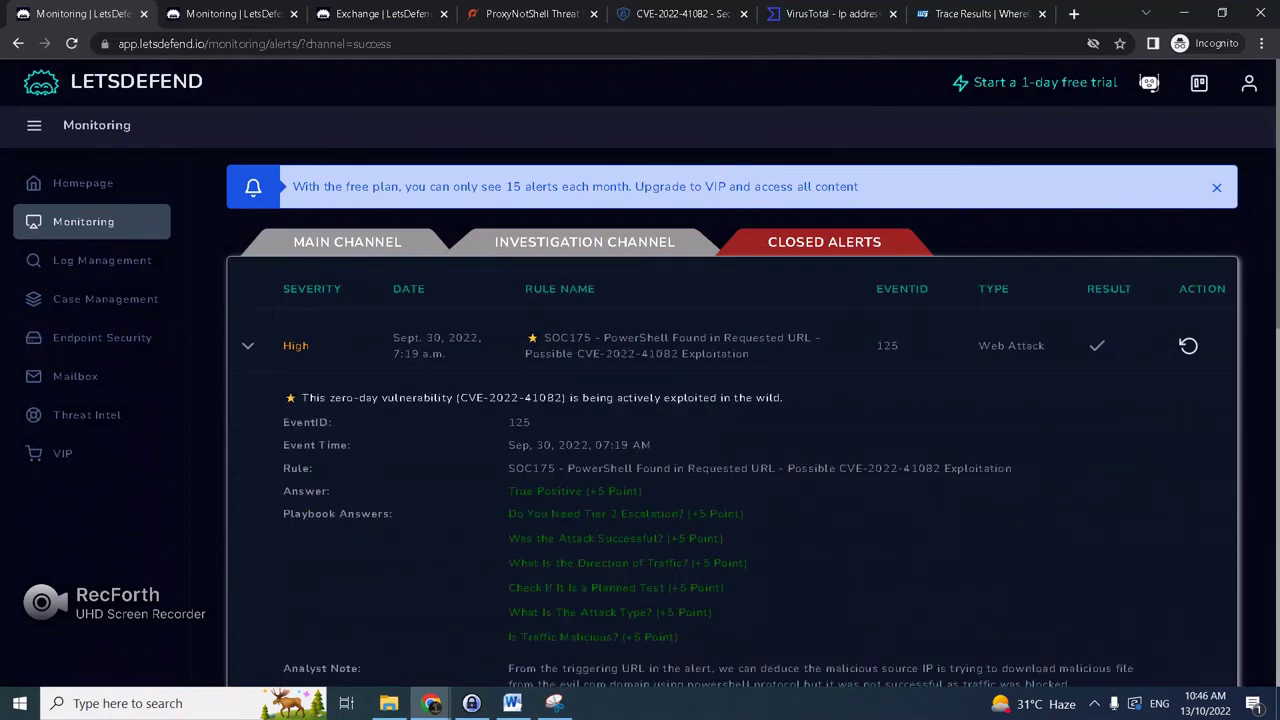
scroll(700, 400, down, 2)
scroll(700, 400, down, 1)
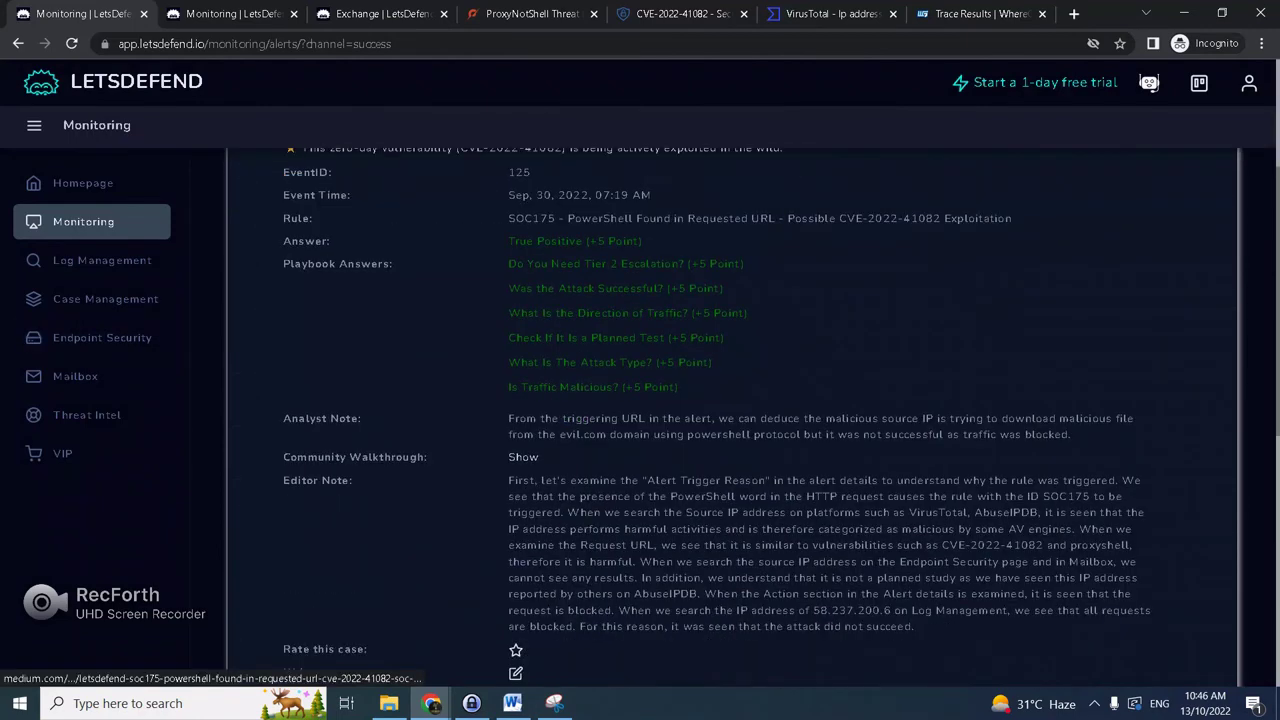
scroll(700, 400, up, 2)
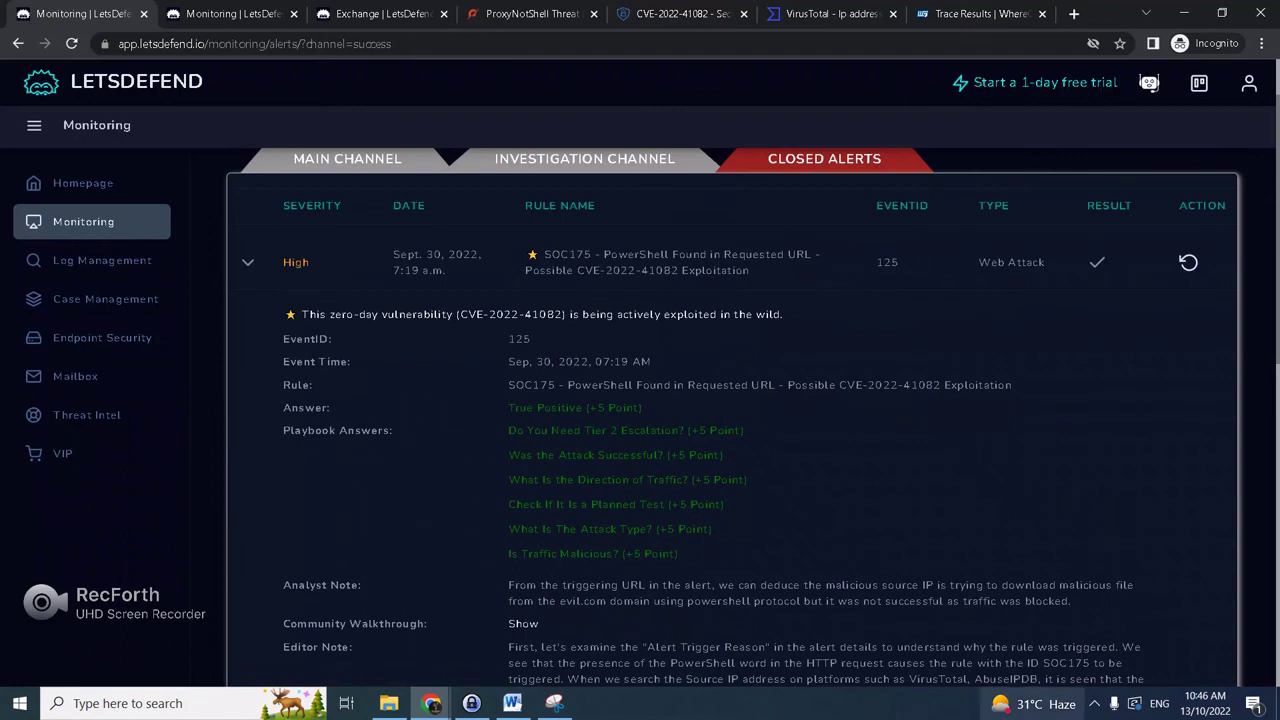